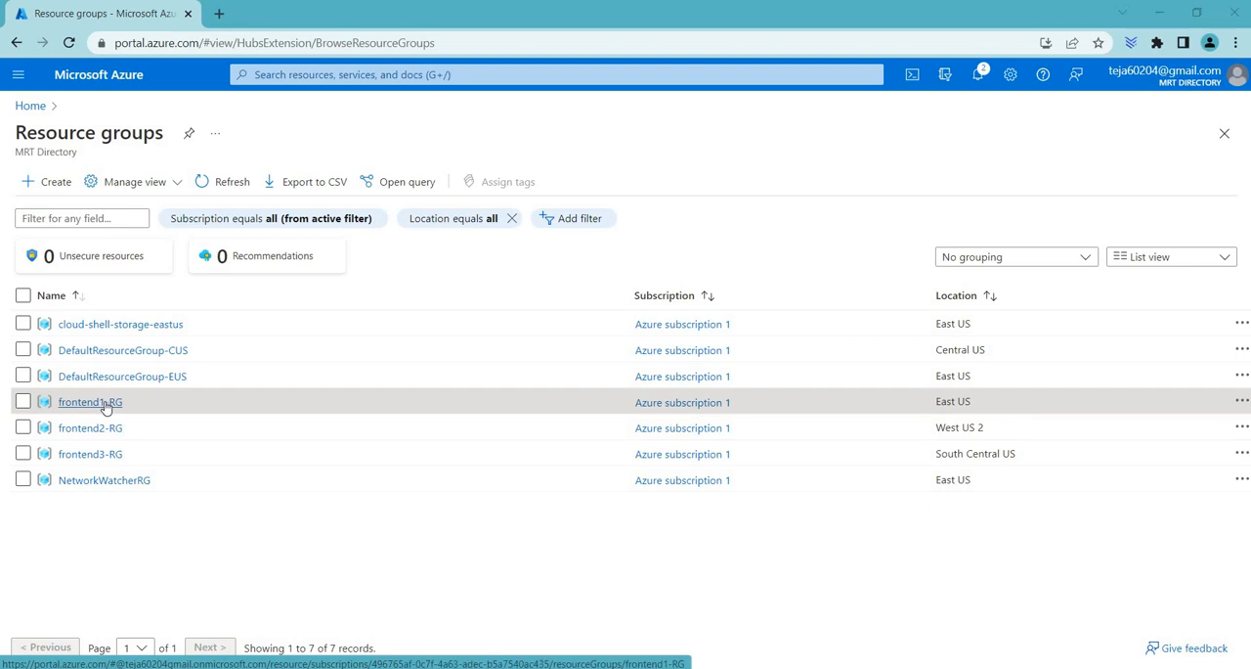
click(56, 182)
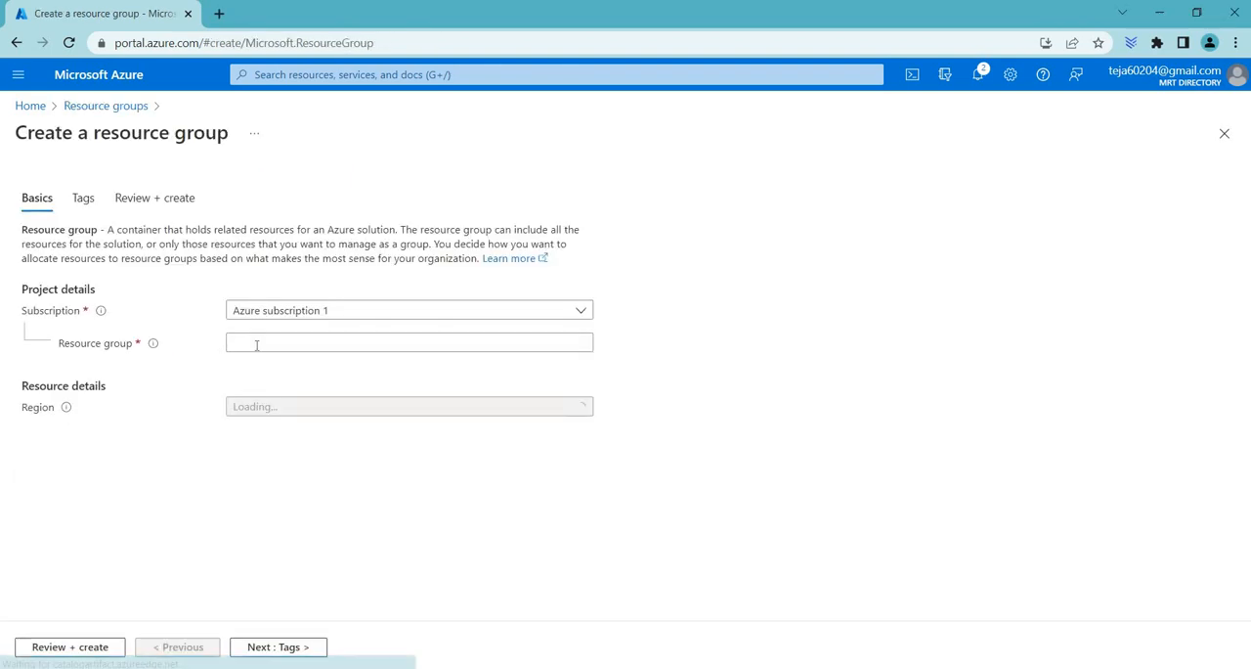
click(257, 343)
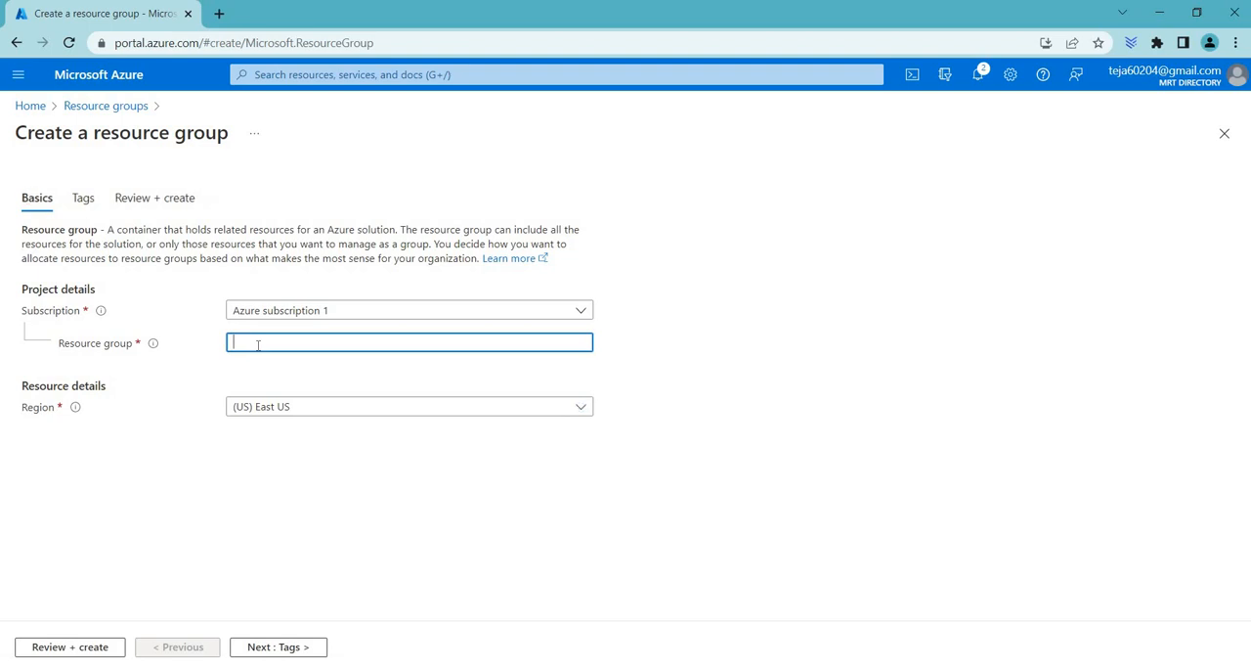
text(frontdoor)
click(333, 414)
click(105, 106)
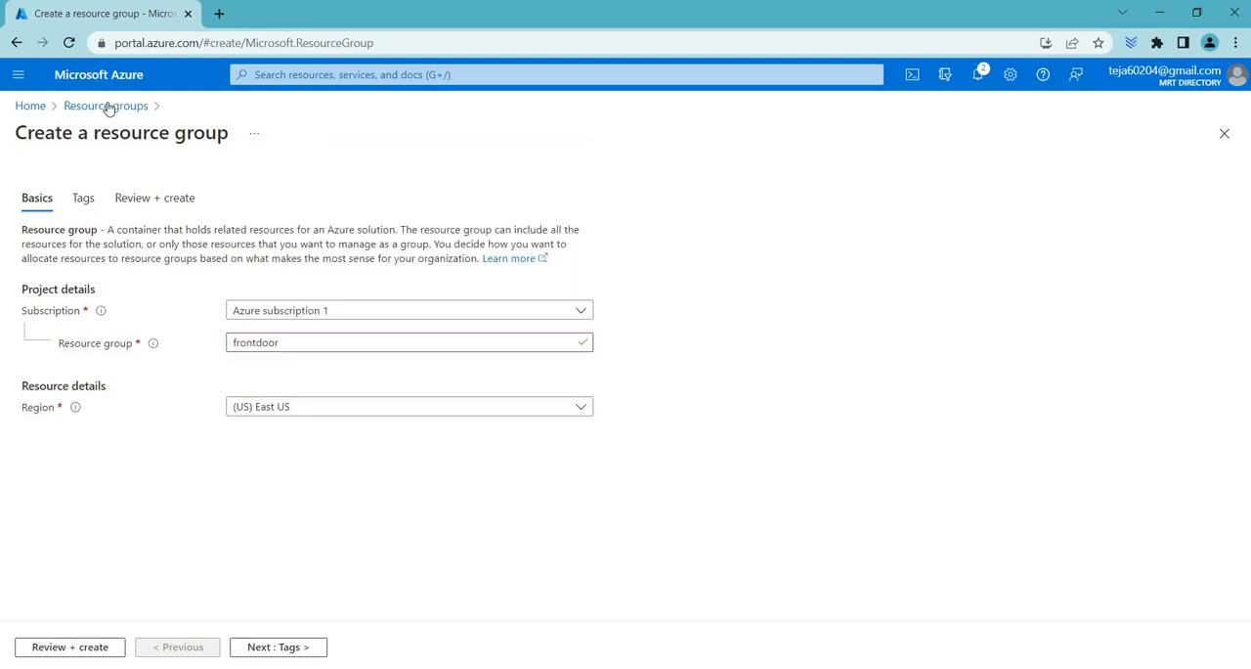
click(105, 105)
click(703, 137)
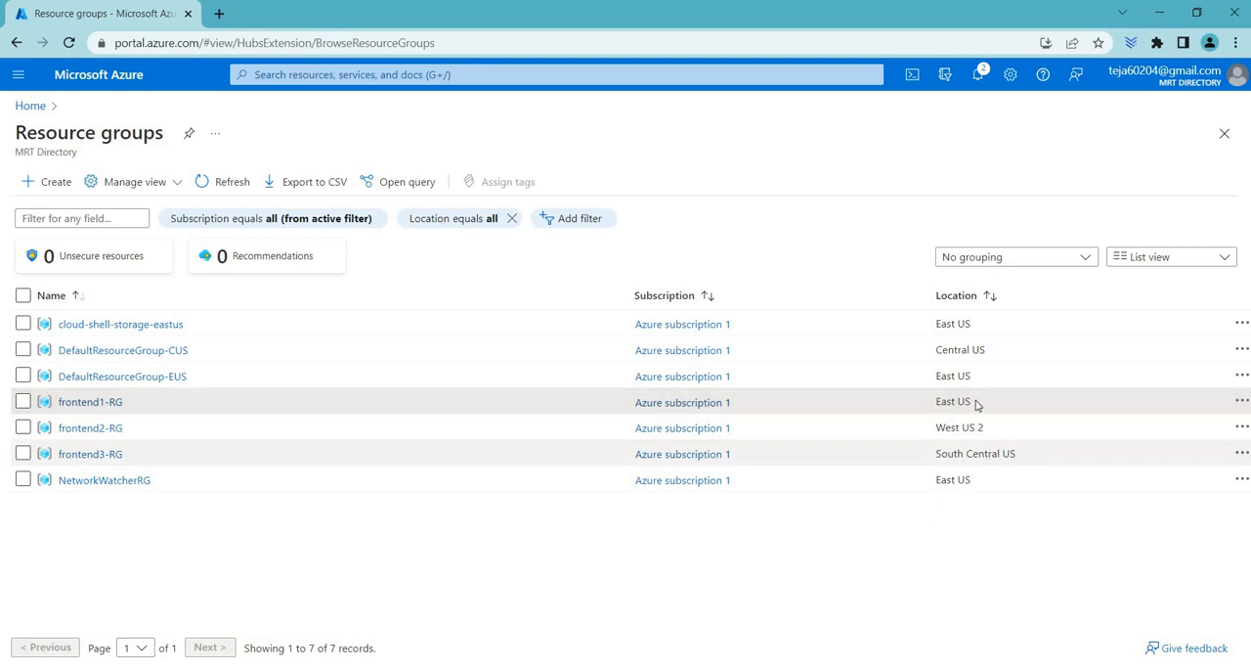
Step: Check the locations of the frontend2-RG and frontend3-RG resource groups, and open frontend1-RG
drag(974, 402, 935, 428)
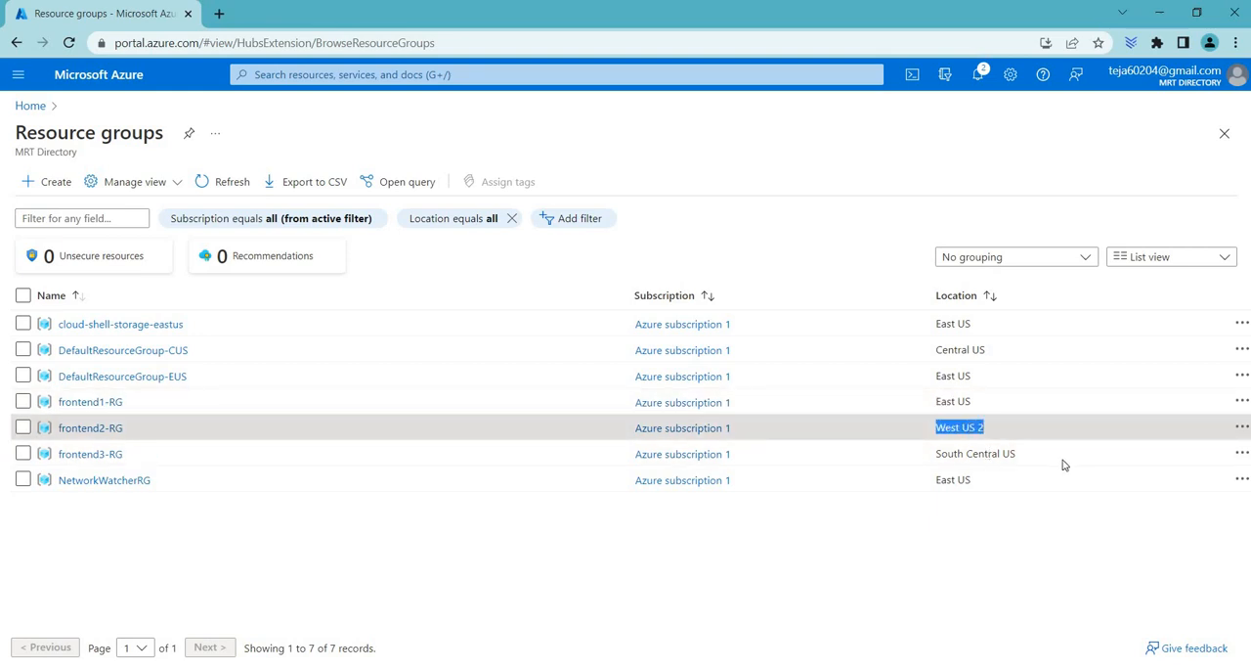
triple_click(937, 464)
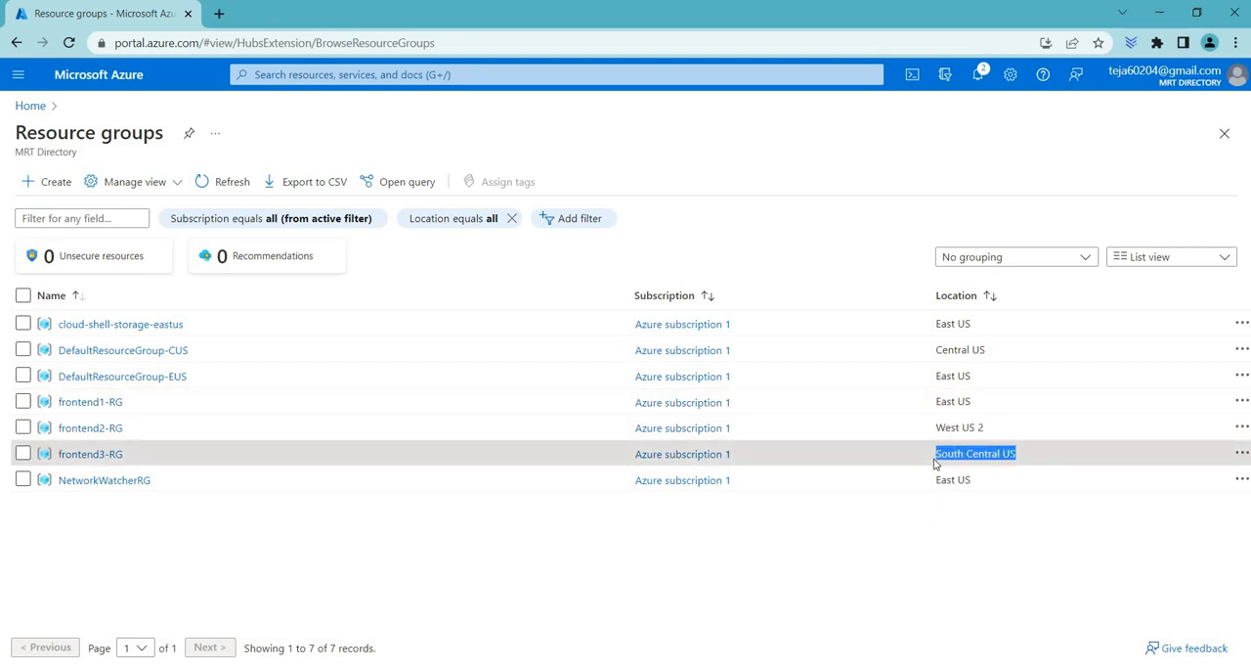
click(107, 405)
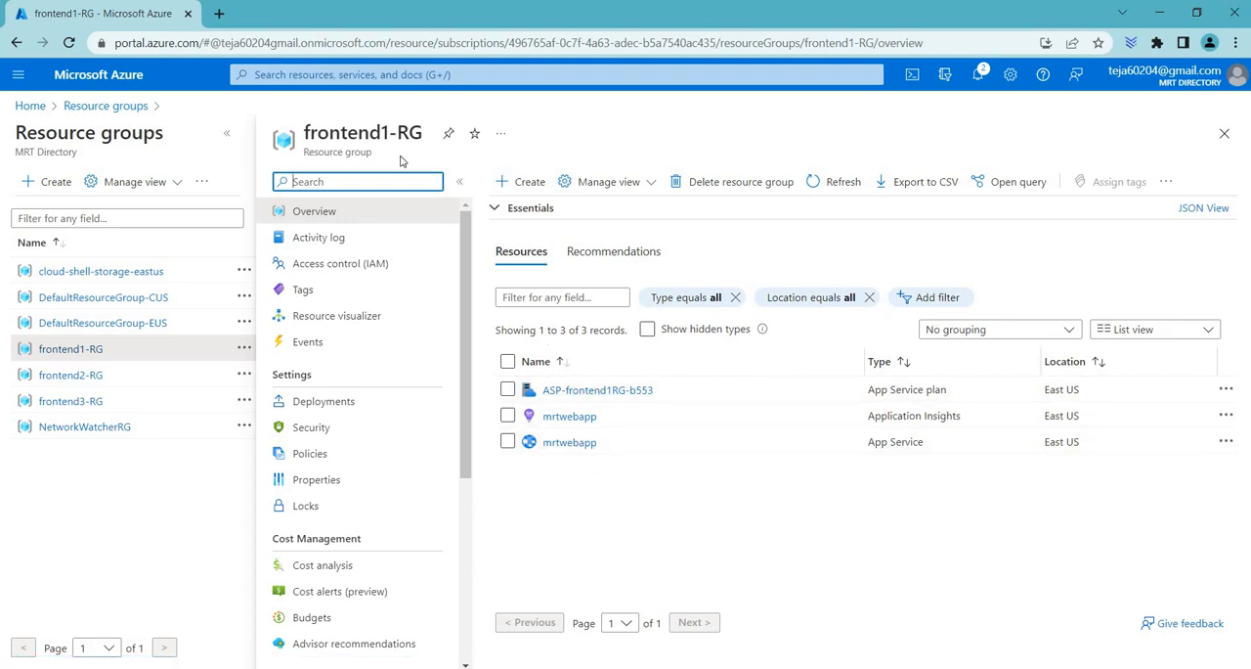
Step: Search the Marketplace for "web app" and start creating a Microsoft Web App in frontend1-RG
click(507, 182)
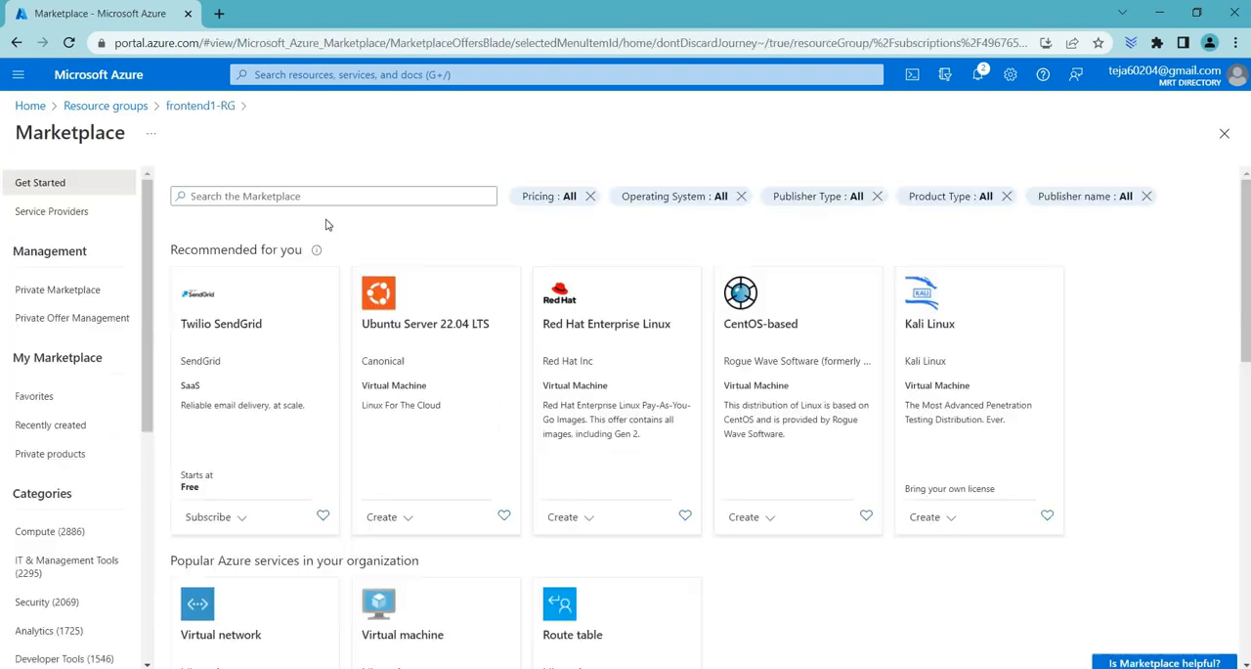
click(263, 195)
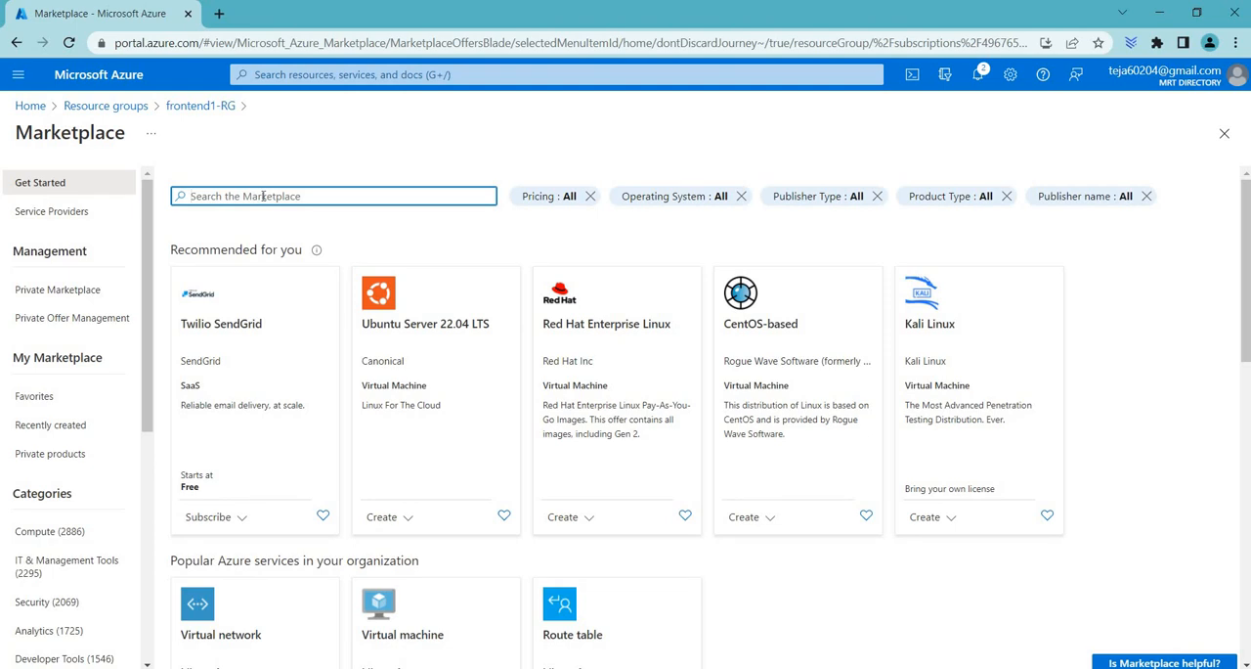
text(web app)
key(Return)
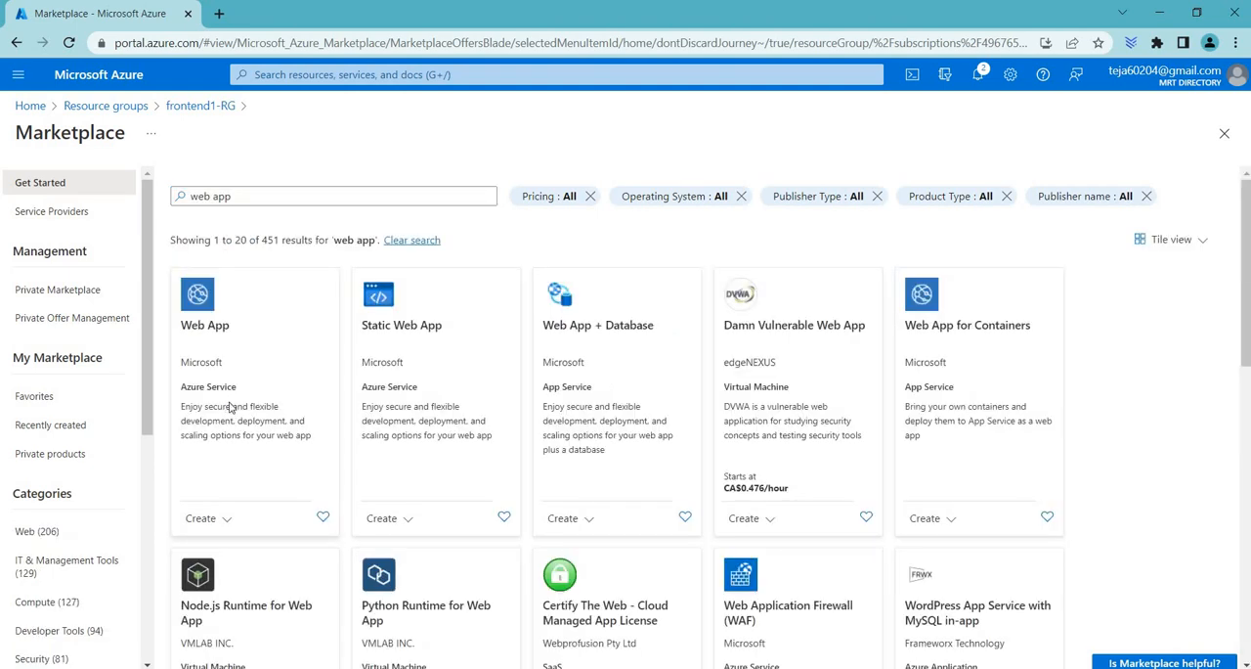
click(231, 407)
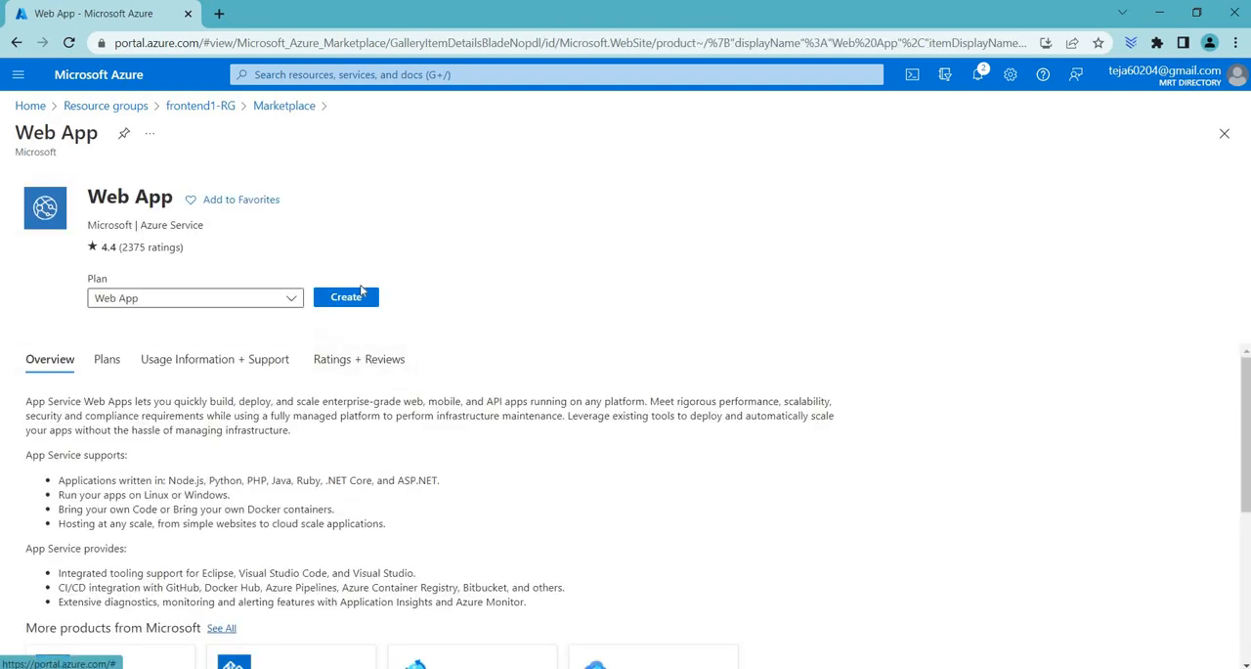
click(360, 293)
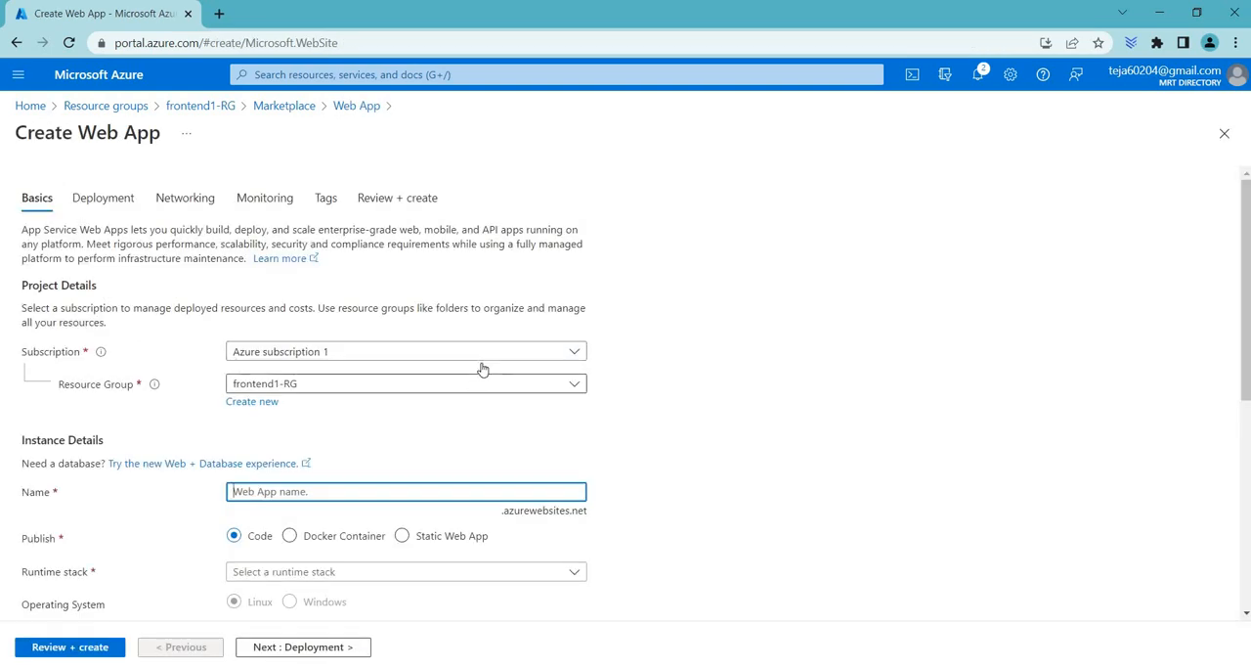
Step: Keep frontend1-RG as the resource group and name the web app mrtwebapp1
scroll(114, 319, down, 1)
click(121, 298)
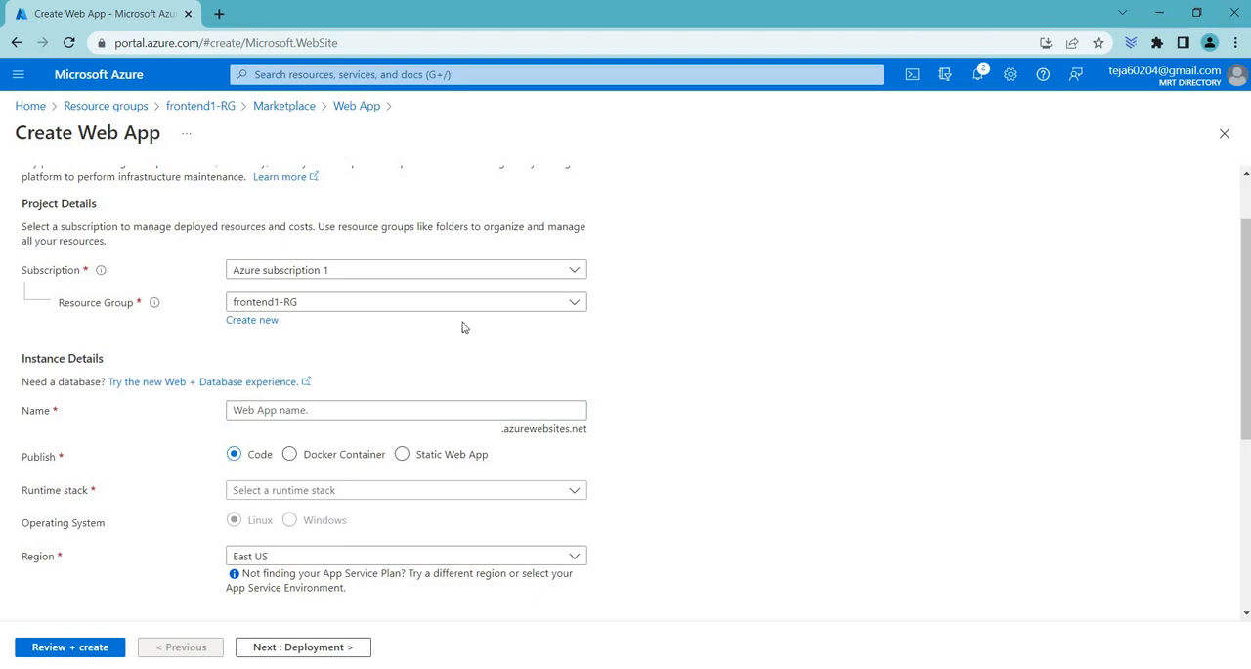
click(315, 307)
click(315, 307)
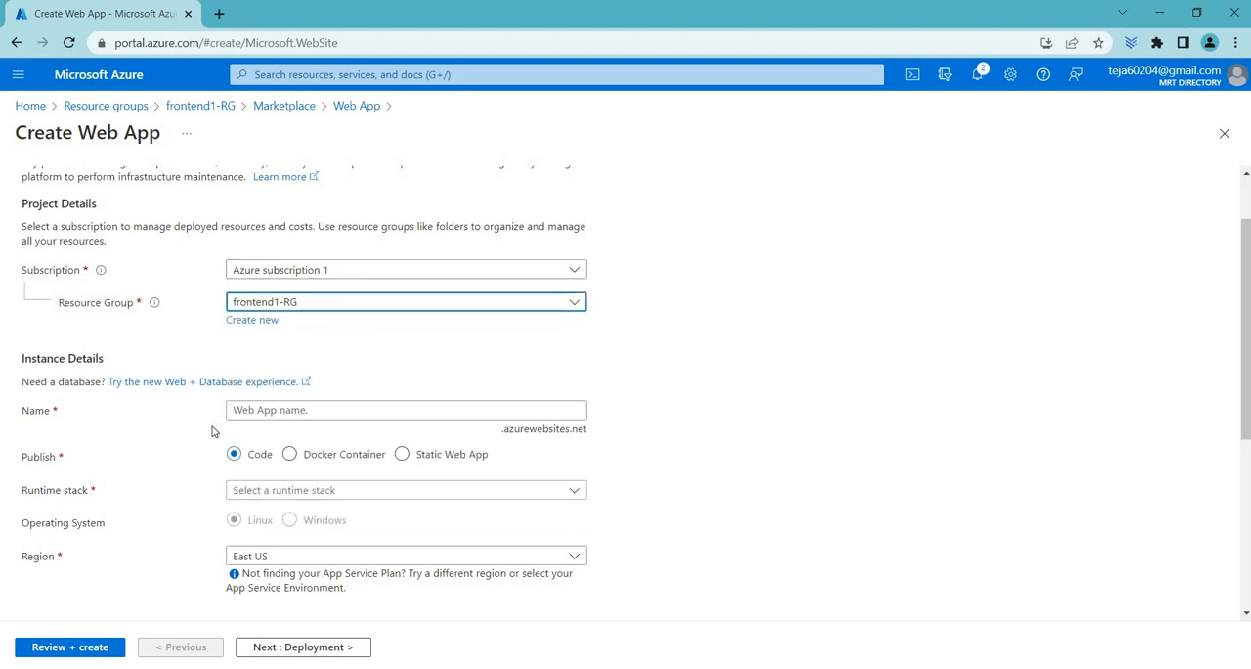
click(335, 413)
text(webapp1)
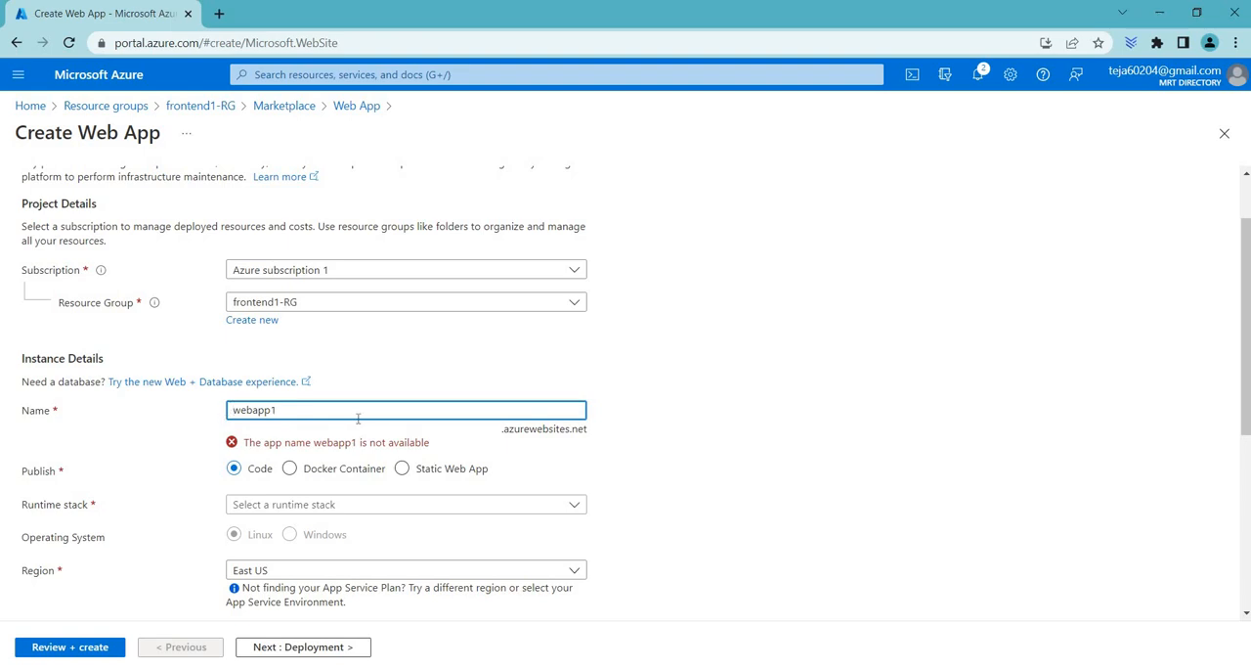
key(Home)
text(mrt)
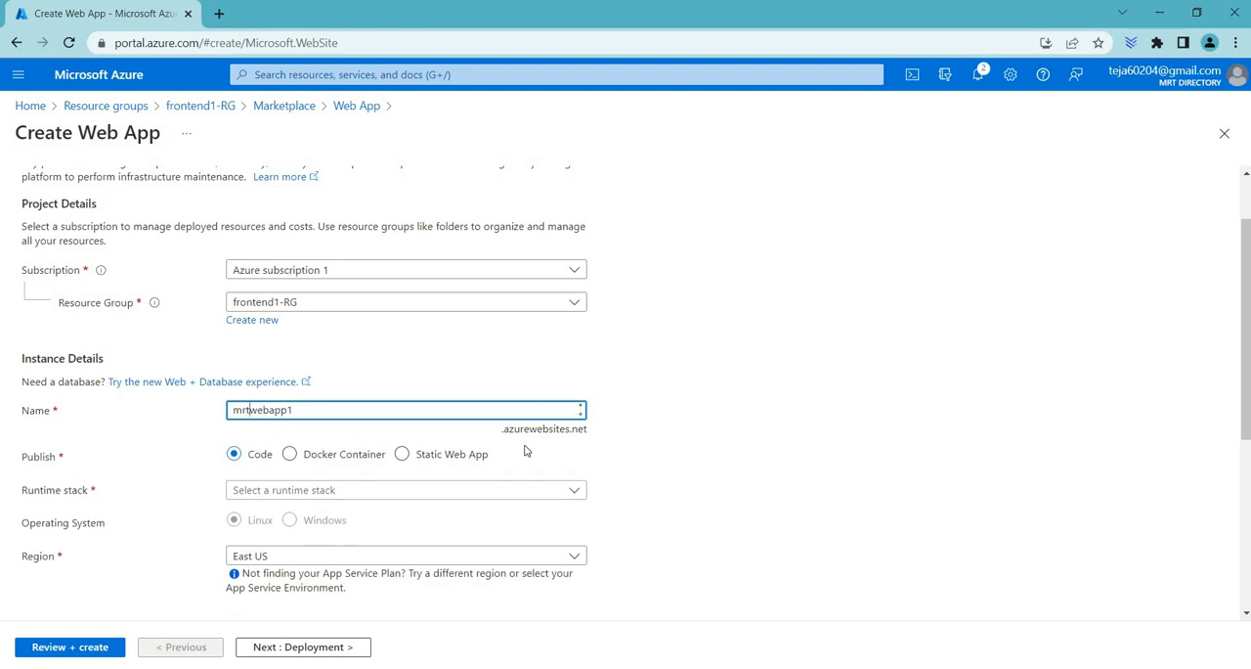
Step: Choose the .NET 6 (LTS) runtime stack, review the remaining basic settings, and return to frontend1-RG discarding the unfinished web app
click(301, 492)
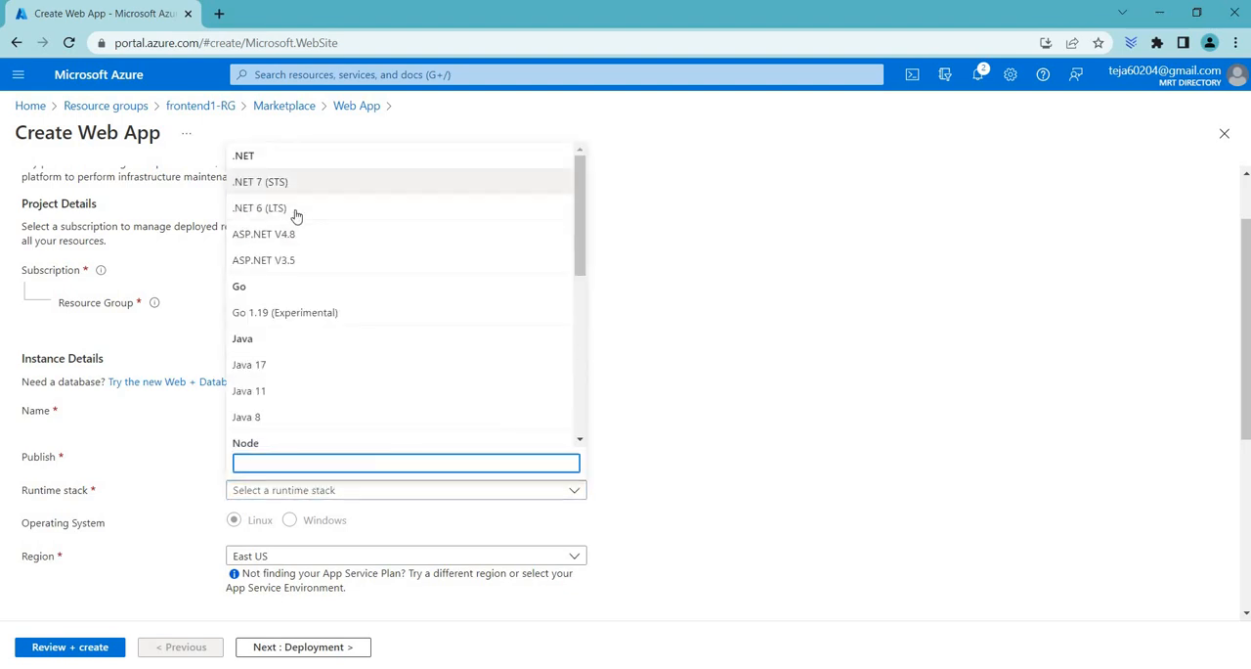
click(296, 208)
scroll(298, 430, down, 2)
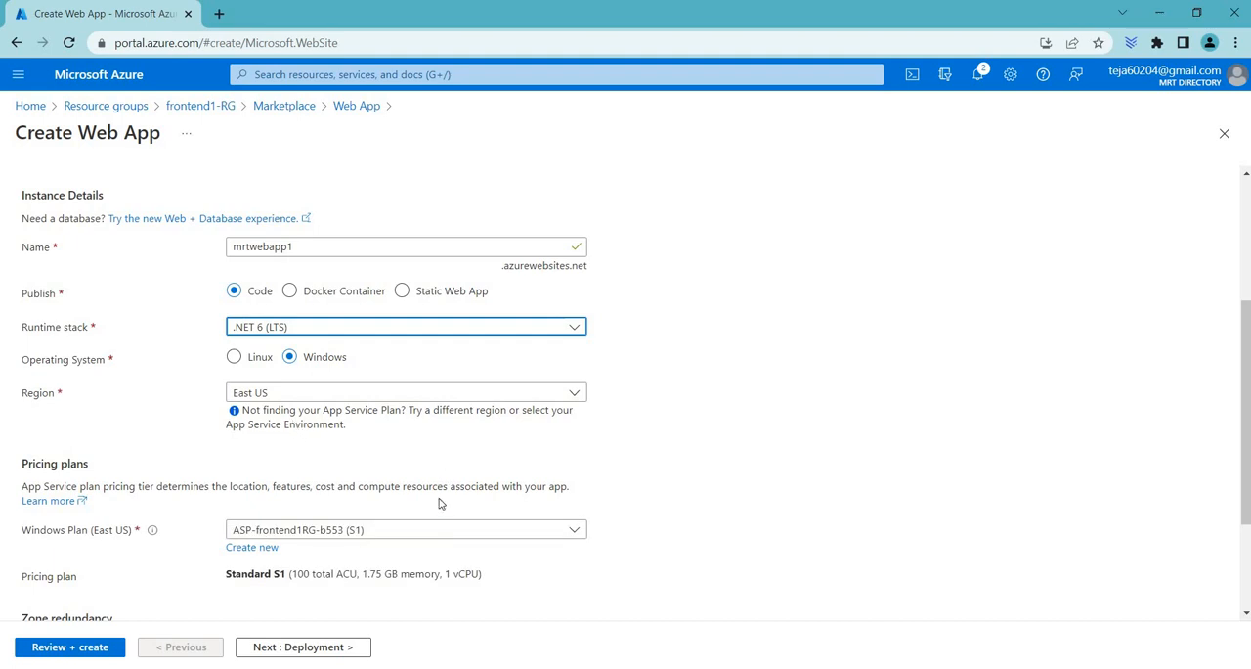
scroll(439, 505, down, 2)
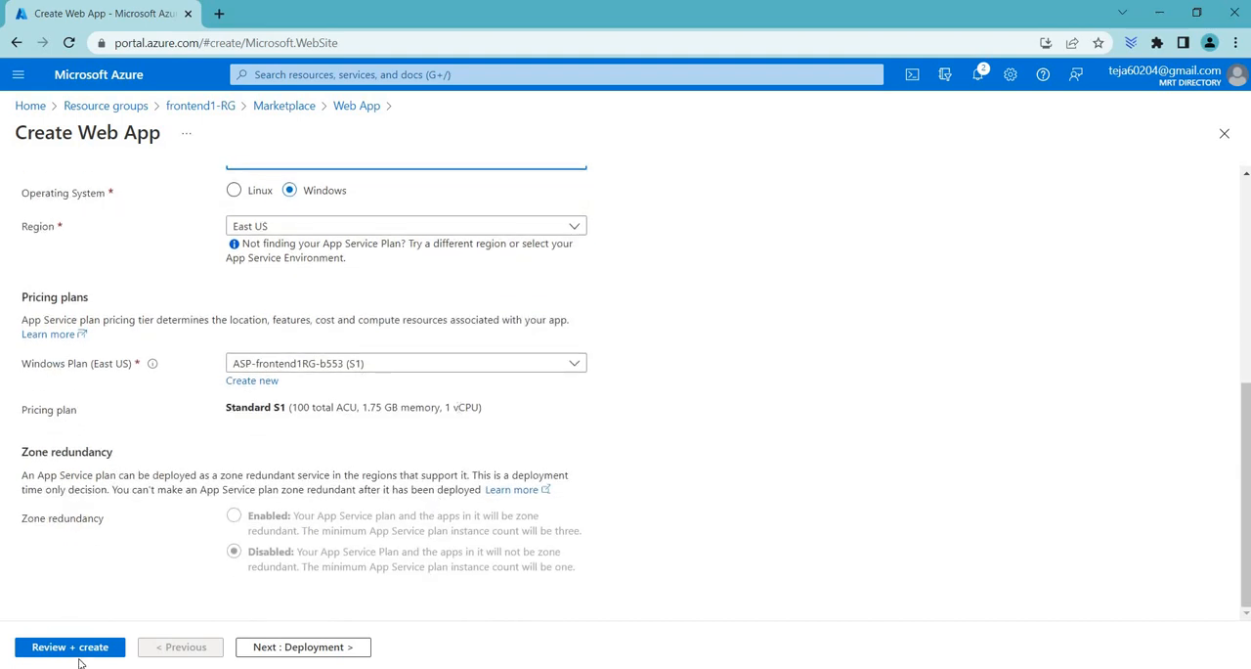
click(206, 106)
click(700, 136)
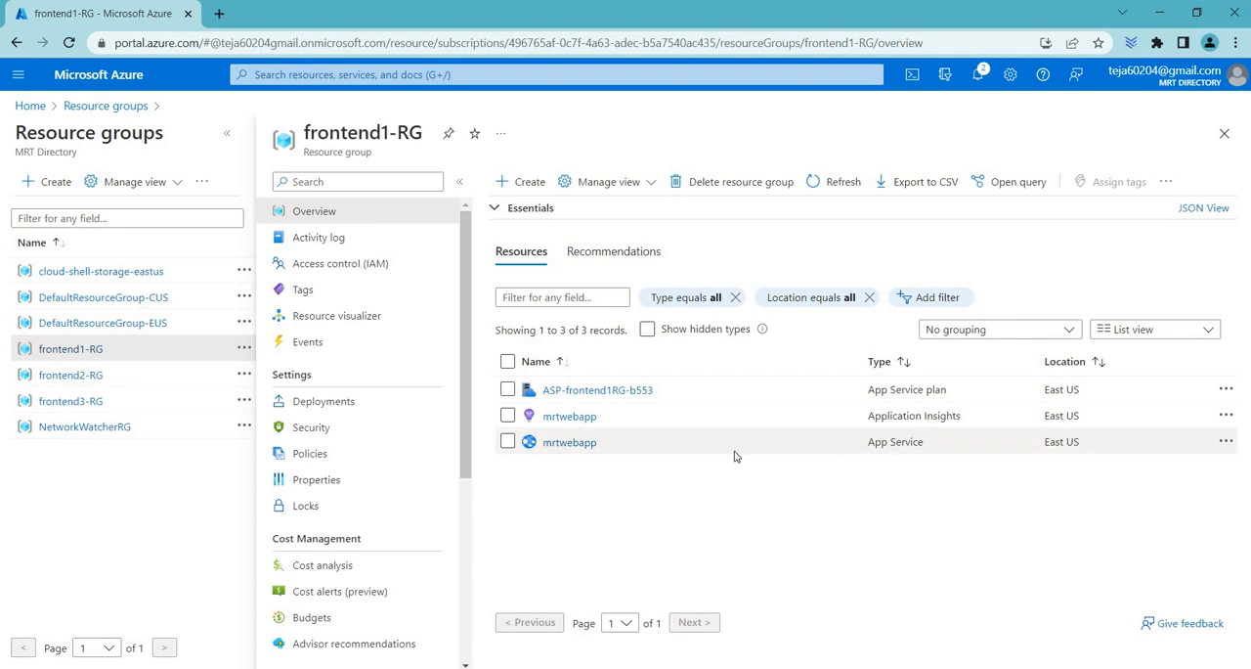
Step: Open the mrtwebapp App Service in frontend1-RG and examine its default domain
click(550, 445)
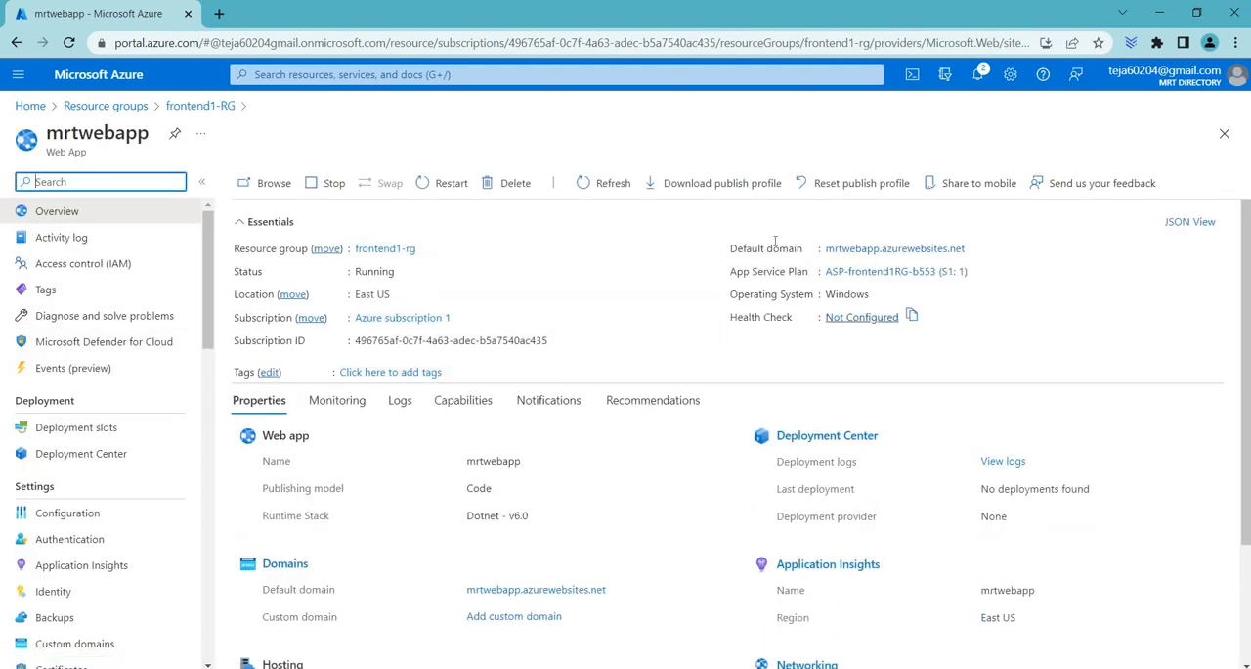
drag(729, 250, 740, 186)
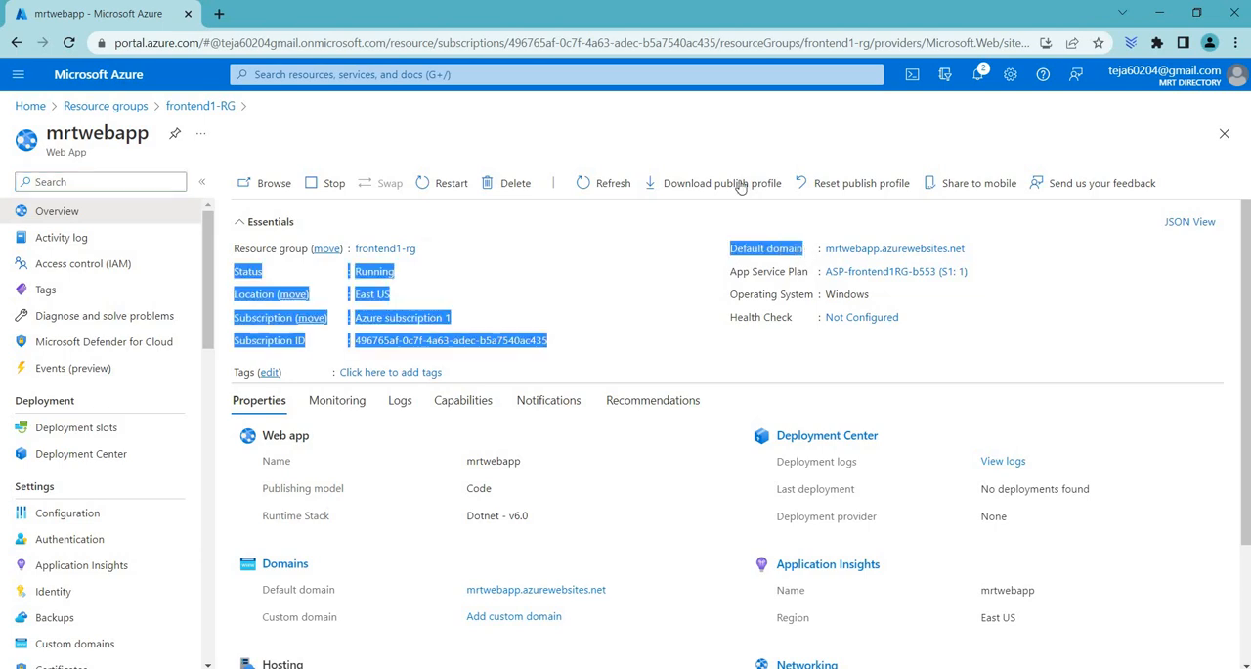
drag(967, 248, 830, 243)
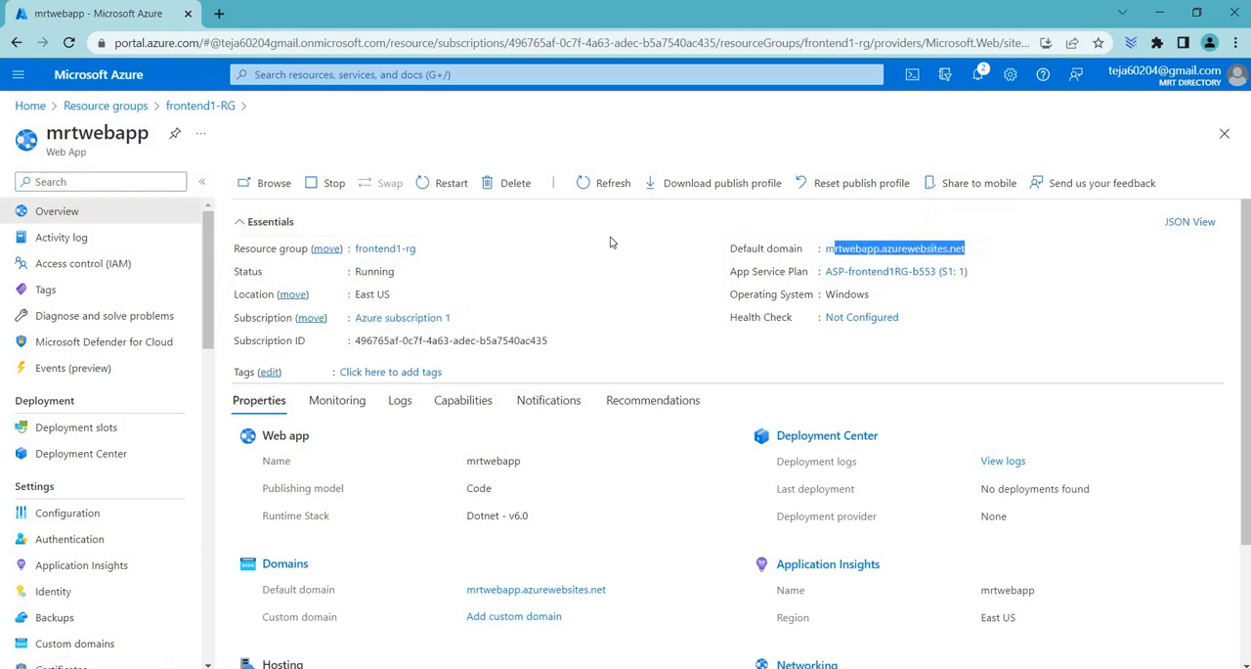
Step: Return to the resource groups list and open the mrtwebapp2 App Service in frontend2-RG
click(114, 107)
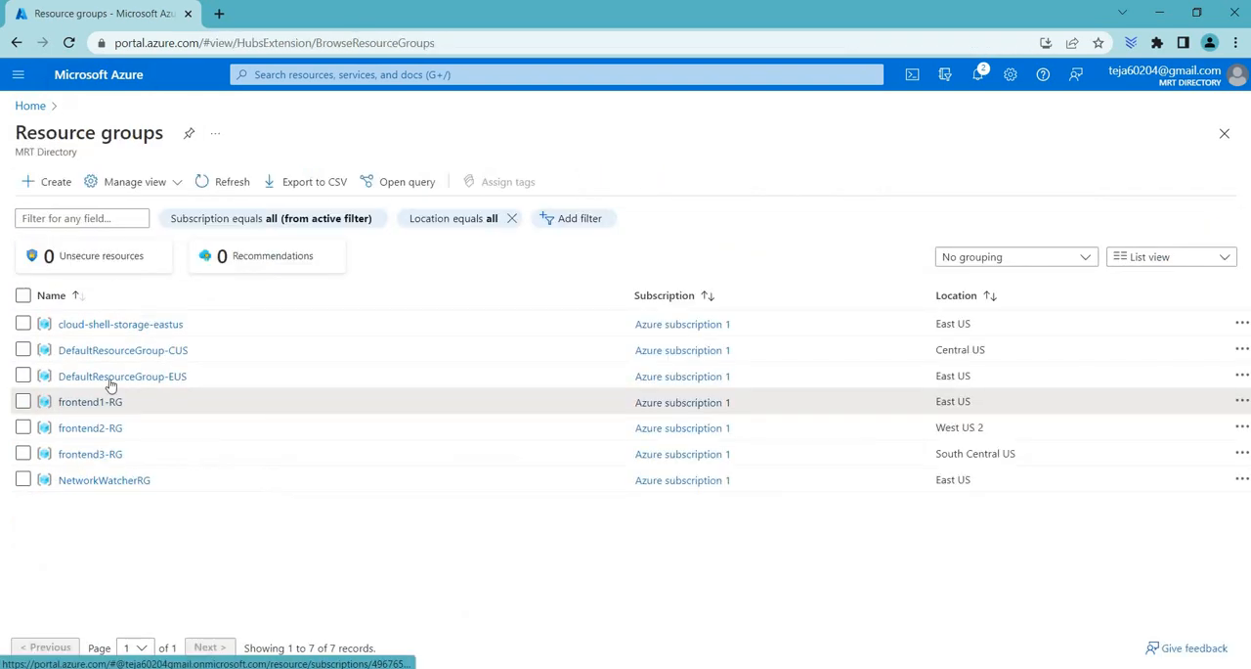
click(94, 427)
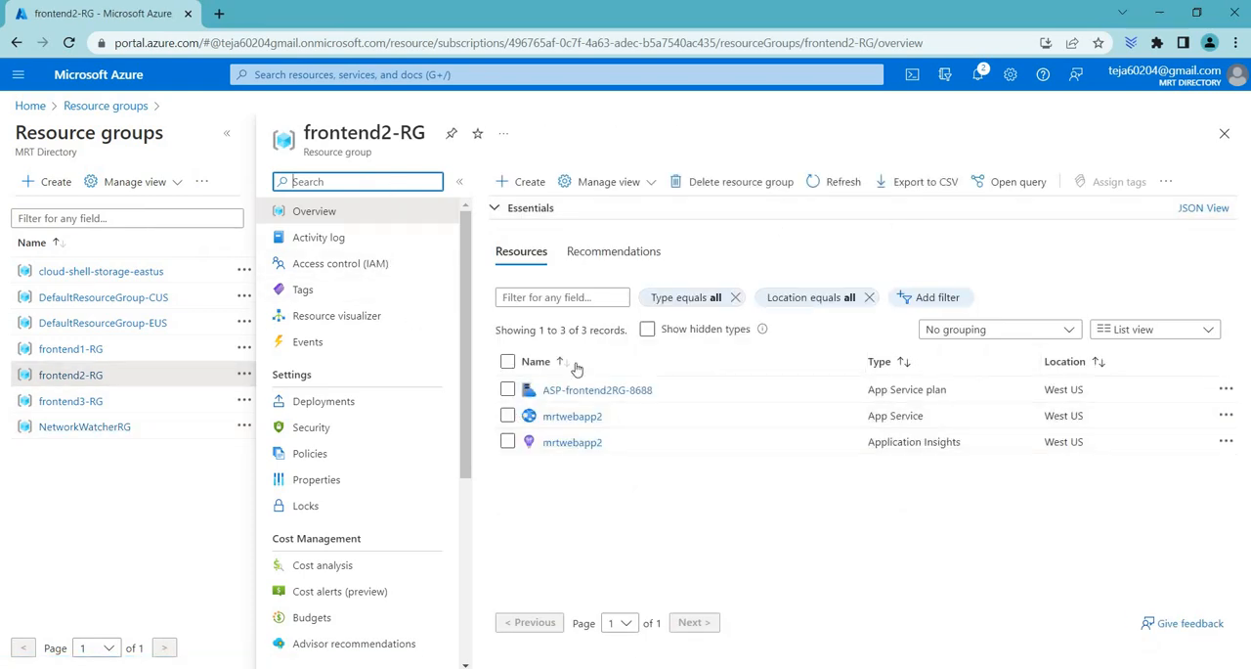
click(545, 417)
double_click(545, 416)
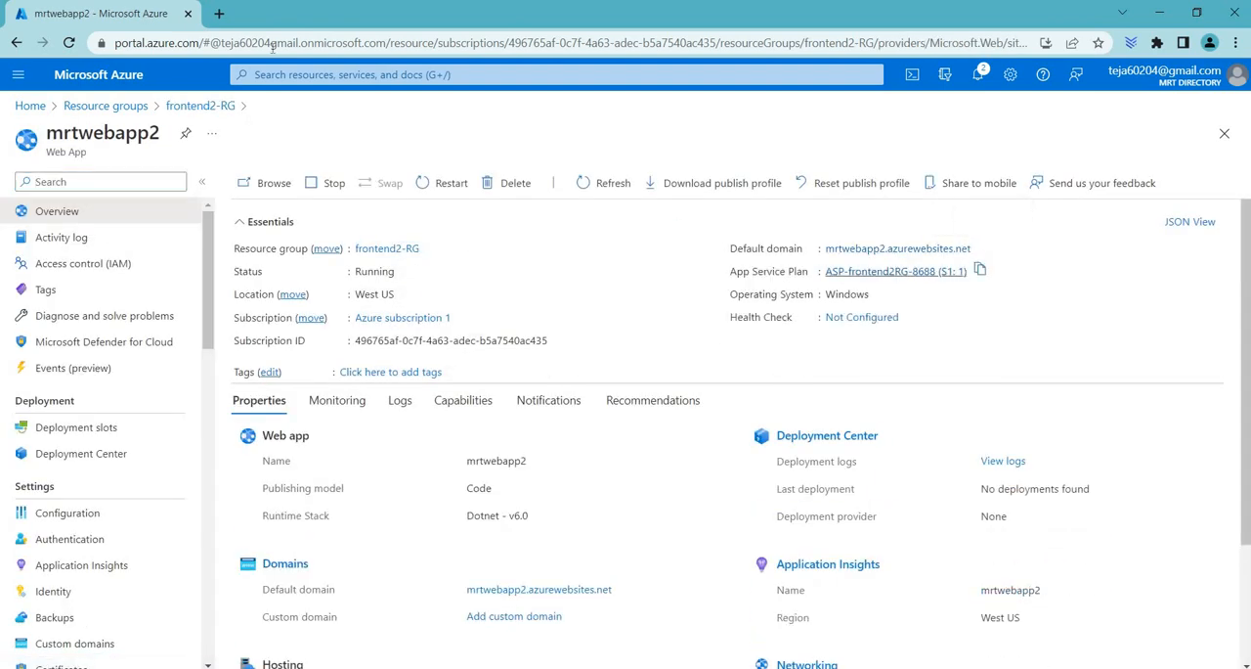
Step: Check the site mrtwebapp2.azurewebsites.net in a new browser tab, and close that tab
click(220, 13)
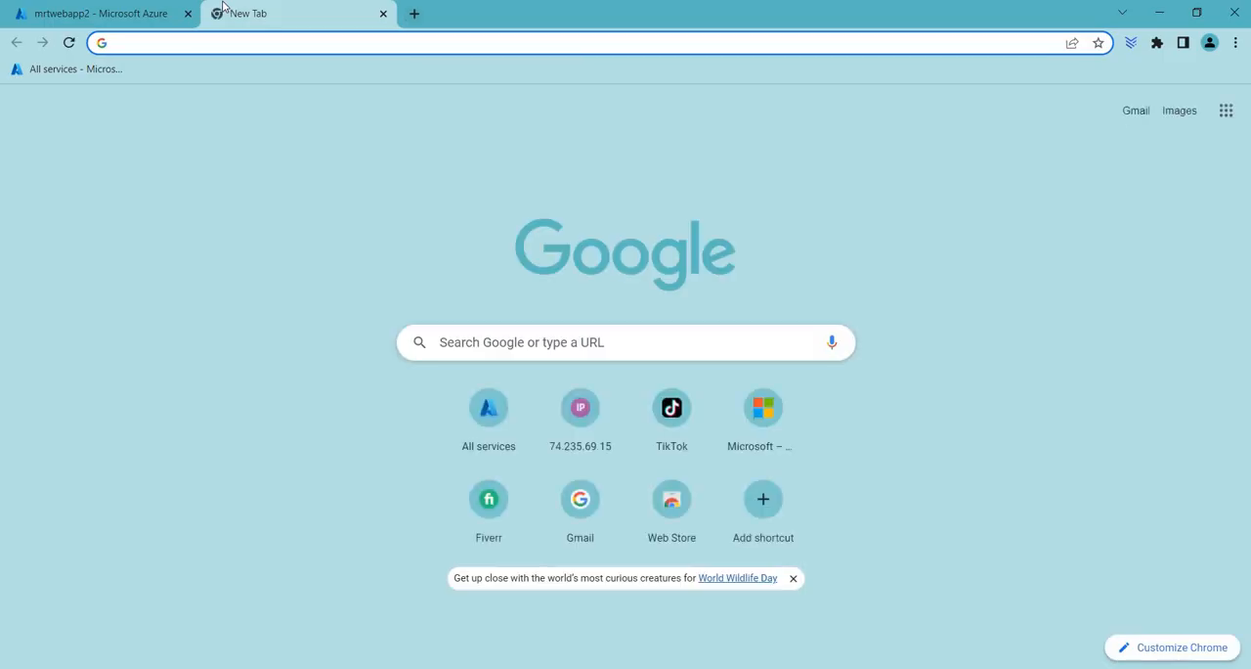
text(mrtwebapp2.azurewebsites.net\)
key(Return)
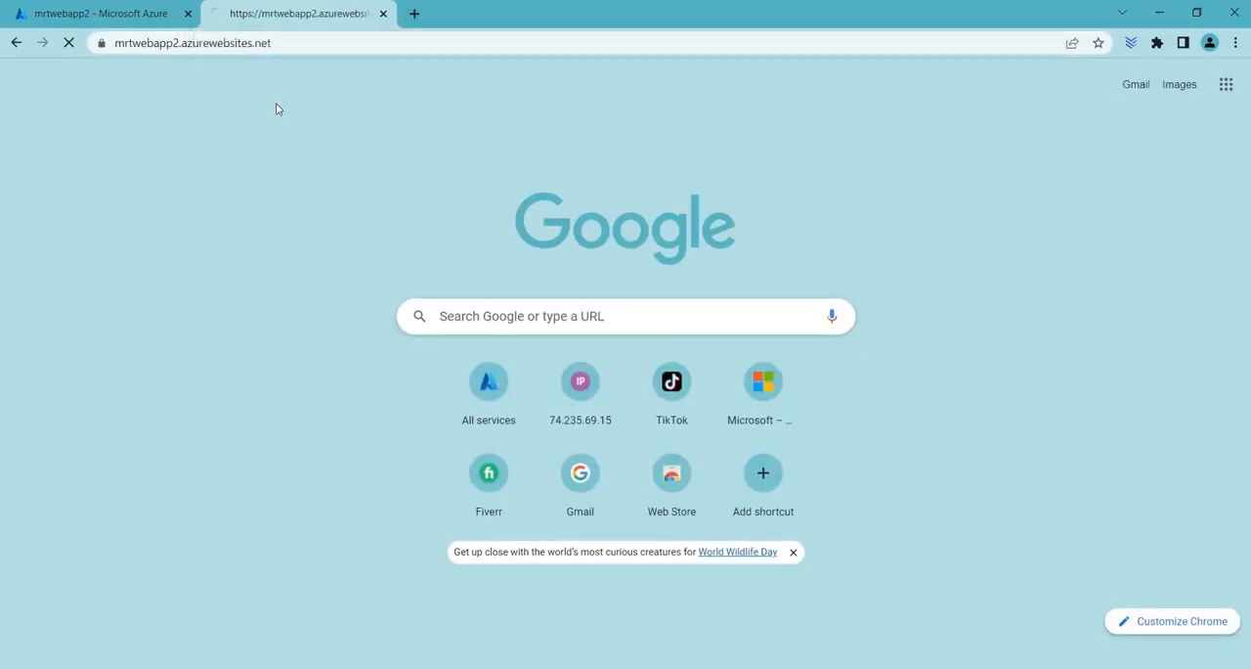
click(383, 14)
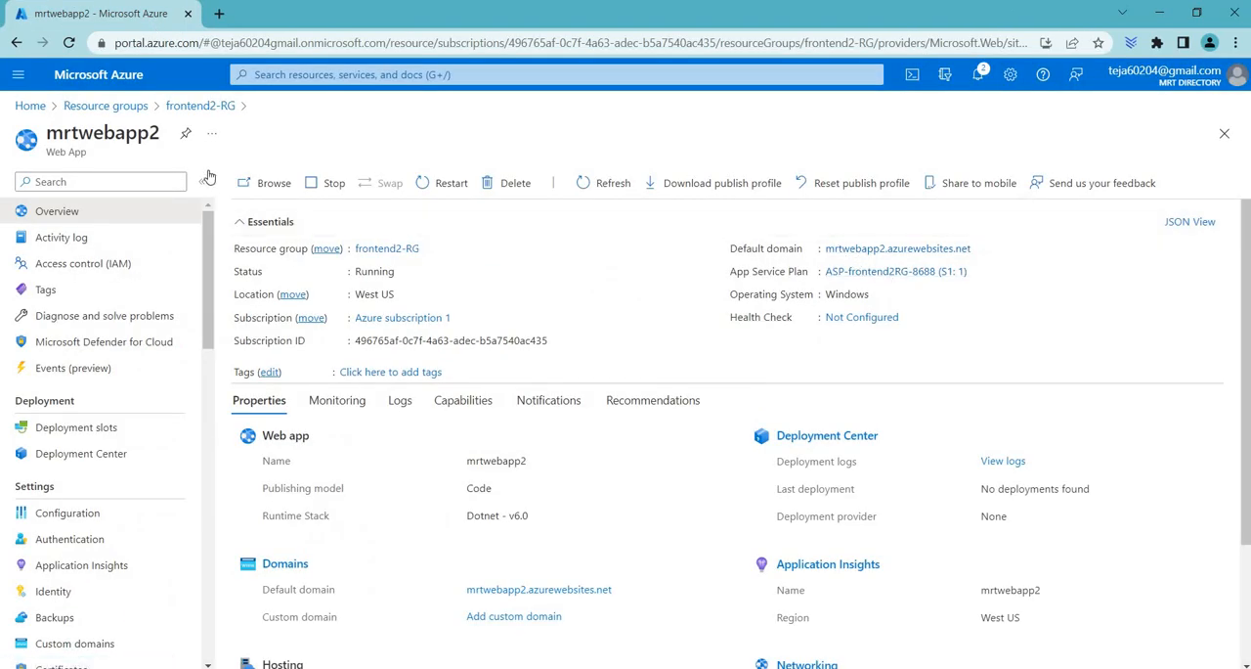
Step: Return to the resource groups list, open frontend3-RG, and refresh its resources
click(134, 108)
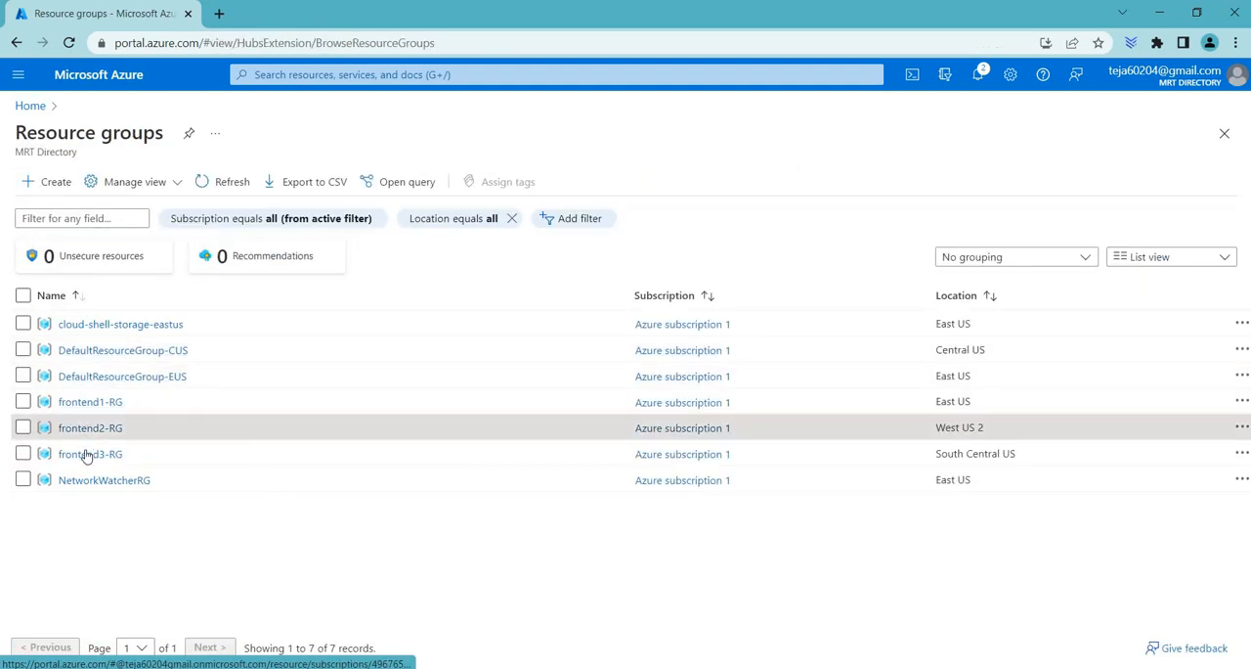
click(88, 453)
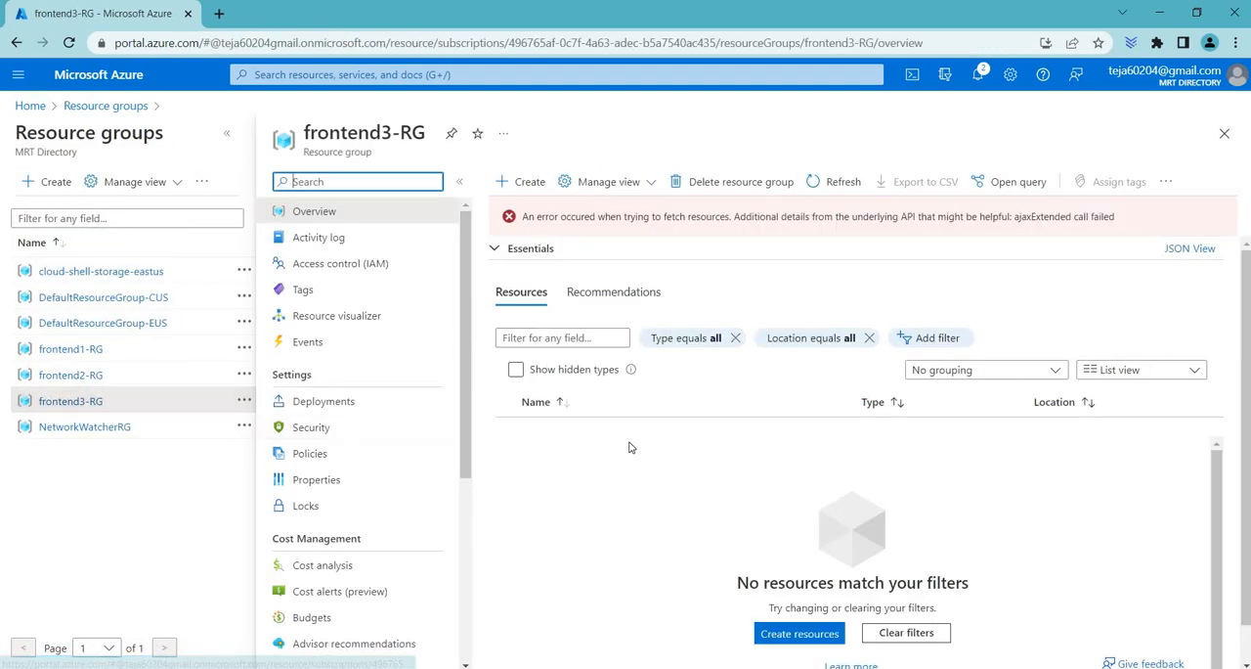
click(843, 183)
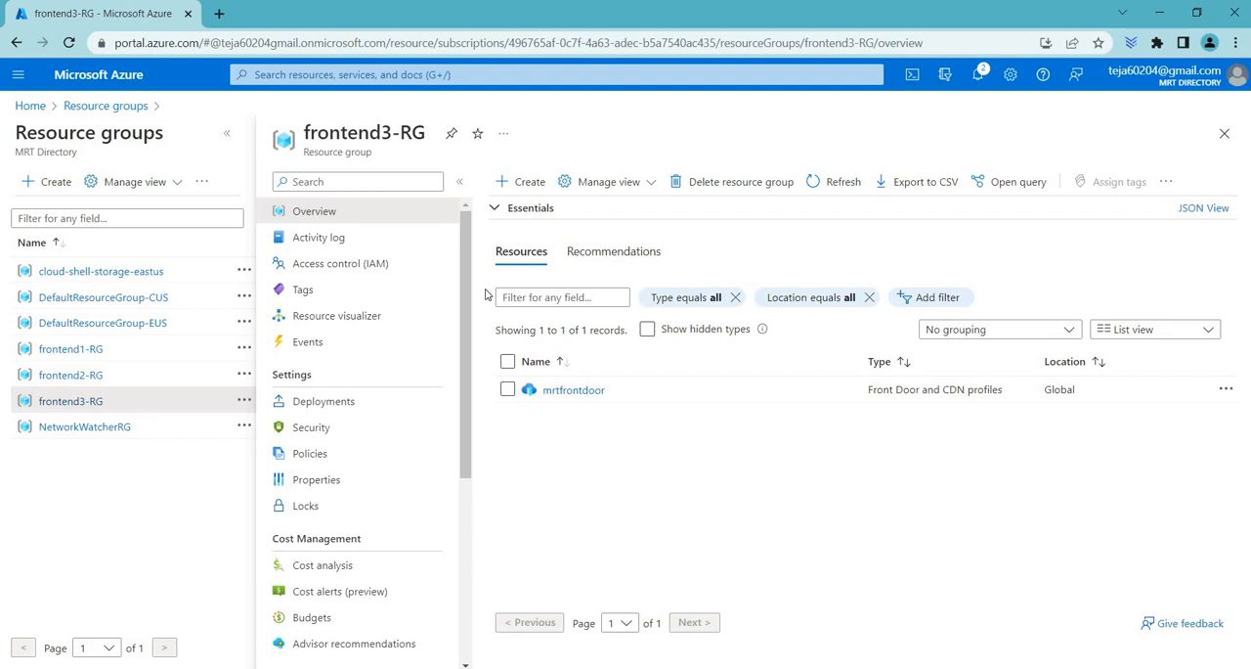
Step: Start creating a resource in frontend3-RG and search the Marketplace for "front door"
click(530, 183)
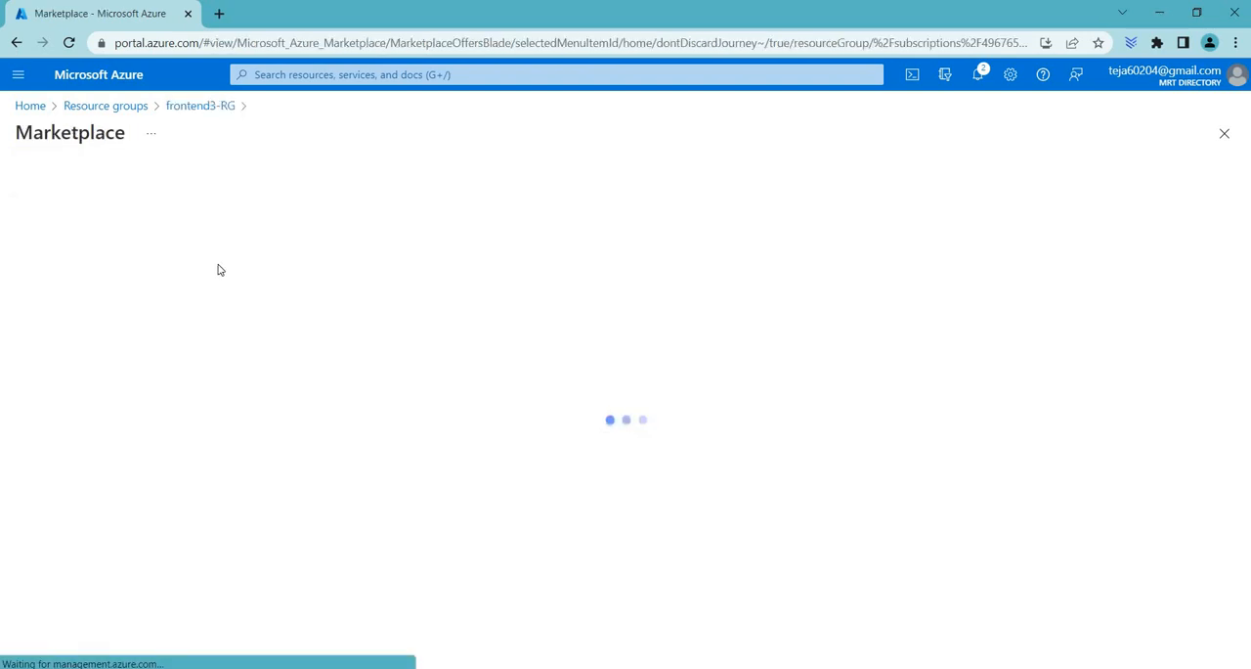
text(fron)
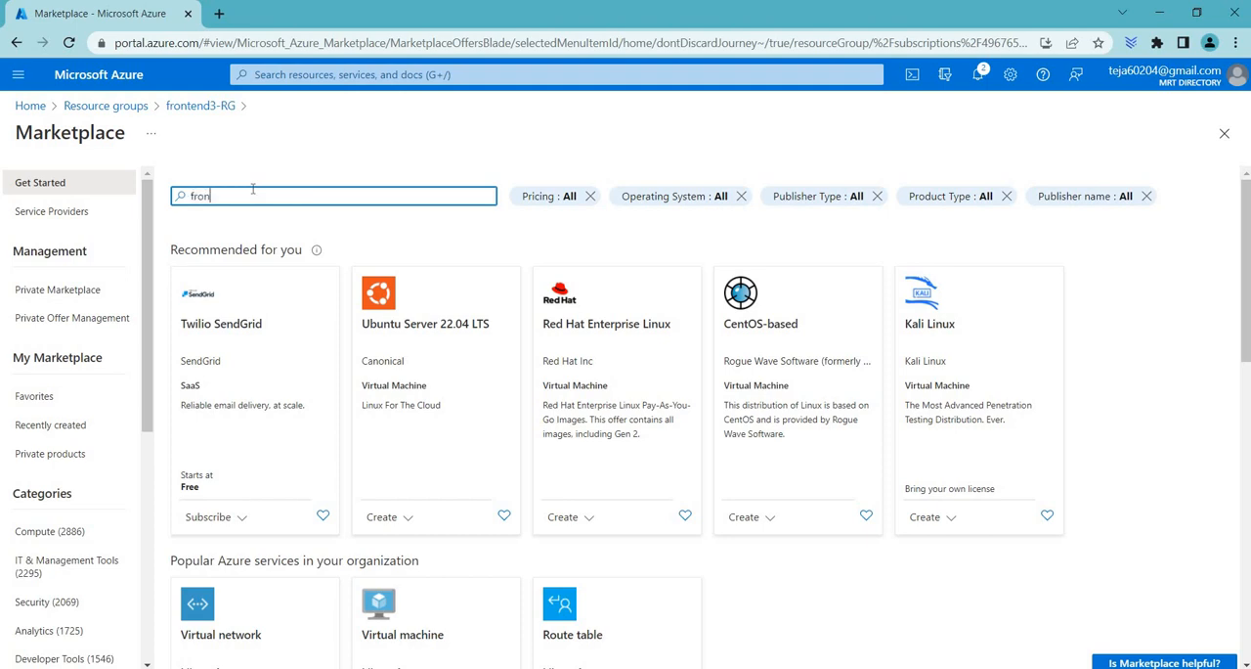
text(t door)
key(Return)
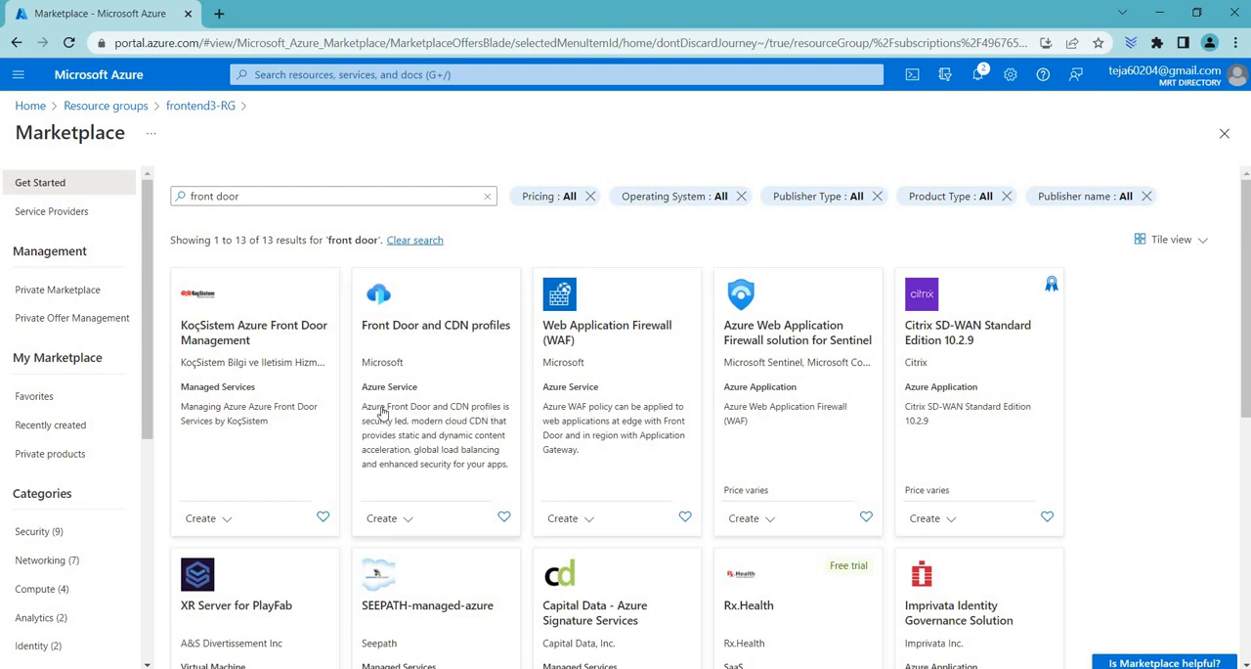
Step: Start creating a Front Door and CDN profile, choosing Azure Front Door (classic) from the other offerings
click(433, 355)
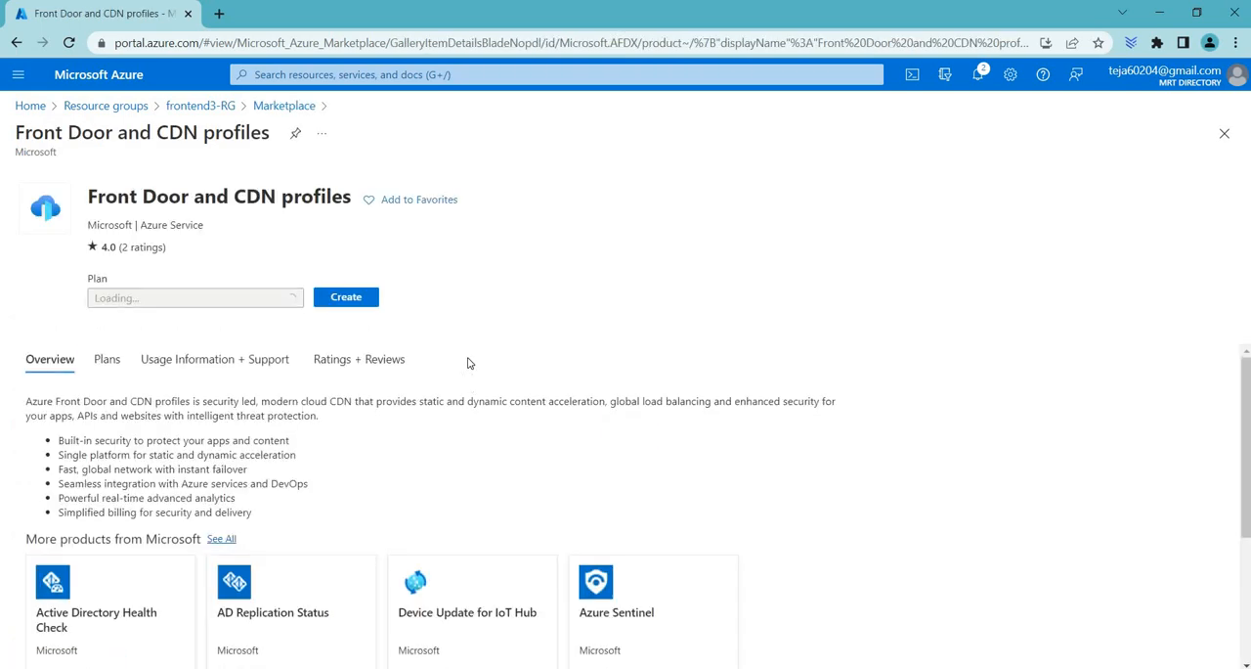
click(348, 299)
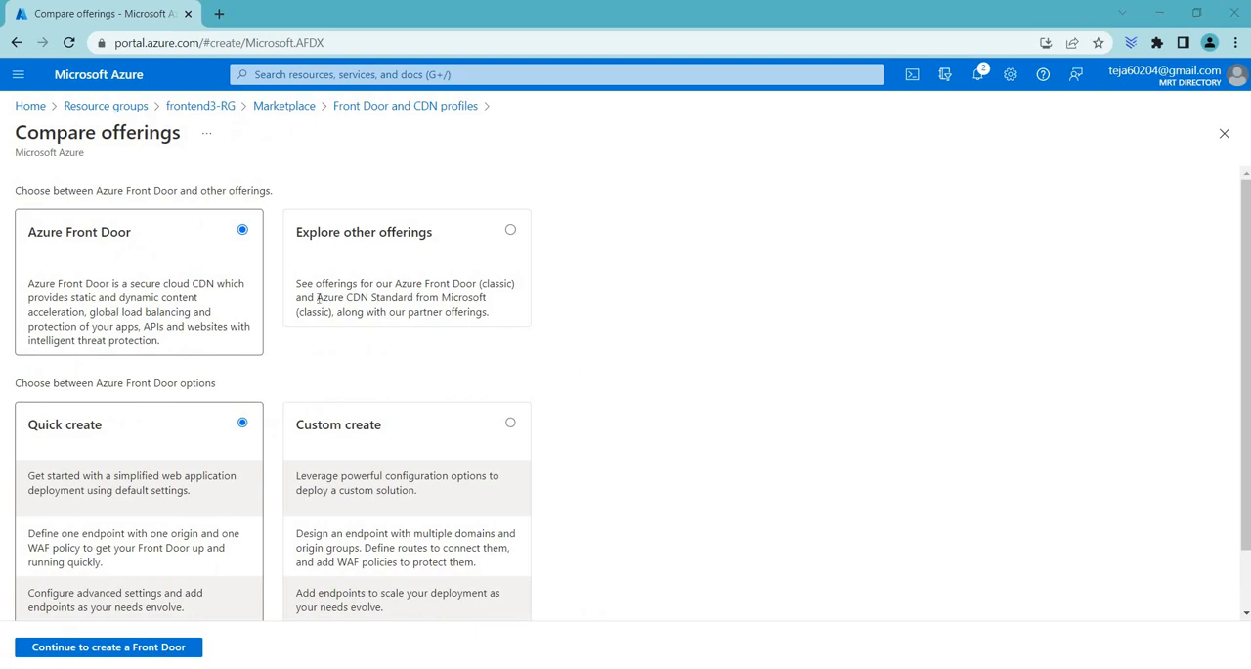
drag(295, 231, 455, 228)
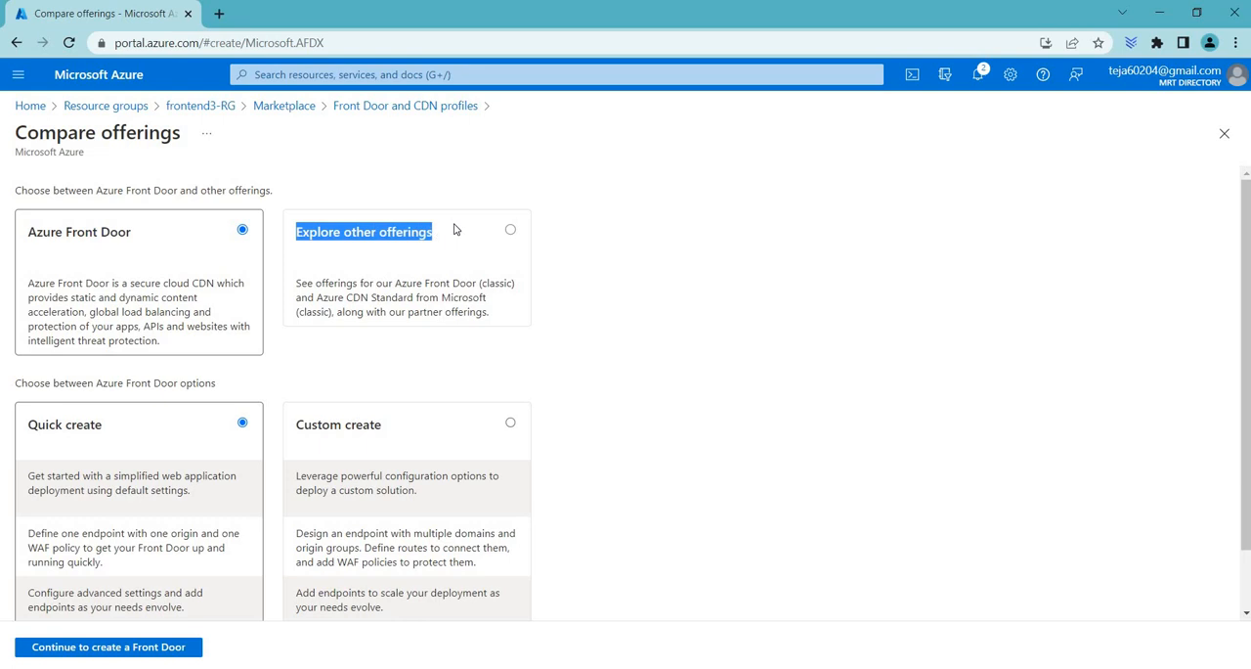
click(509, 232)
scroll(55, 368, down, 1)
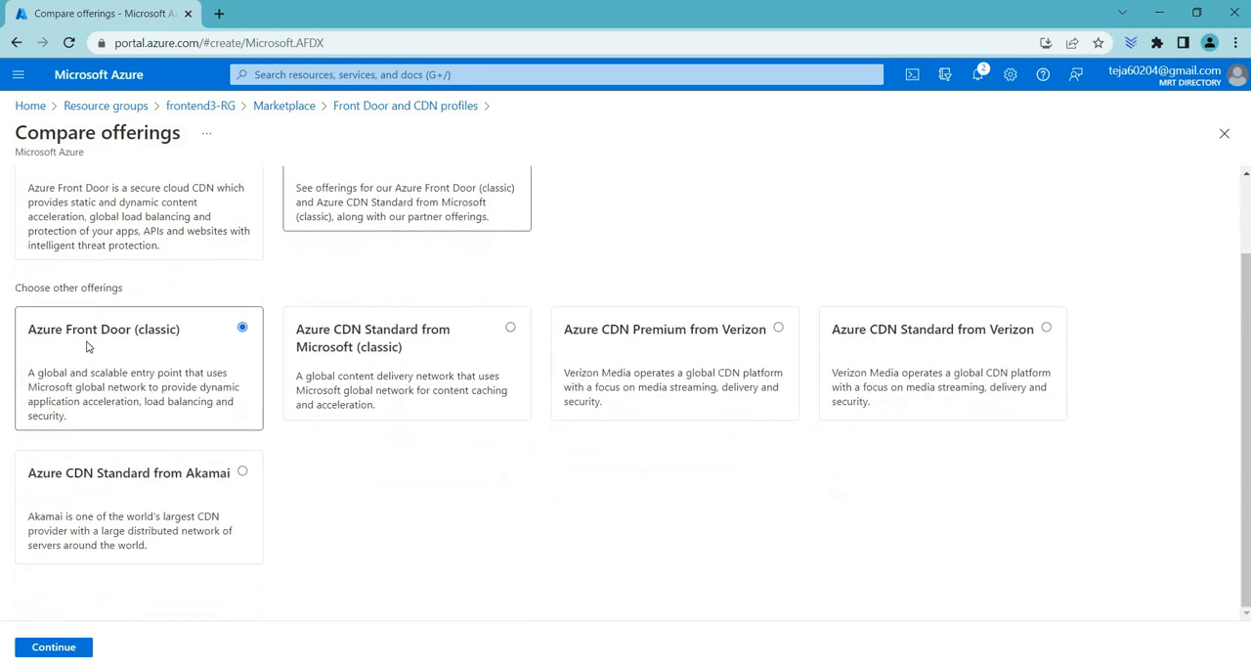
click(54, 649)
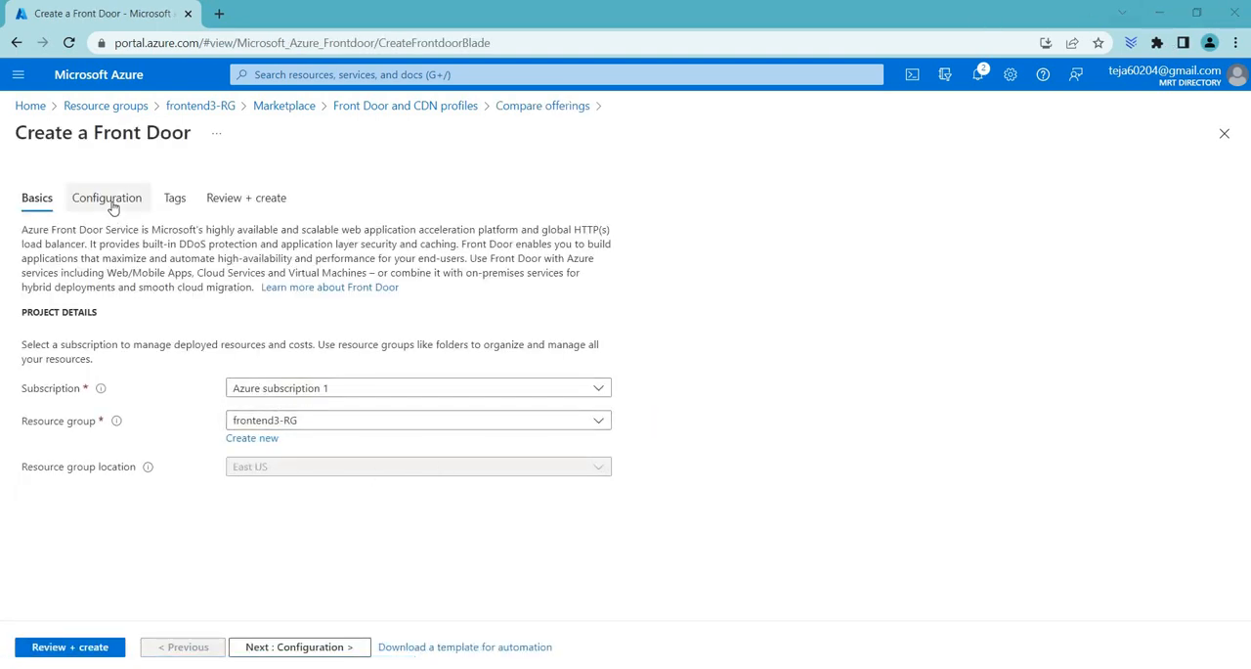
Step: In the Front Door configuration, add a frontend host named mrtfrontend
click(110, 199)
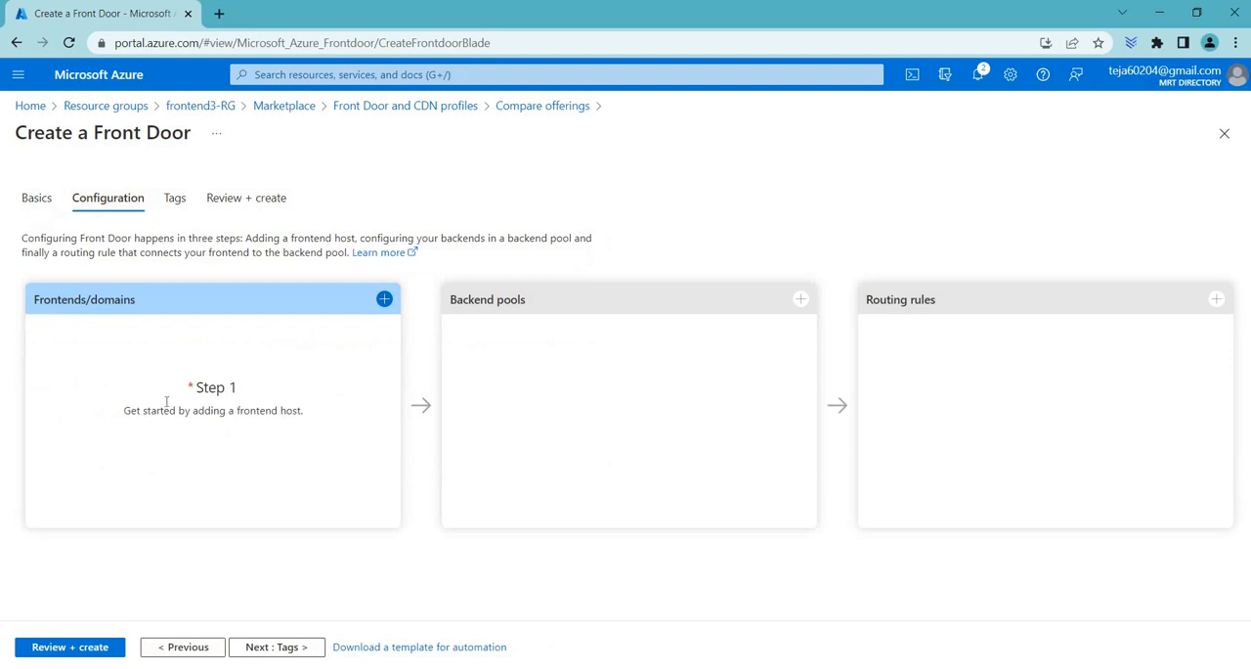
click(385, 299)
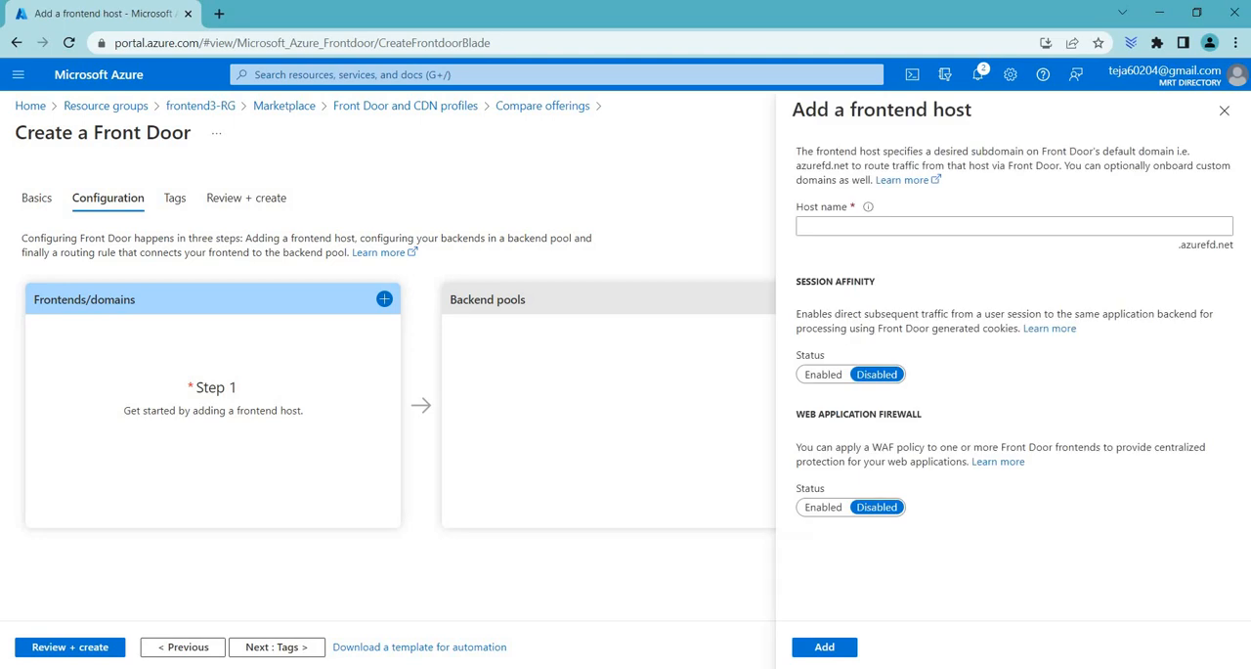
click(858, 226)
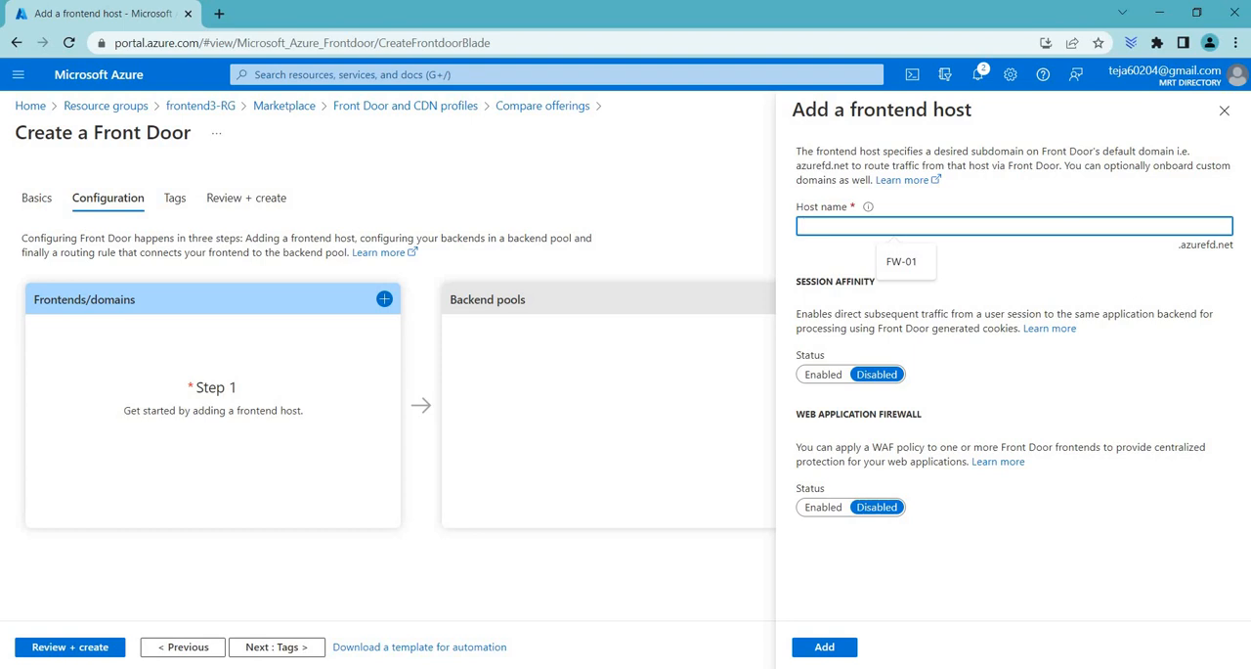
text(frontend)
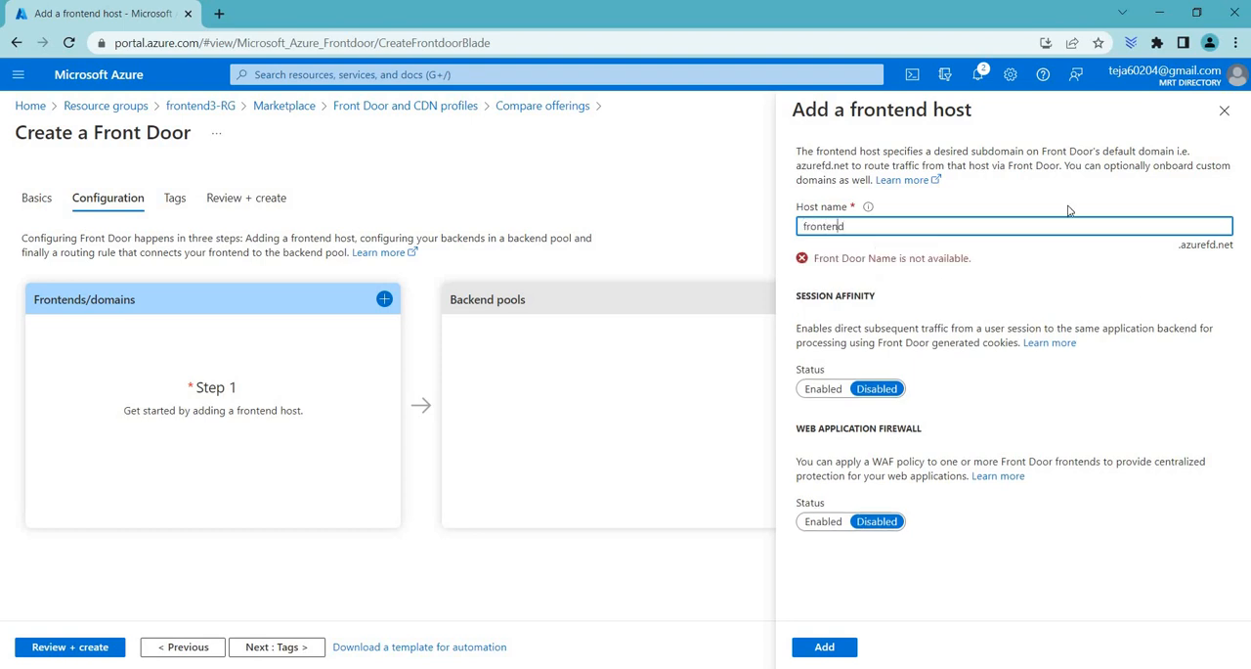
key(Home)
text(mrt)
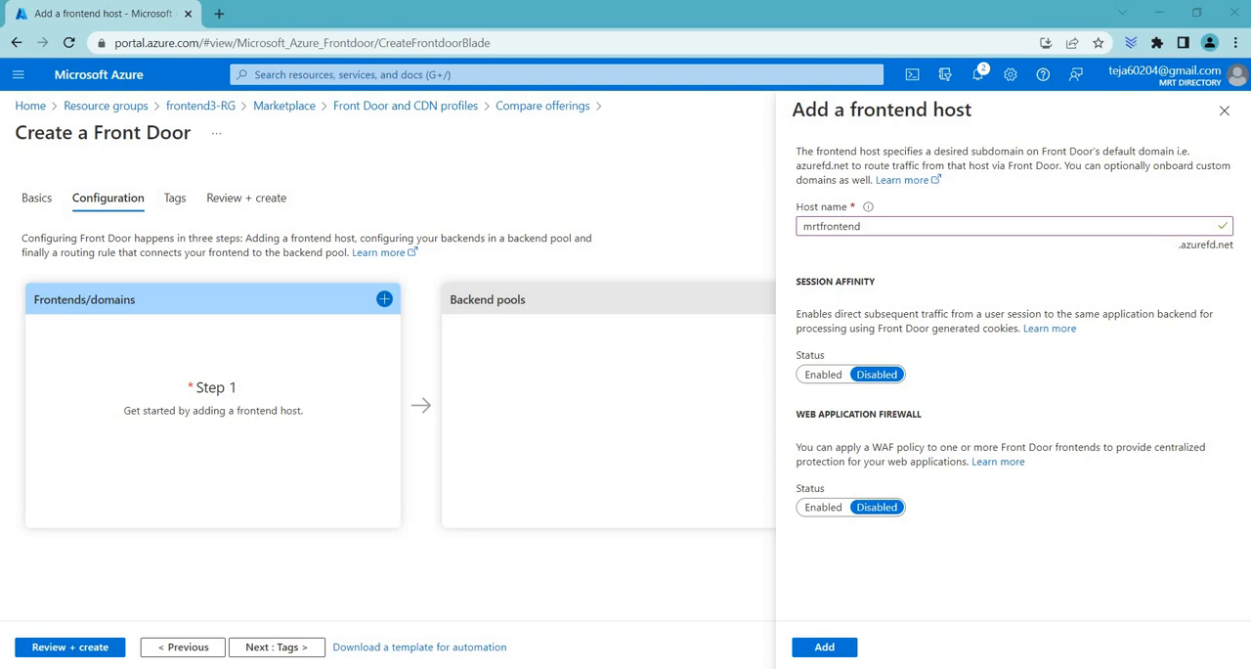
click(824, 647)
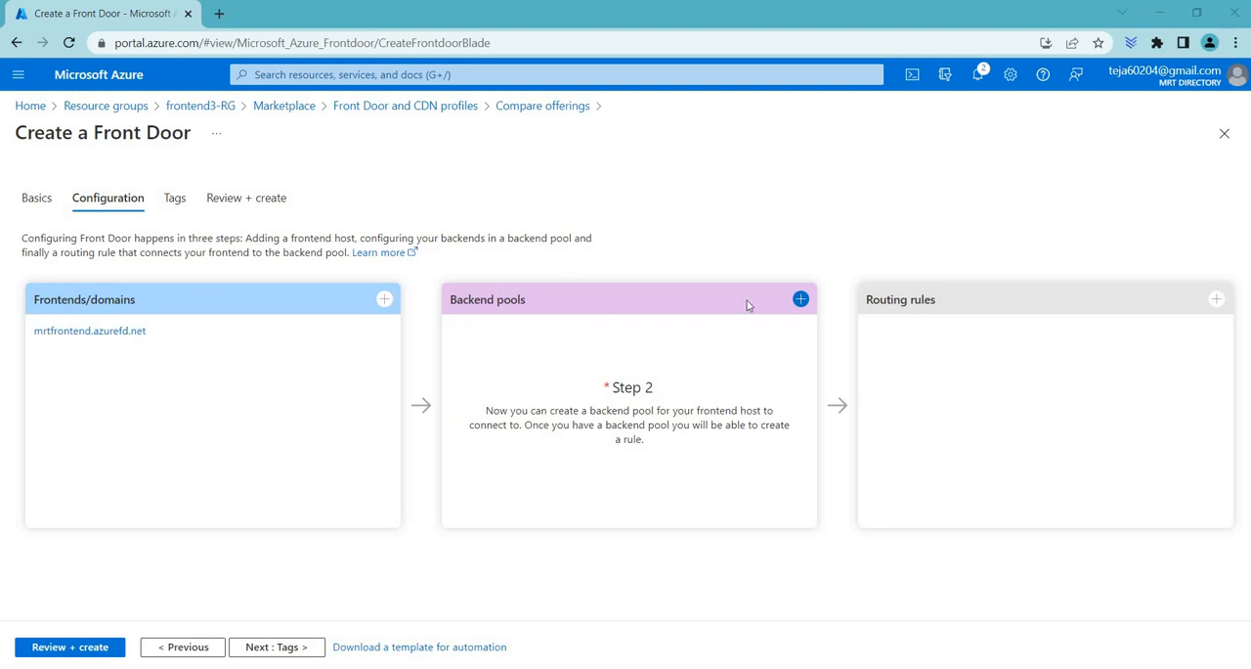
Step: Begin a new backend pool and name it backendpools
click(799, 299)
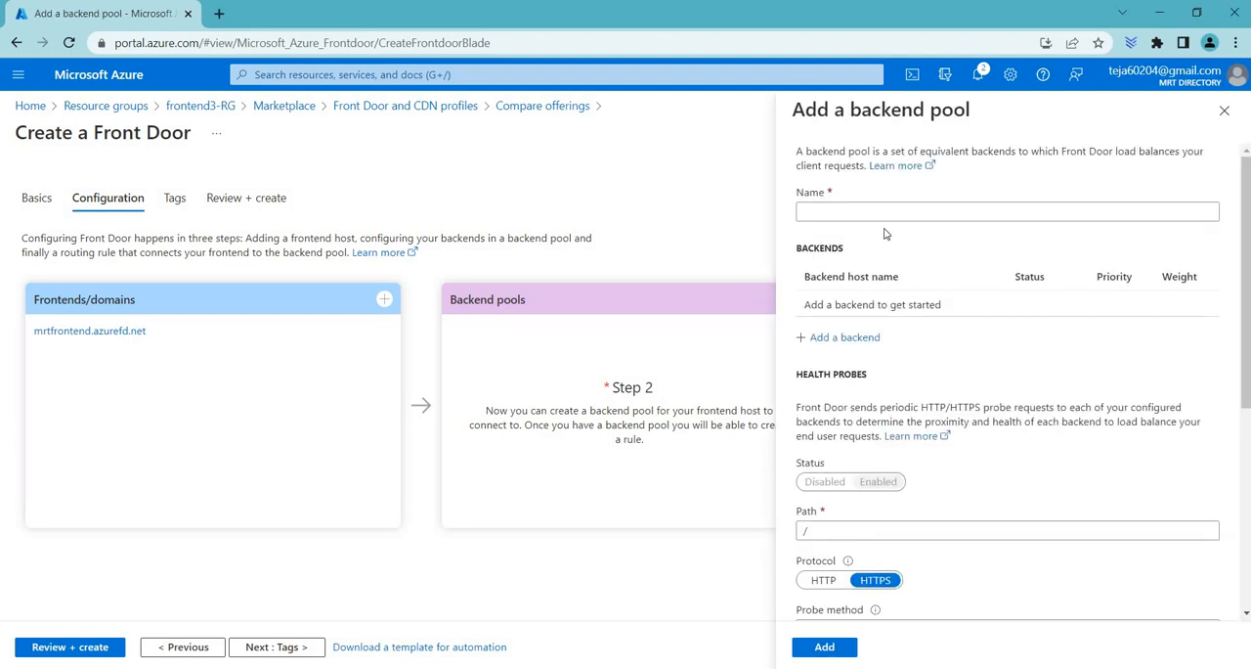
click(887, 214)
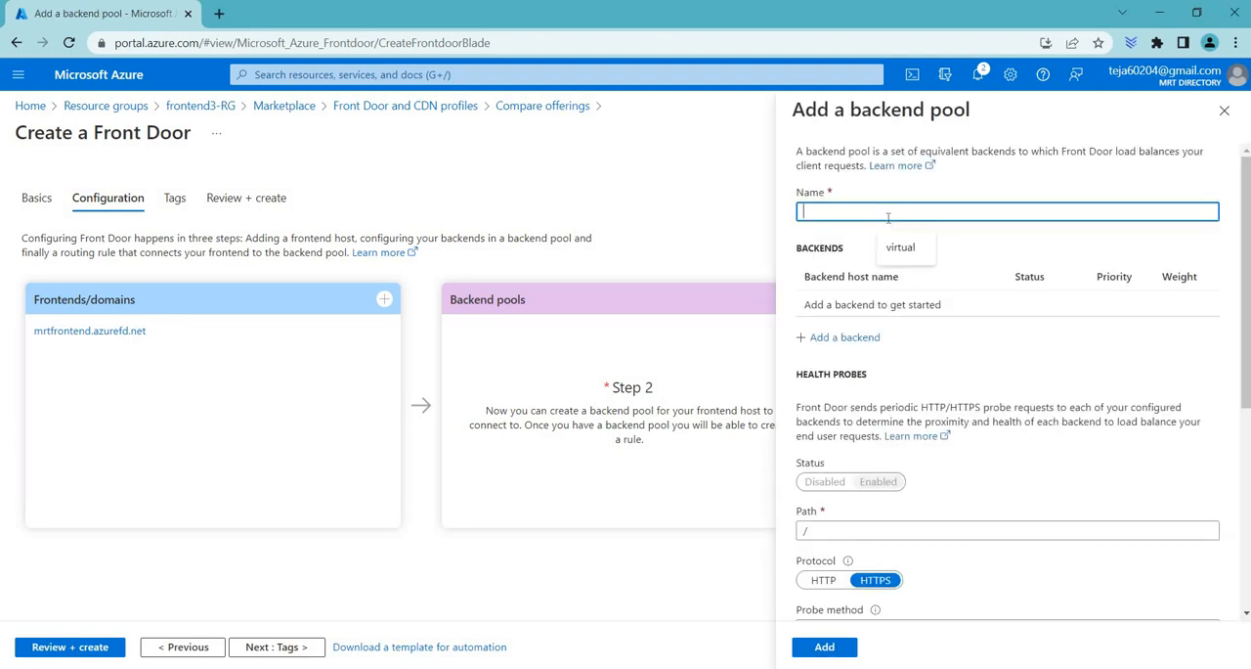
text(back)
text(endppol)
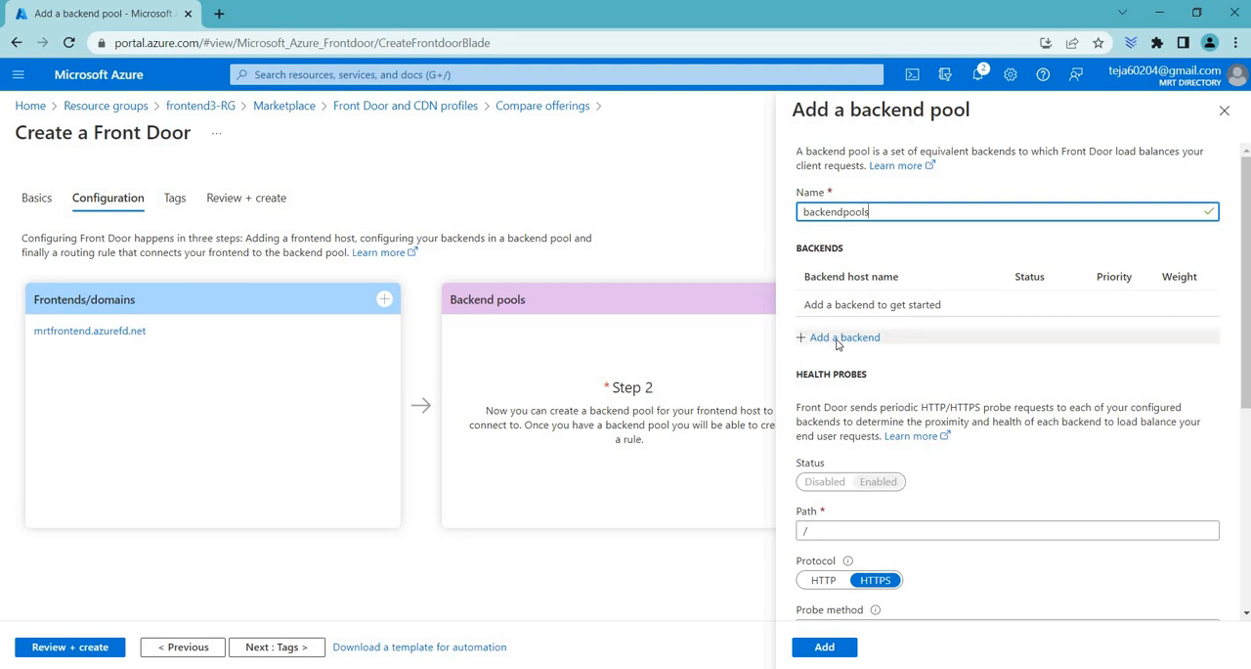
Step: Add an App service backend to the pool with host name mrtwebapp.azurewebsites.net, keeping the default ports, priority and weight
click(842, 338)
click(841, 274)
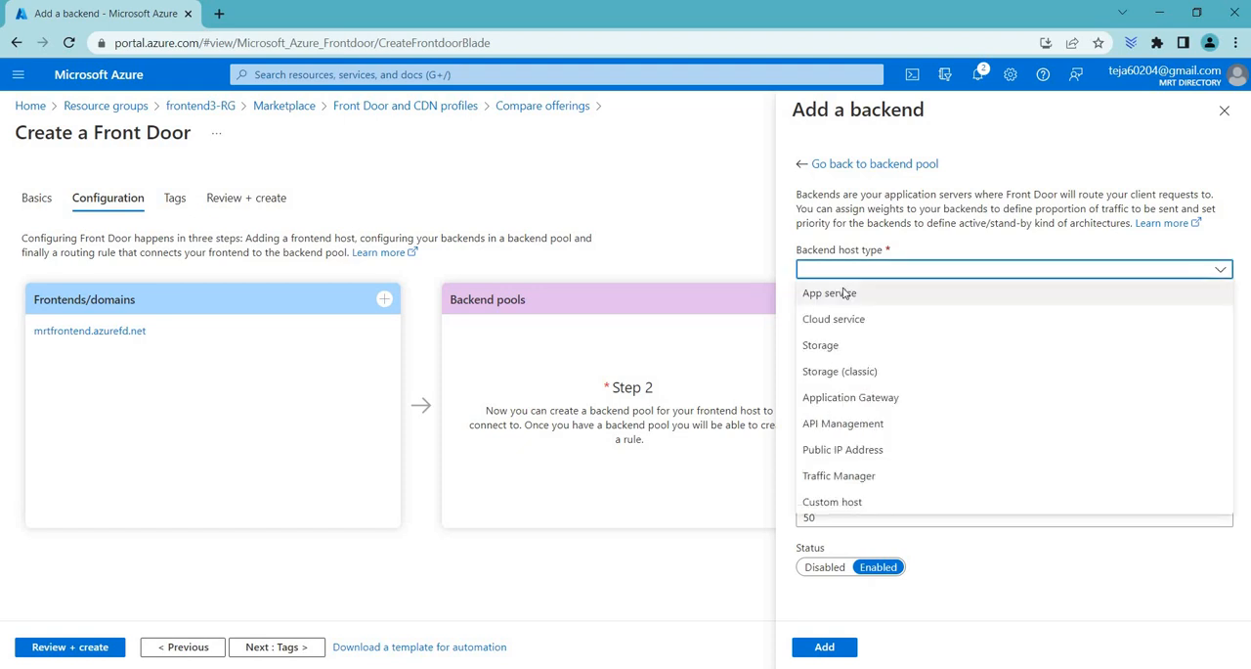
click(845, 293)
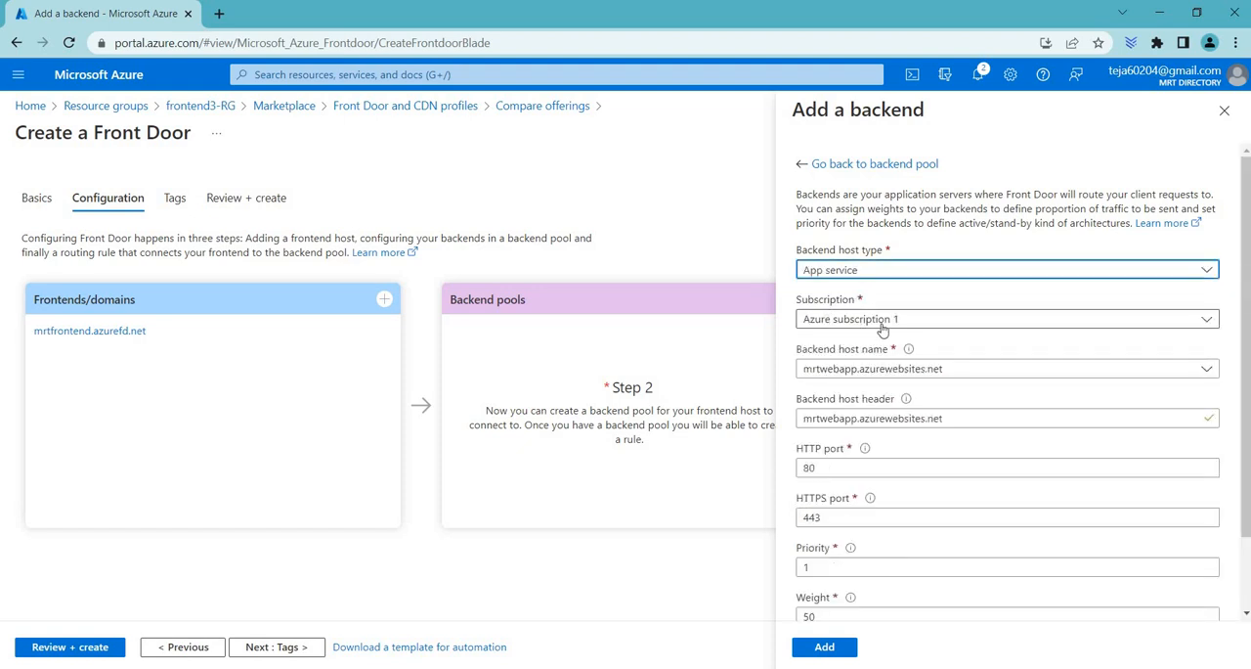
click(829, 375)
click(872, 424)
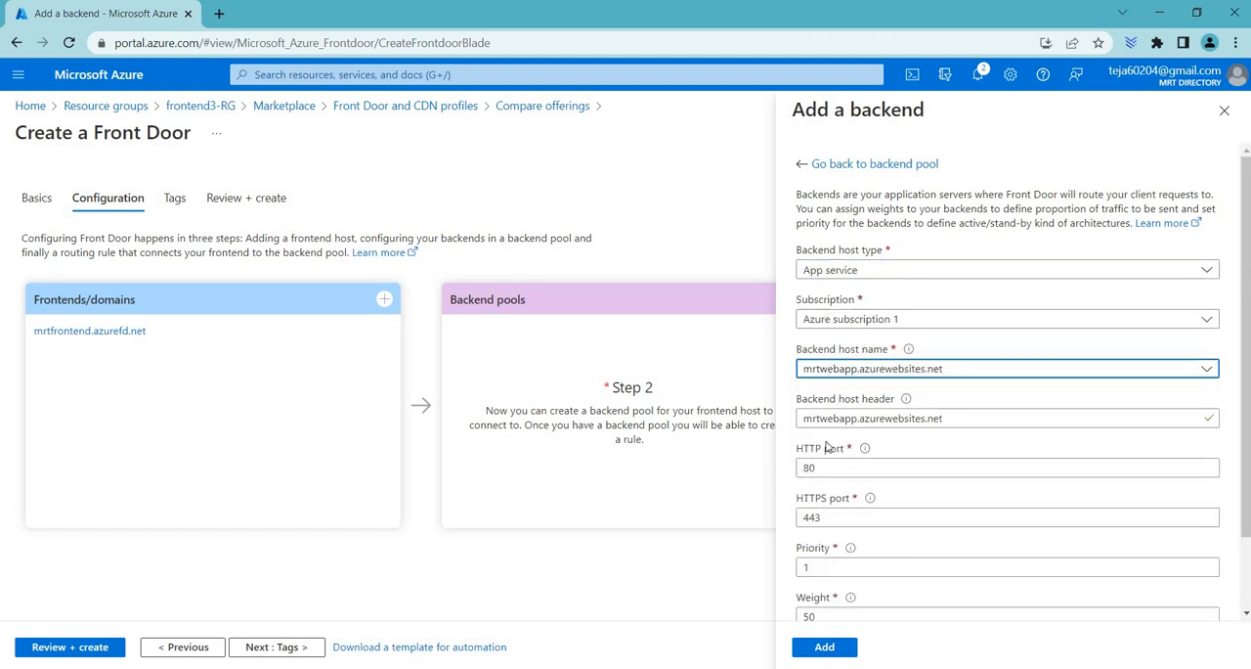
scroll(842, 650, down, 1)
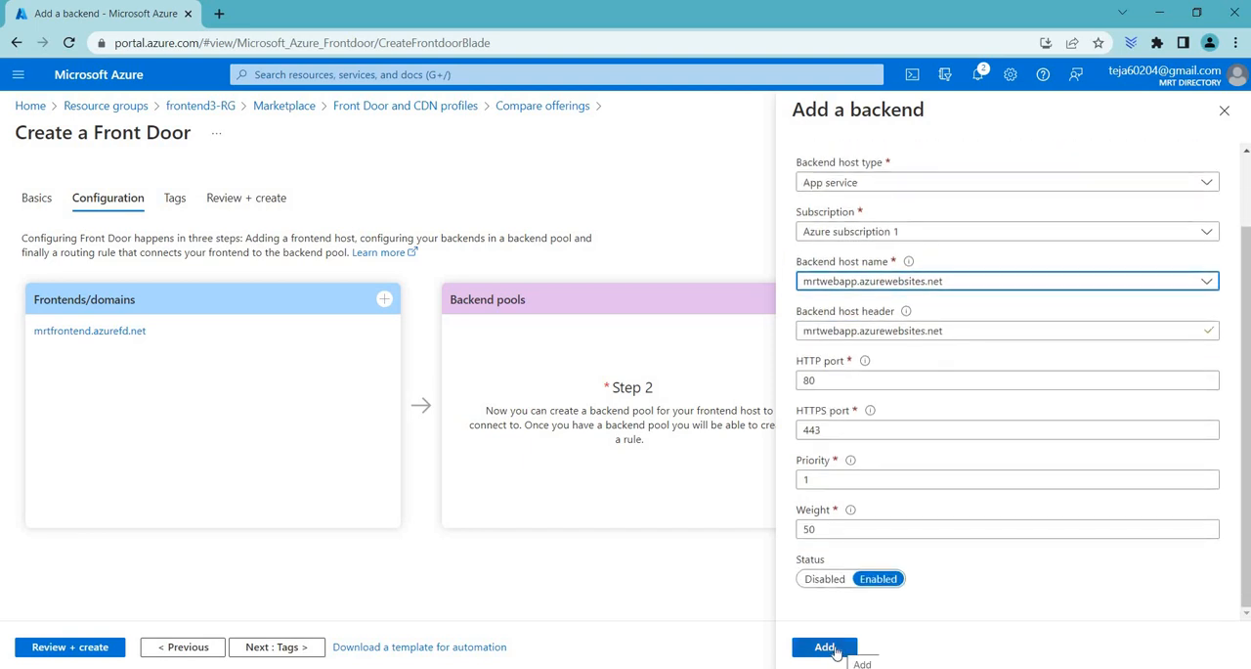
click(826, 648)
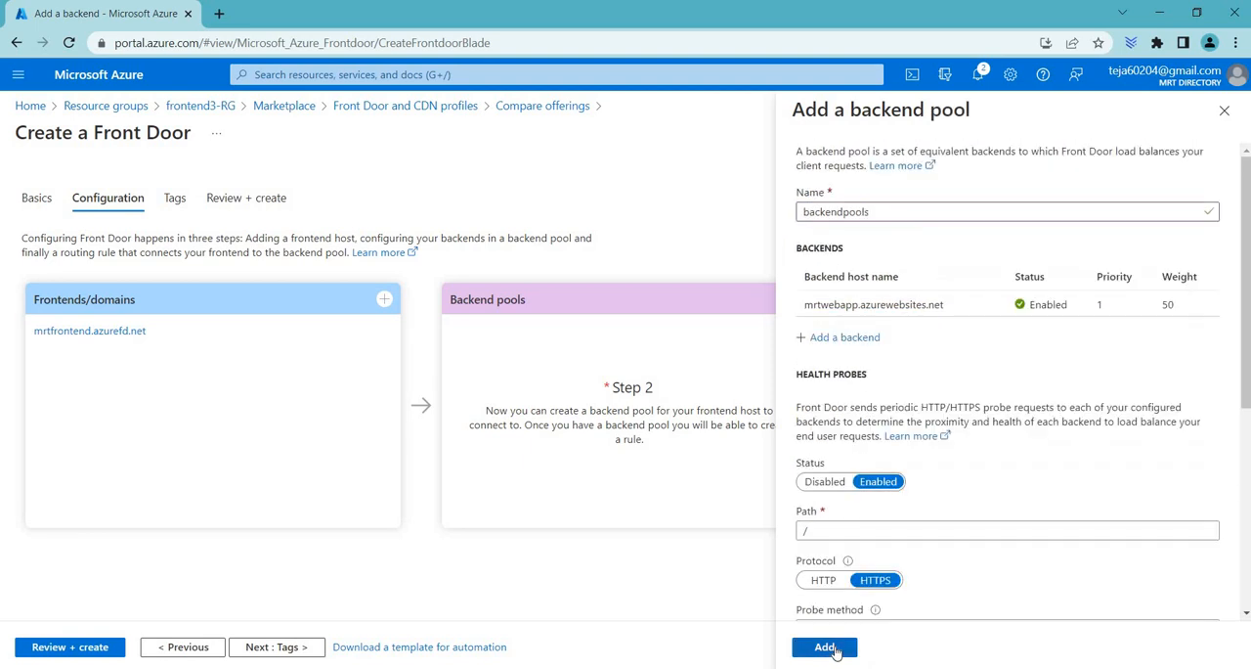
Step: Add a second App service backend, mrtwebapp2.azurewebsites.net, and add the pool with its default health probe and load balancing settings
click(835, 338)
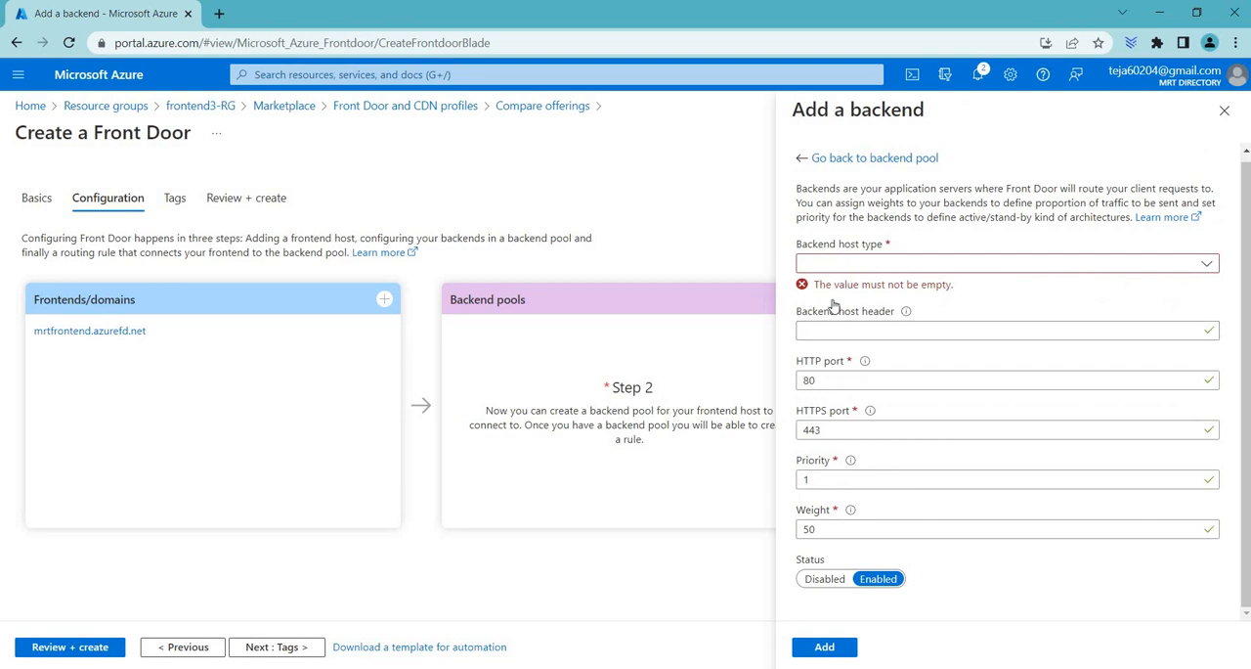
click(836, 263)
click(832, 282)
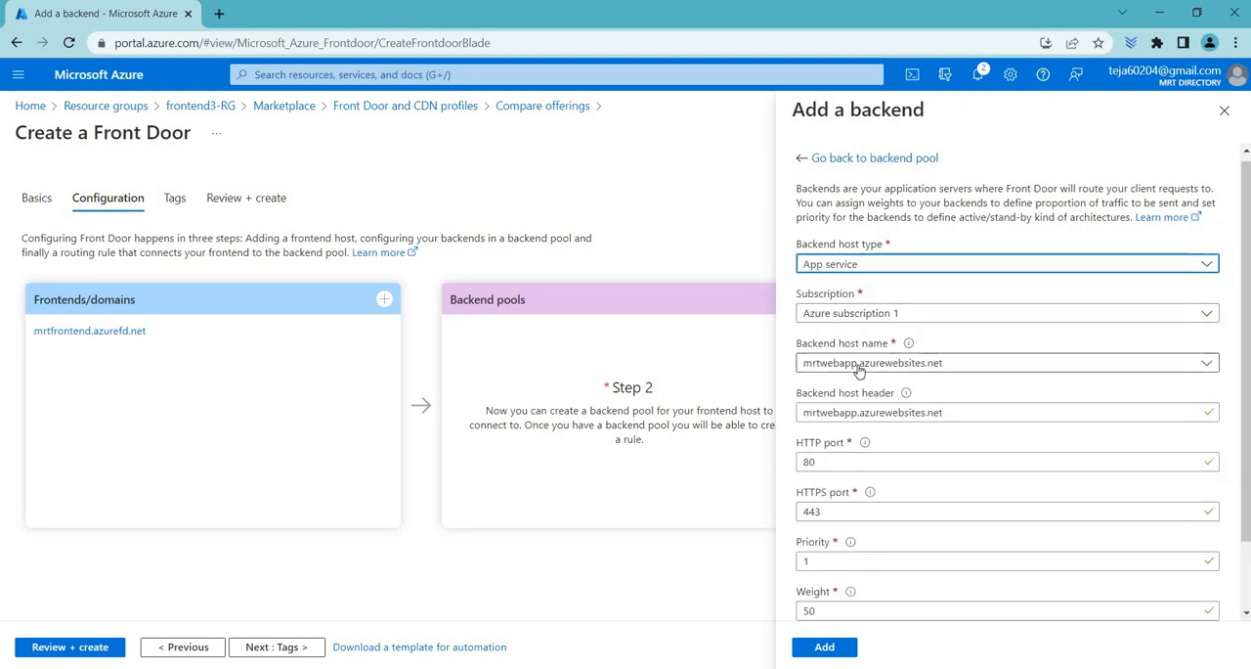
click(859, 366)
click(864, 441)
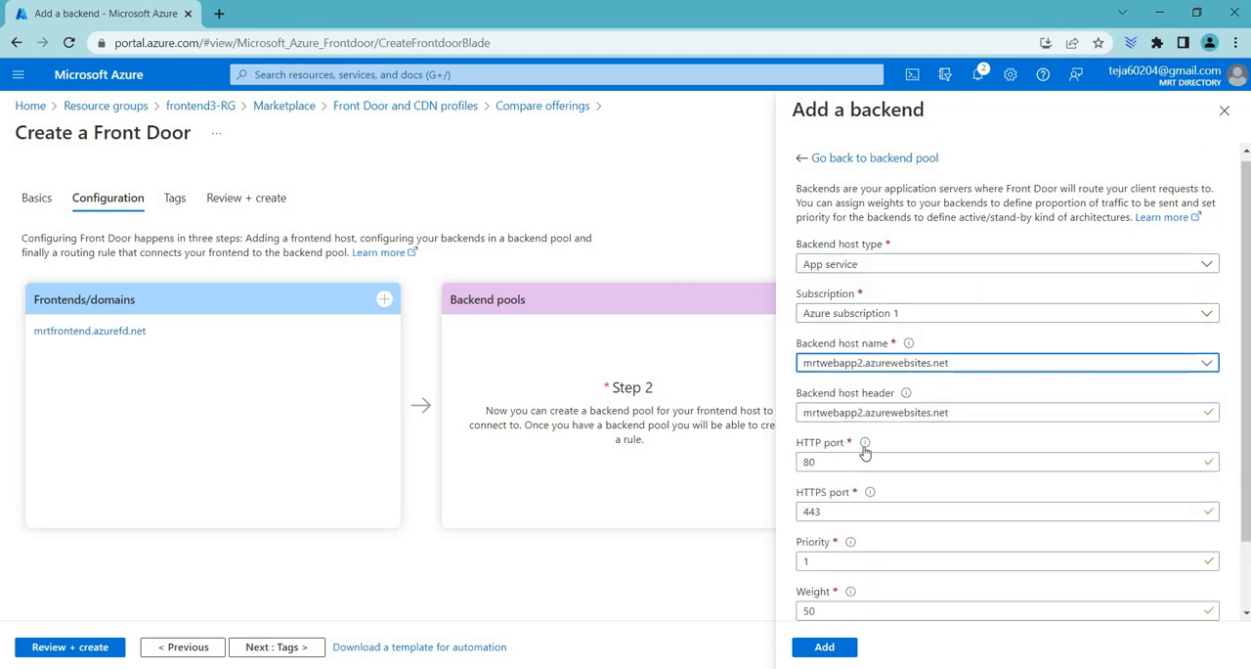
scroll(864, 470, down, 2)
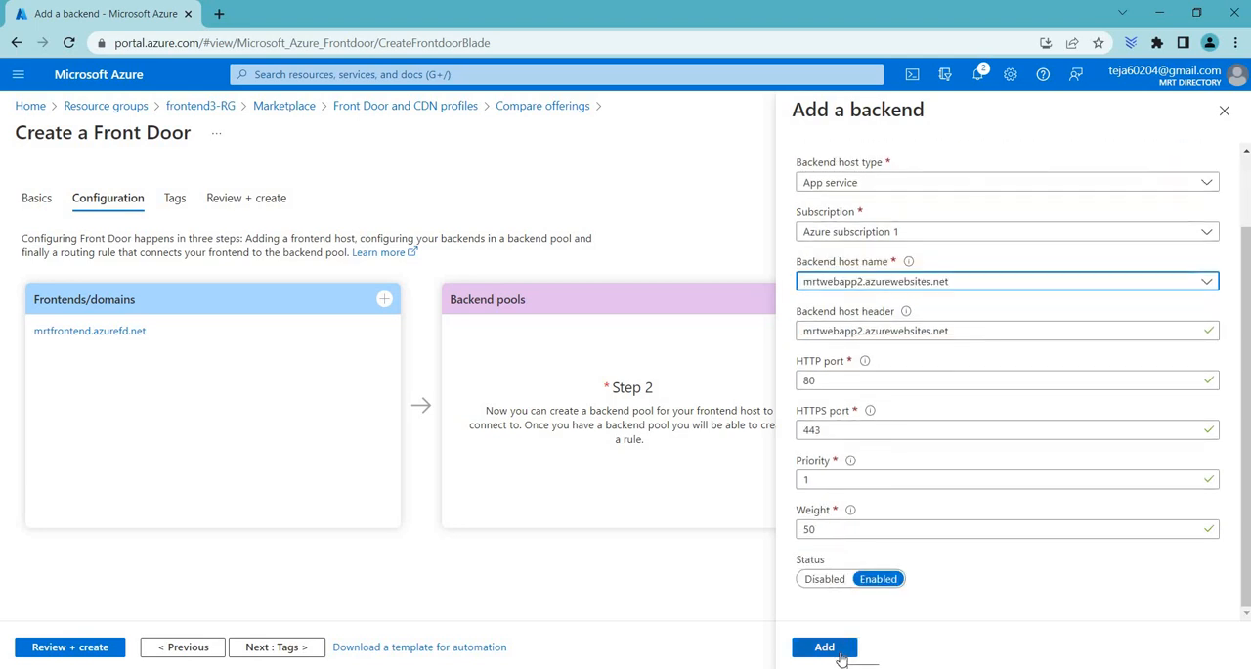
click(825, 647)
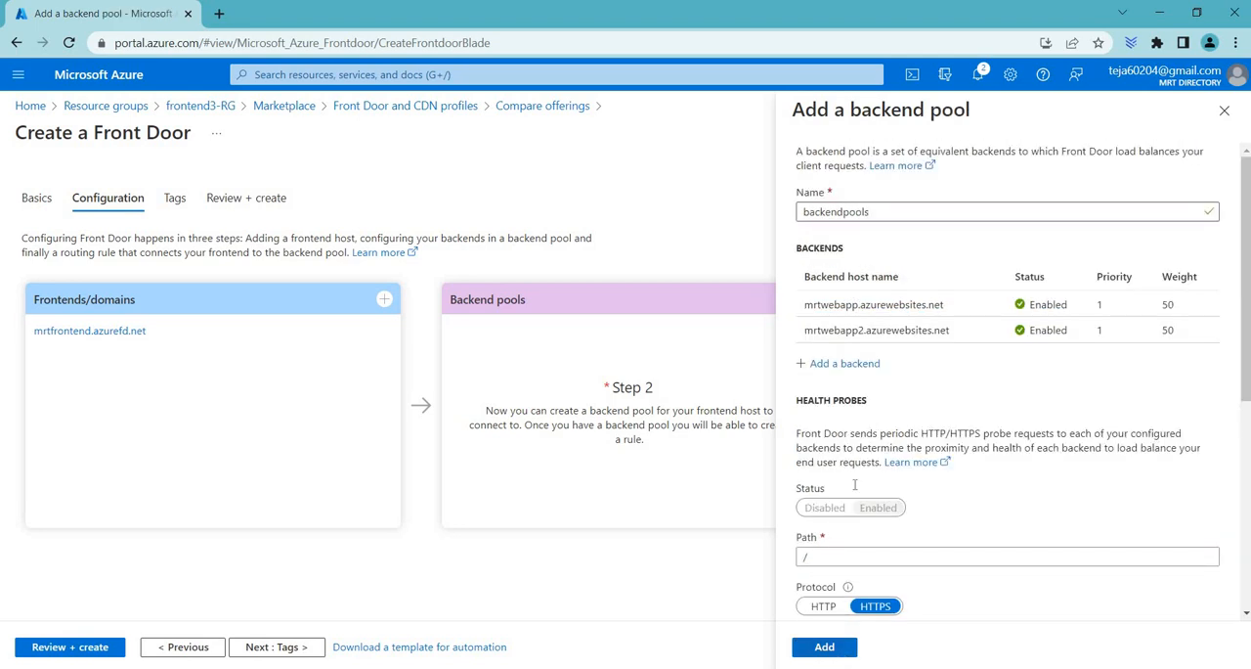
scroll(856, 479, down, 5)
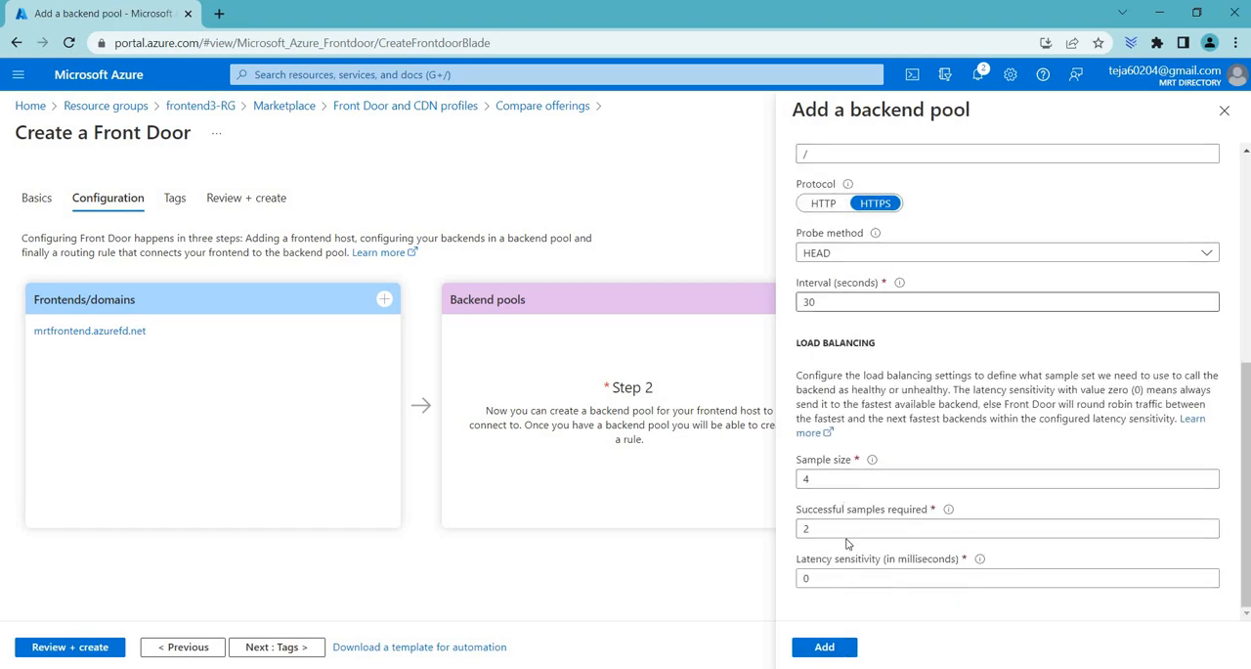
click(826, 647)
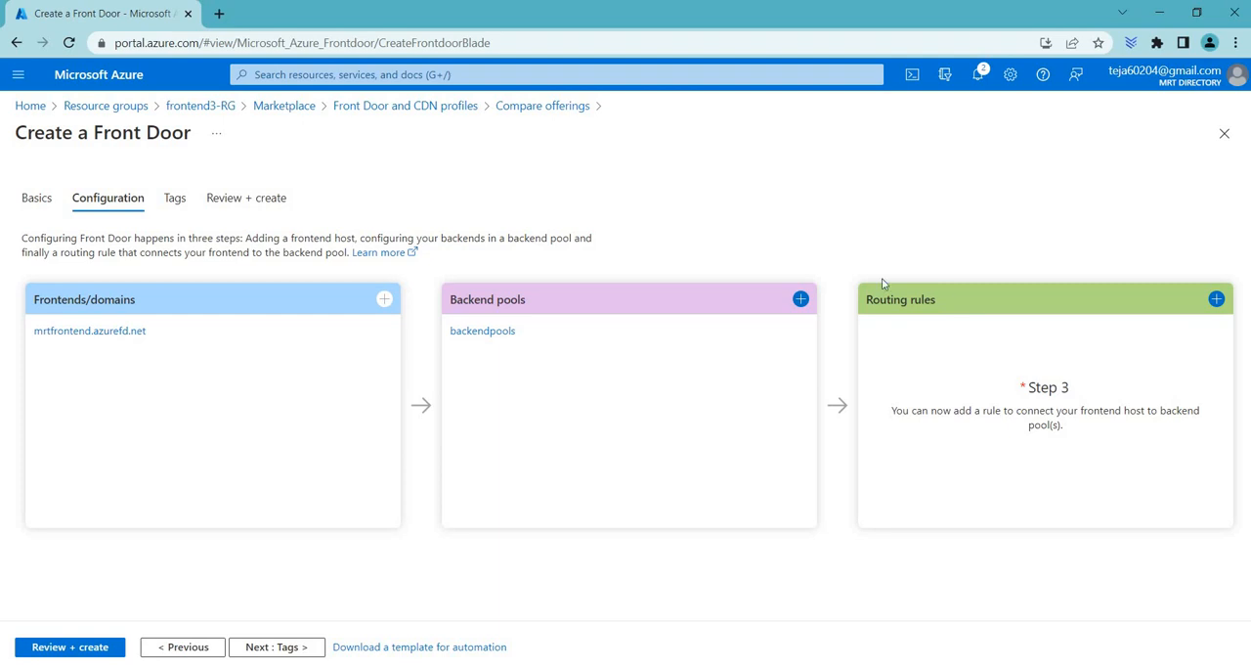
Step: Add a routing rule named route that forwards mrtfrontend.azurefd.net to backendpools, keeping the default protocol, pattern and caching options
click(1217, 300)
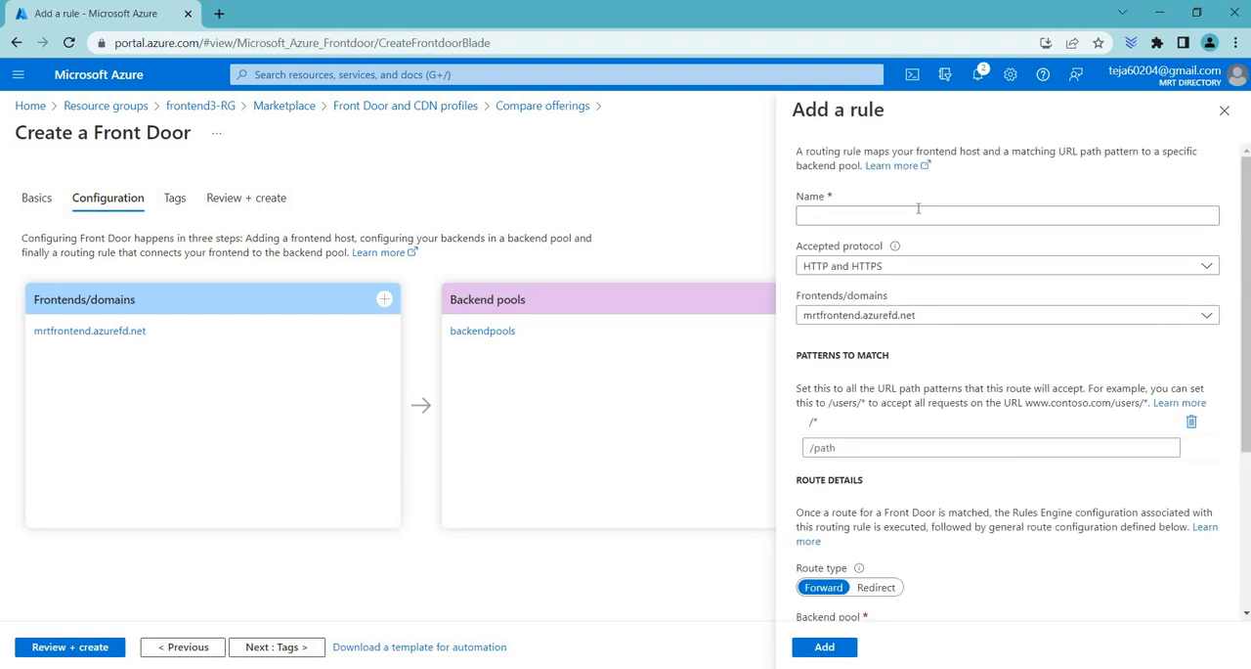
click(918, 208)
text(route)
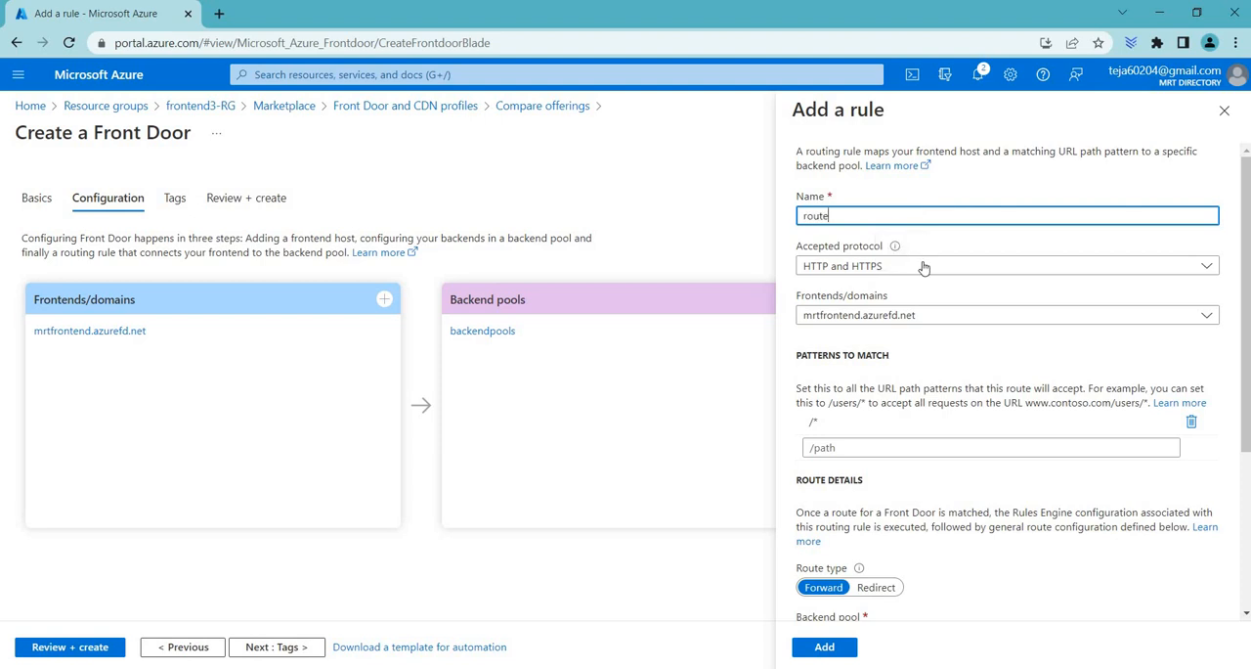
click(896, 321)
click(896, 319)
scroll(882, 319, down, 1)
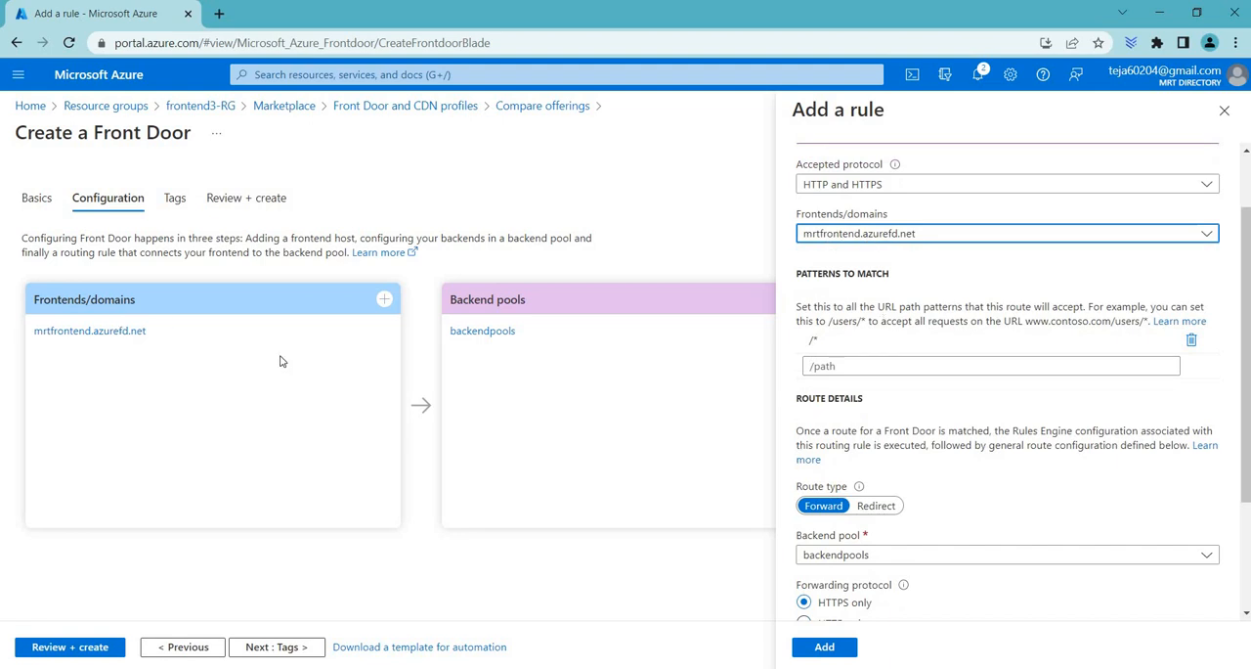
scroll(995, 437, down, 2)
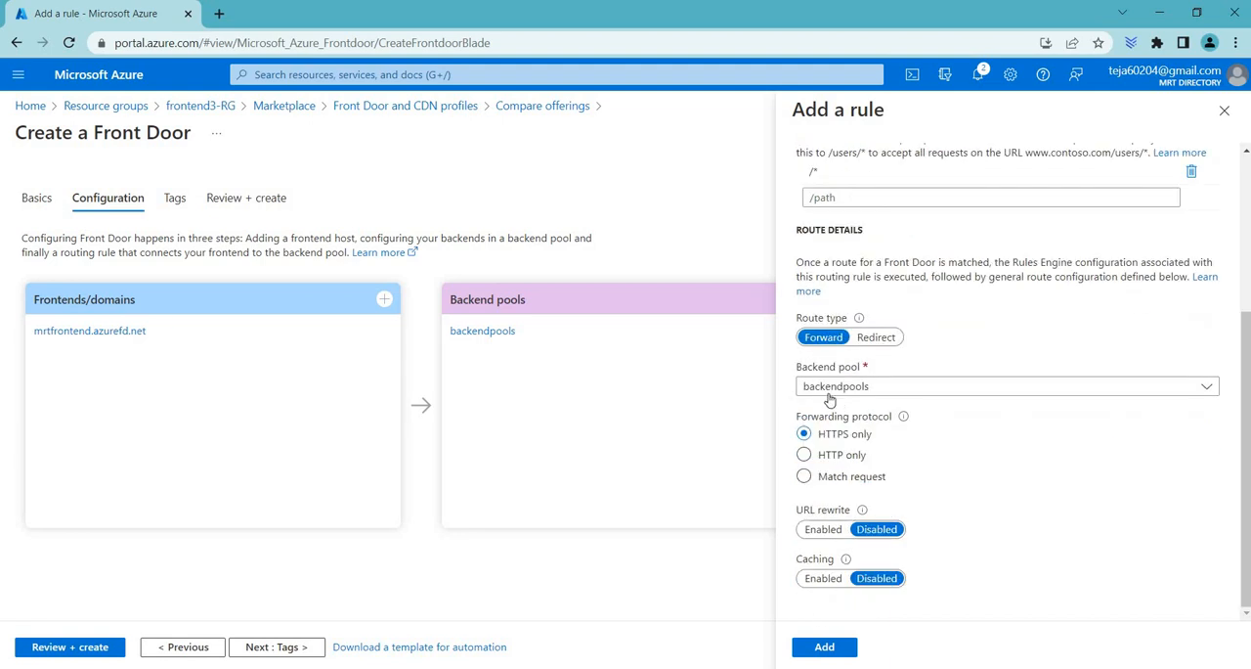
click(827, 391)
click(833, 408)
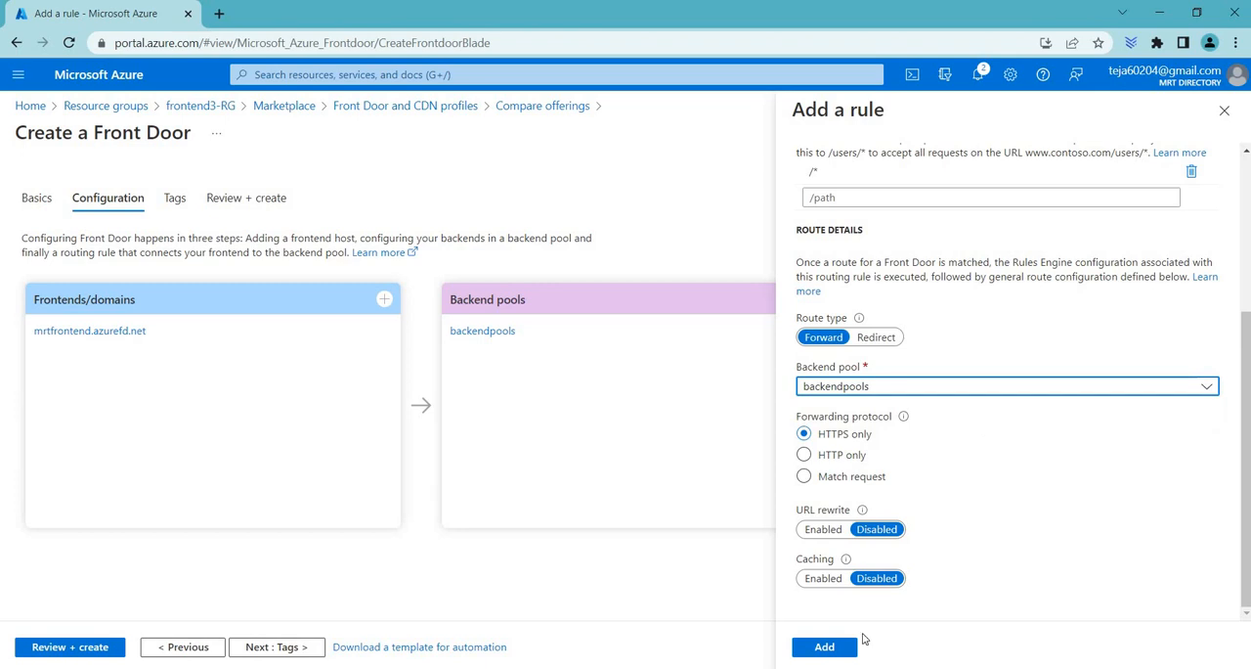
click(821, 648)
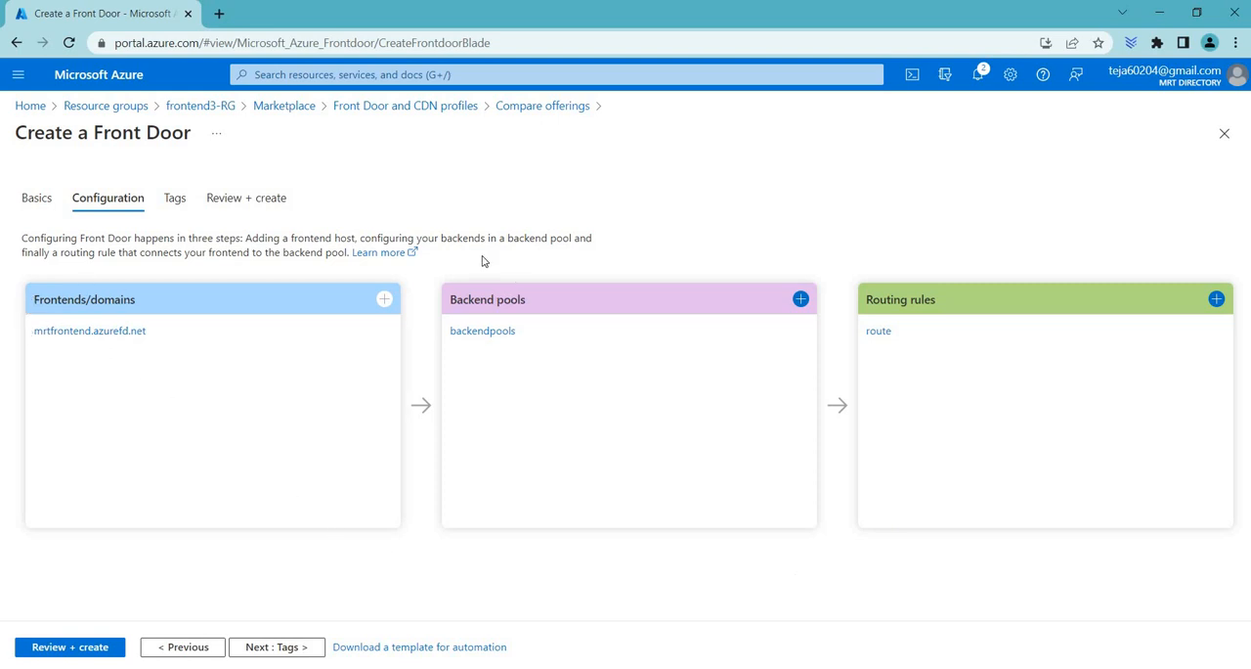
Step: Leave the Front Door creation form, open the existing mrtfrontdoor profile in frontend3-RG, and copy its frontend host URL
click(431, 110)
click(201, 106)
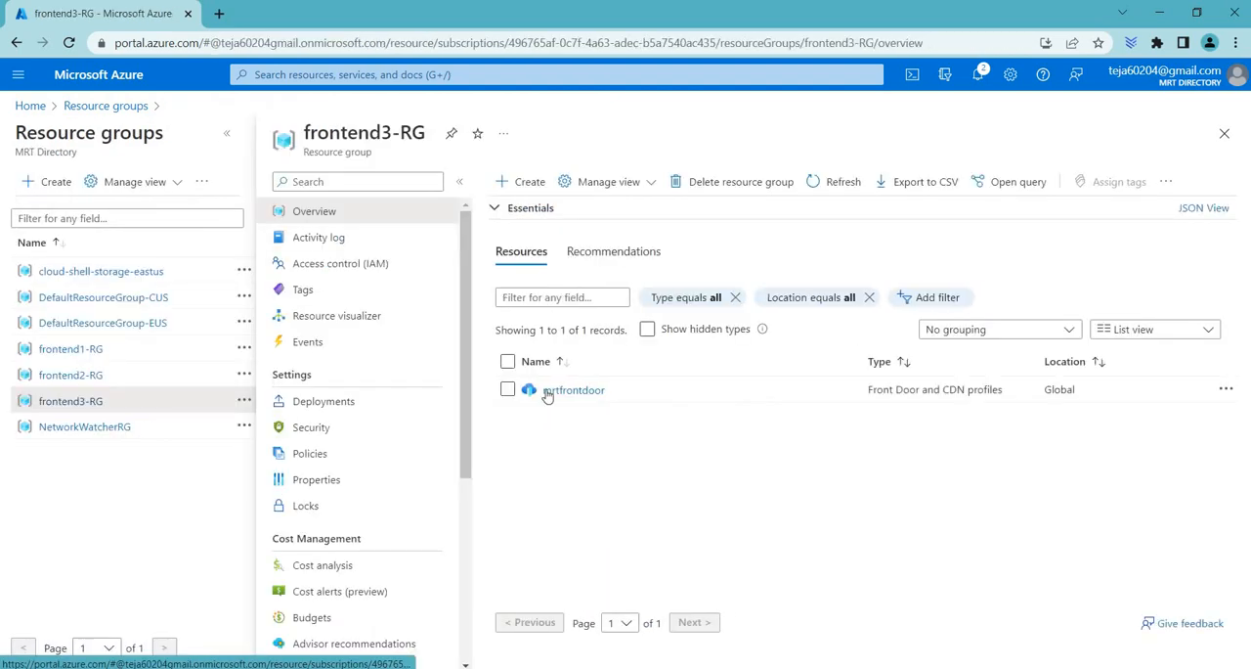
click(565, 392)
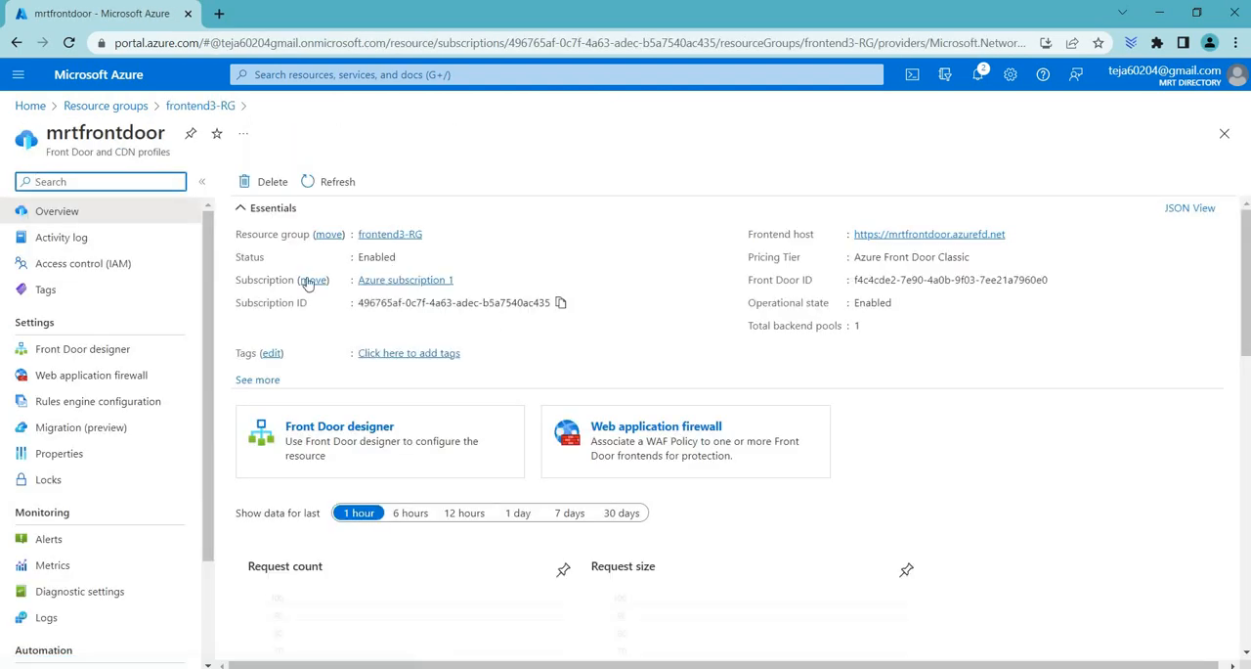
click(1018, 240)
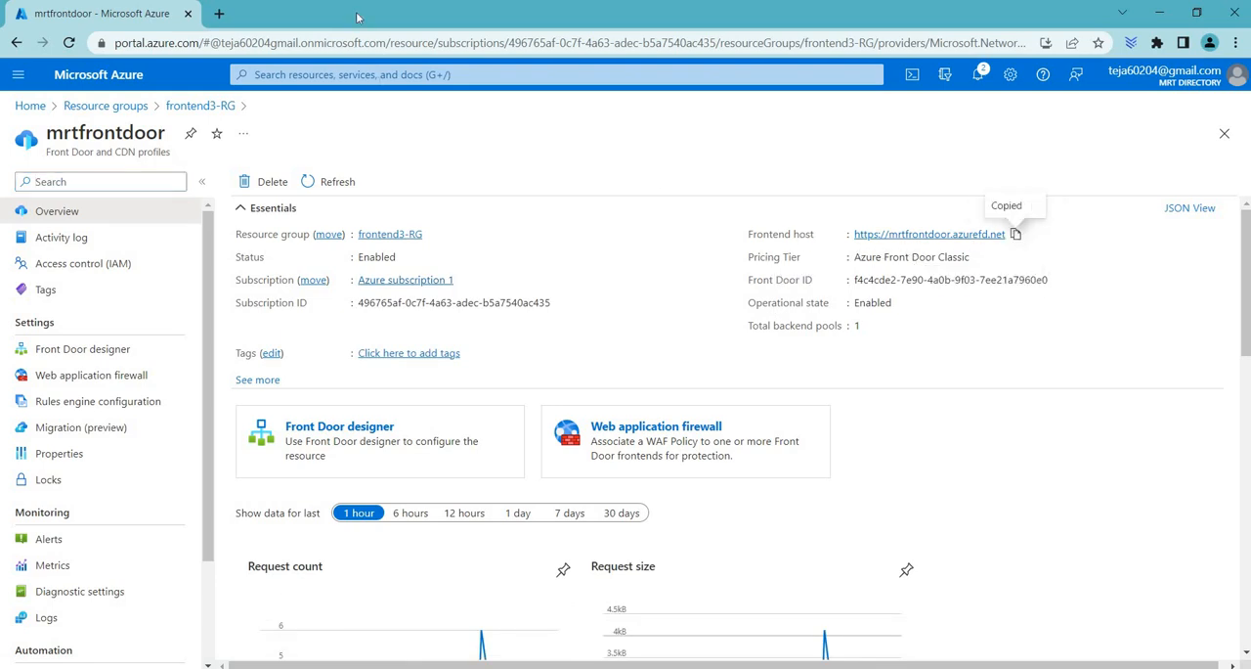
click(219, 23)
key(ctrl+v)
key(Return)
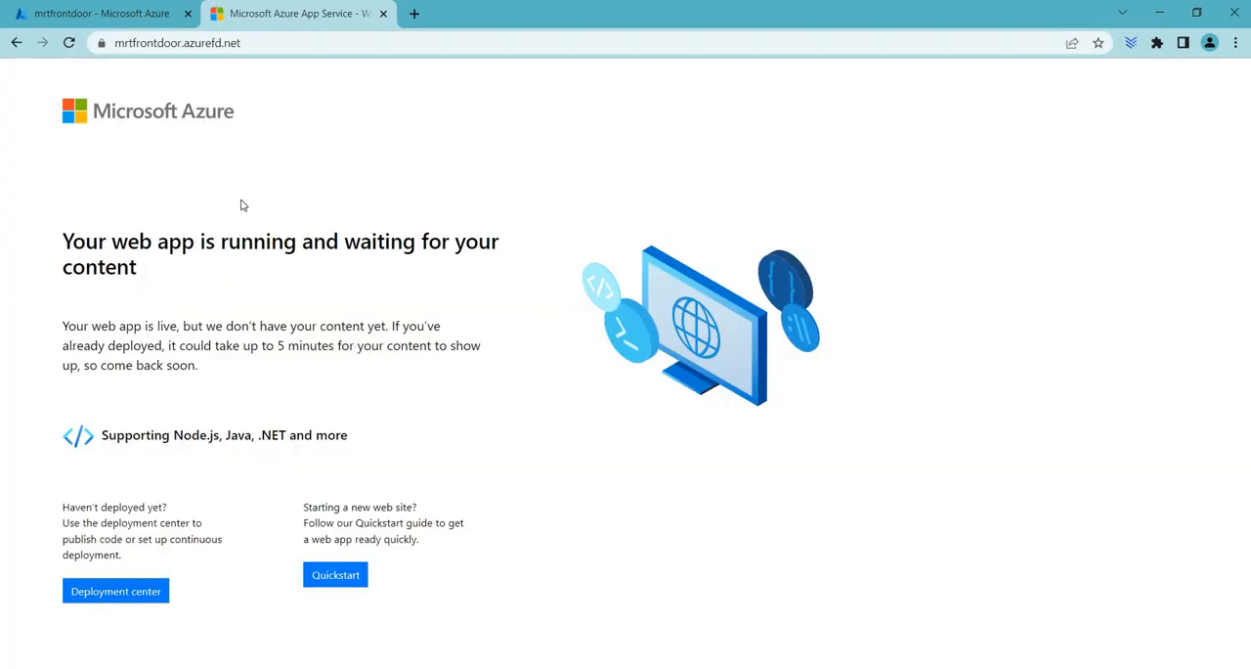
Step: Return to the Azure portal, search for webapp, and open the App Services list
click(109, 14)
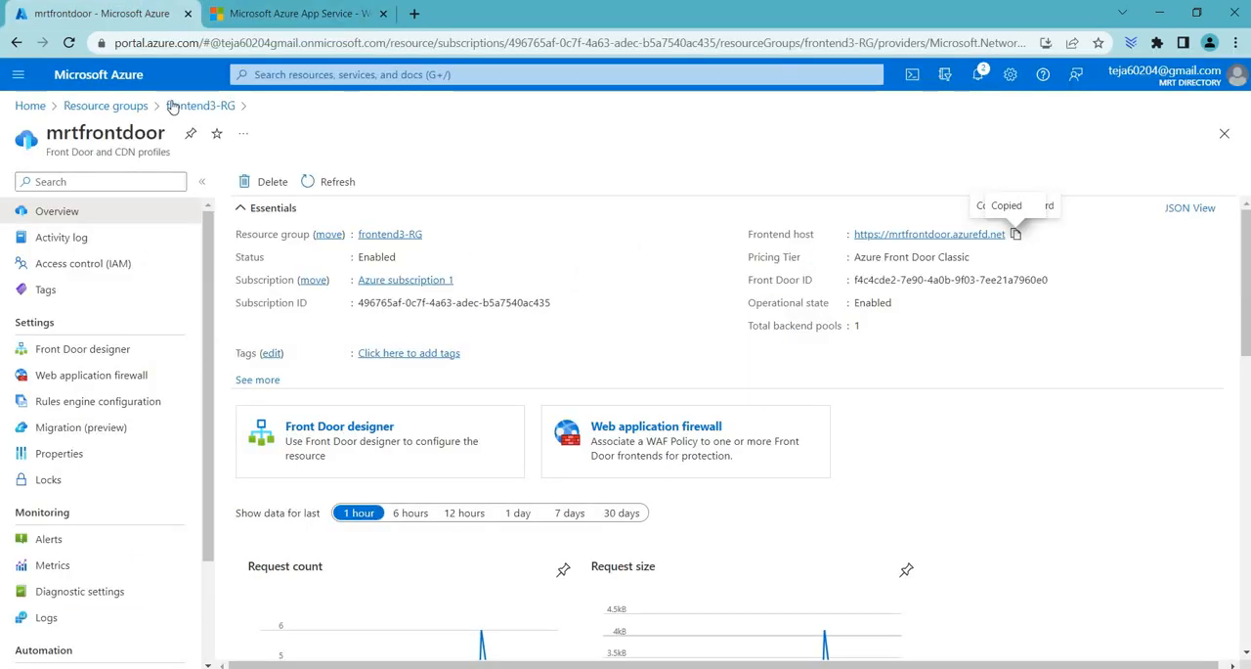
click(98, 106)
click(426, 76)
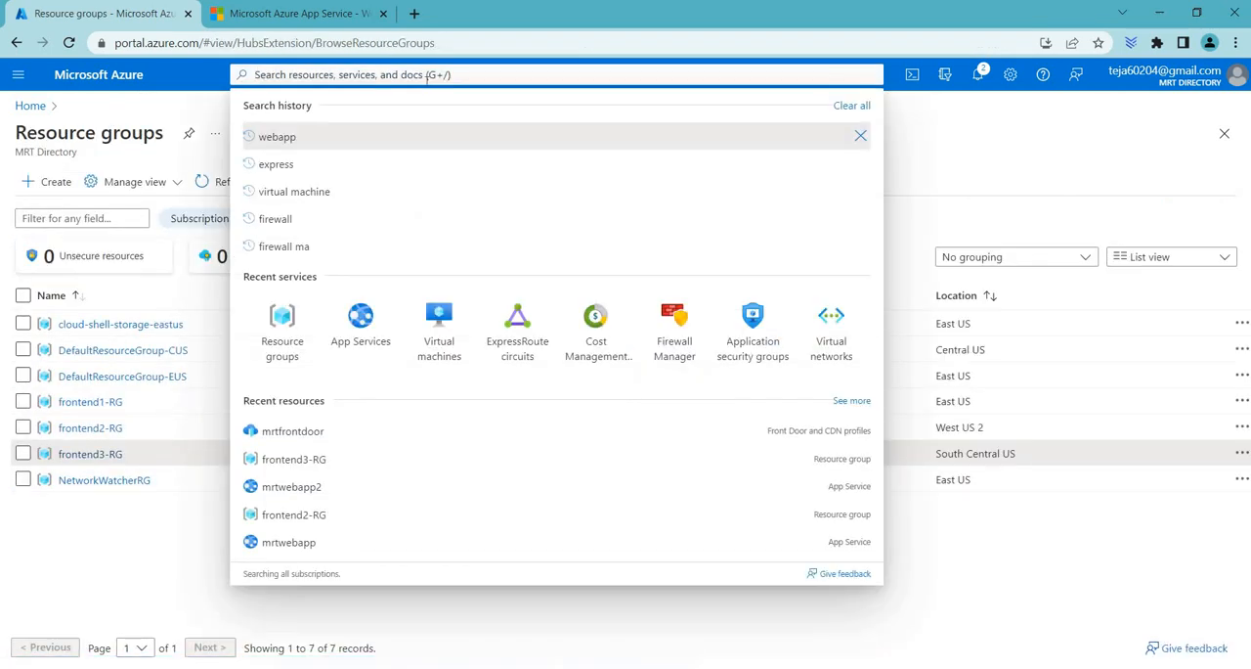
text(webapp)
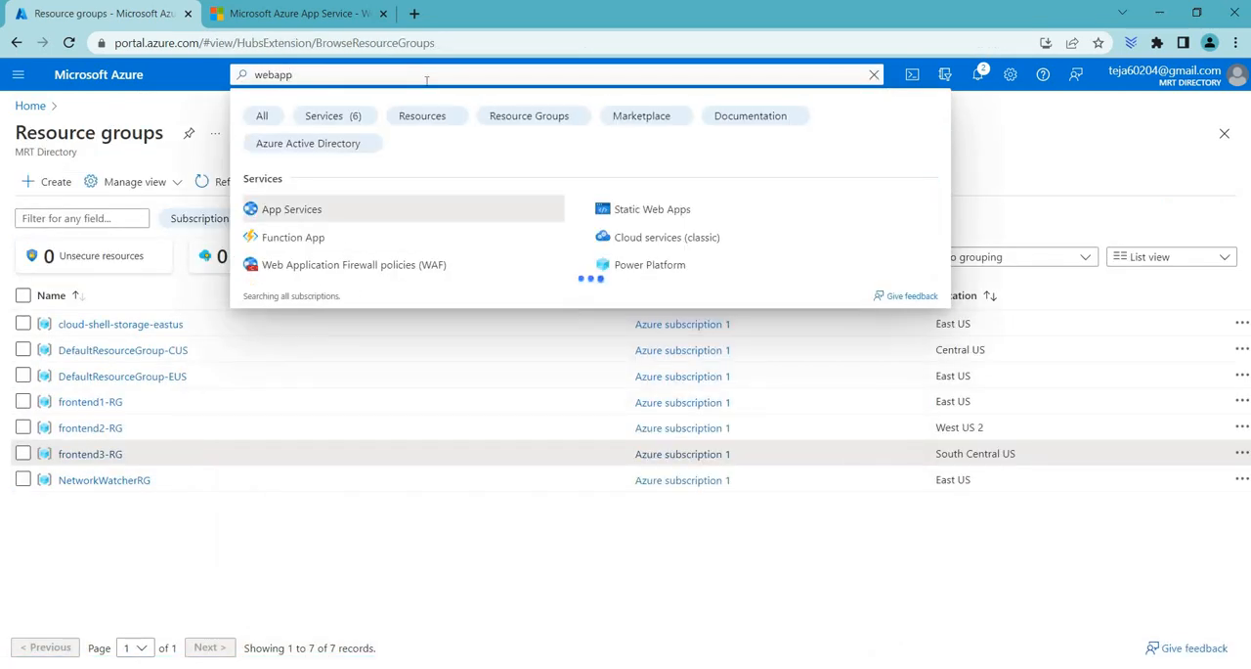
key(Return)
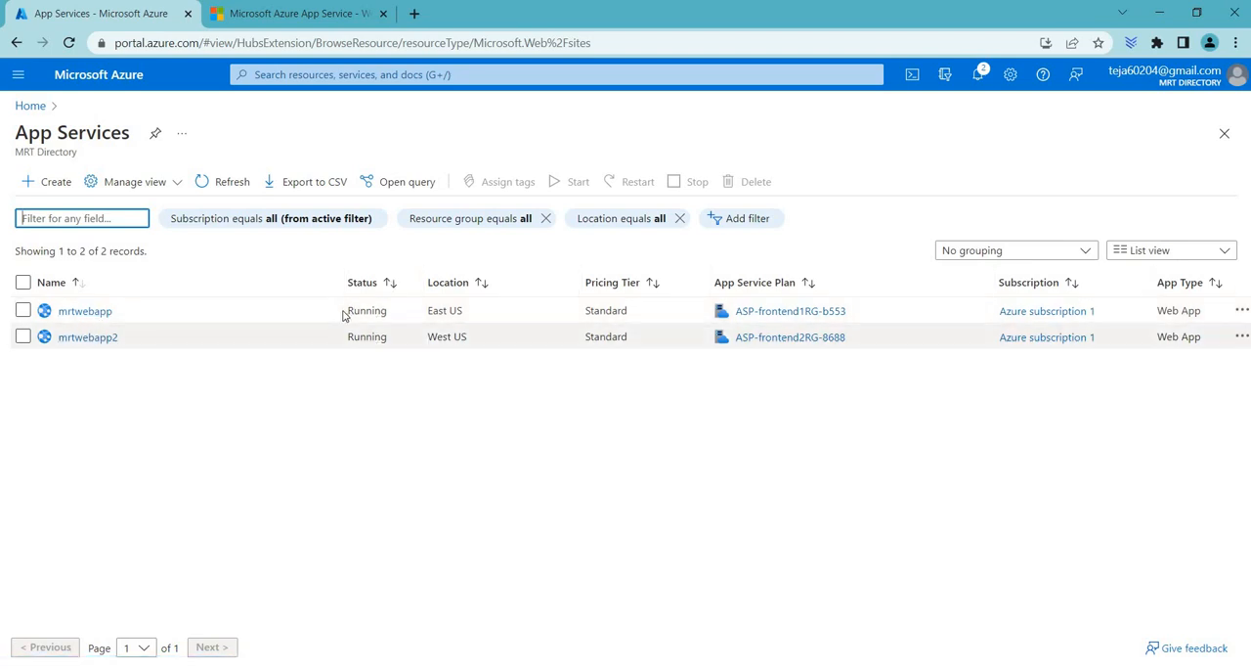
Step: Stop the mrtwebapp app service in East US and accept the confirmation
click(23, 310)
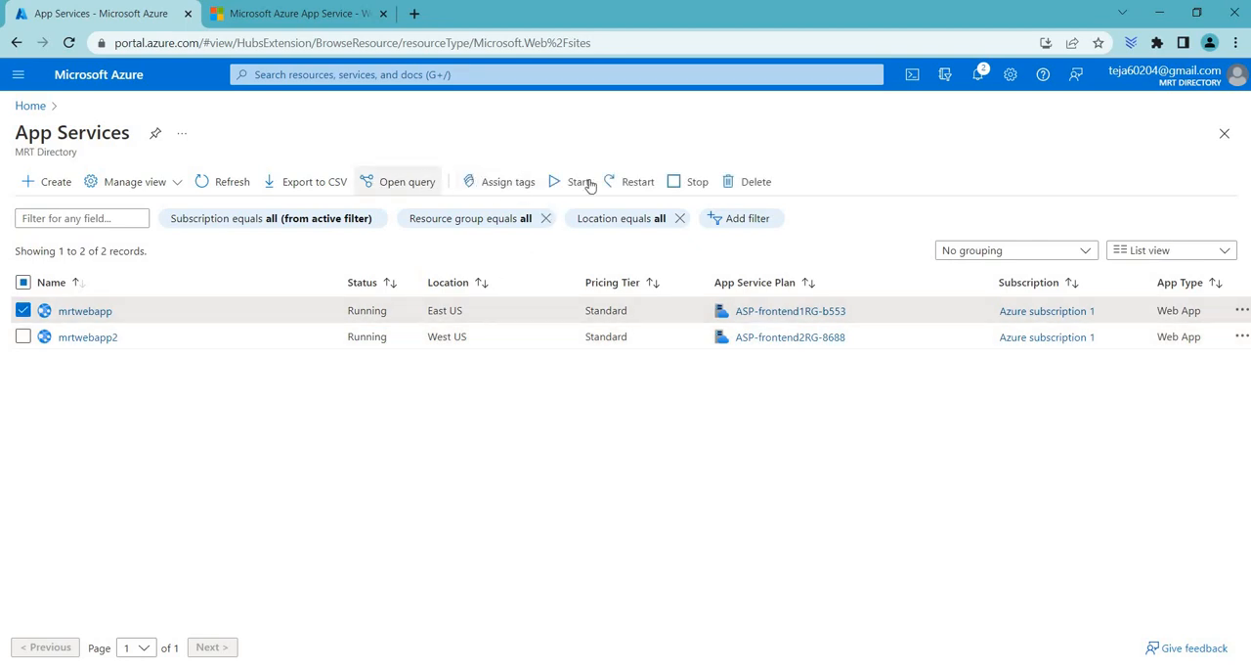
click(682, 185)
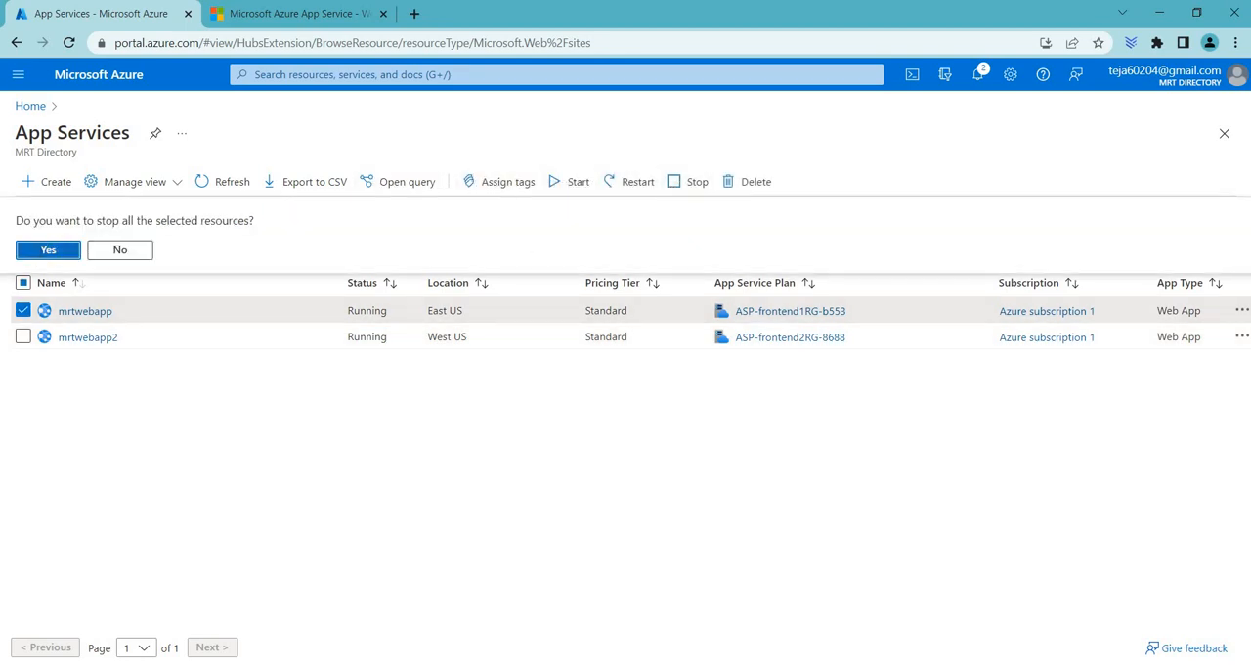
click(40, 251)
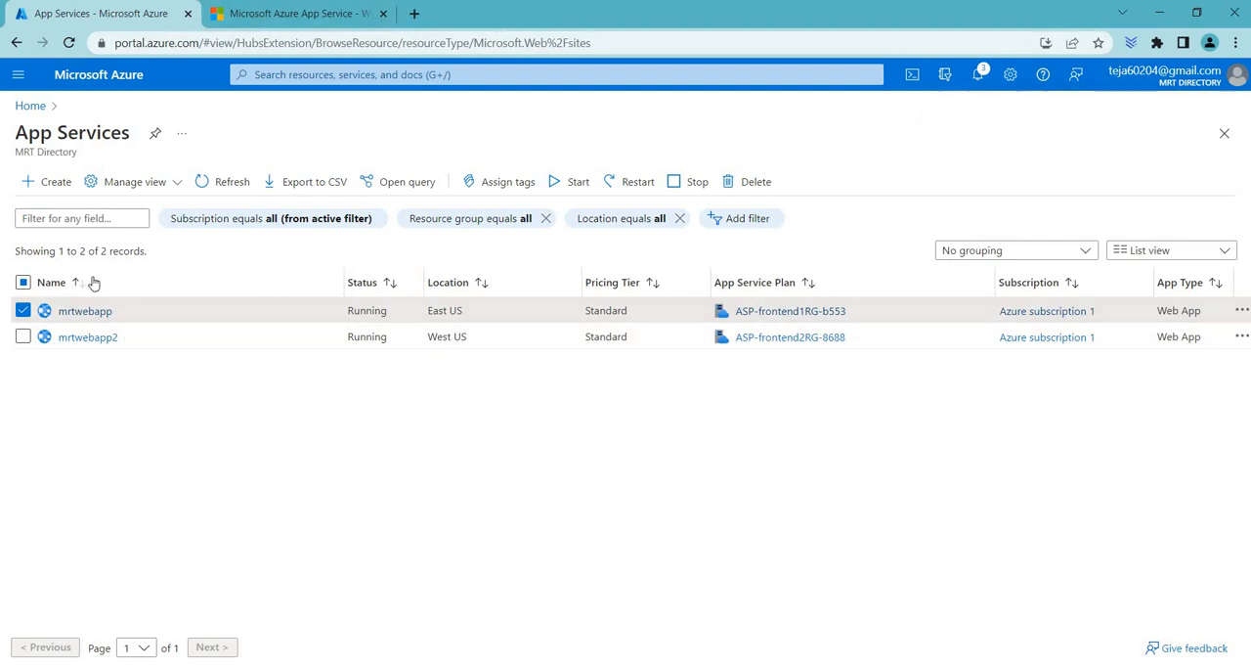
Step: Check the notifications for the stop command and refresh the App Services list to examine mrtwebapp's status
click(349, 14)
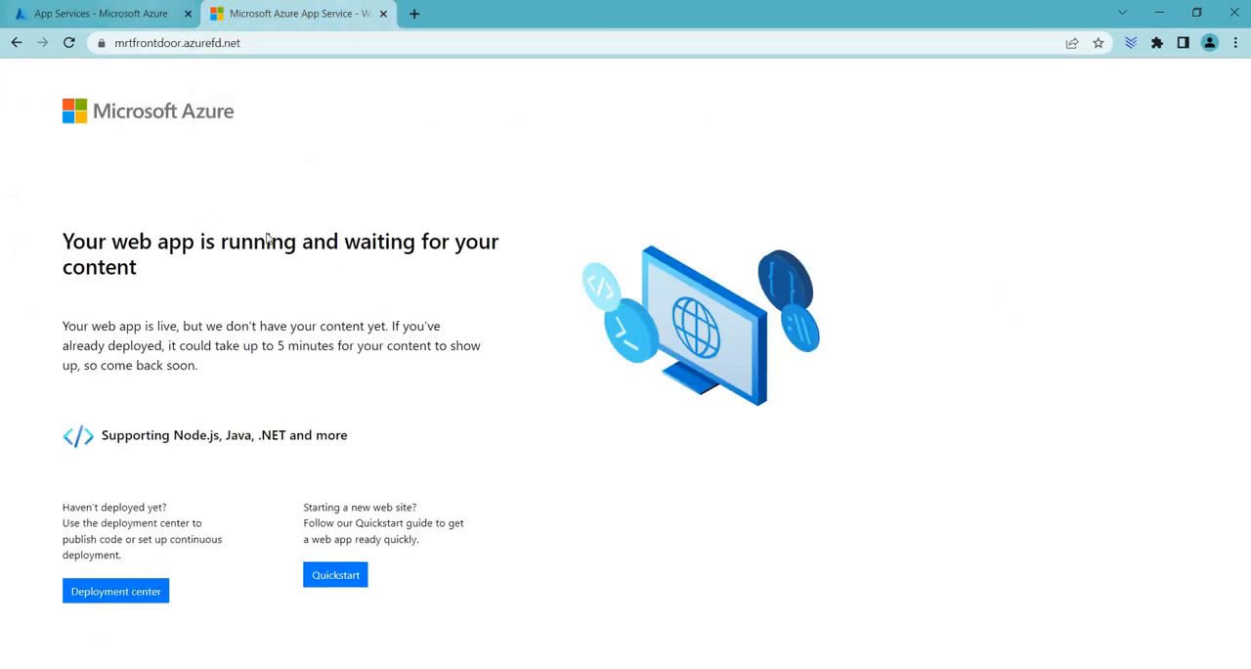
click(125, 9)
click(215, 186)
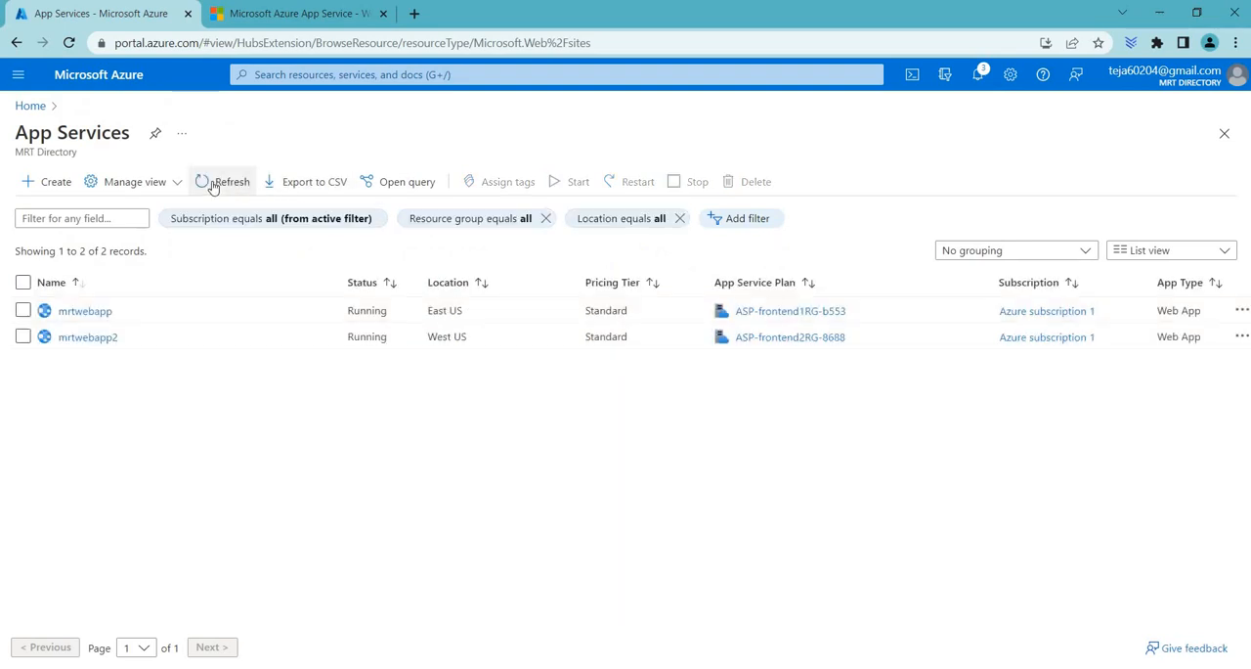
click(975, 76)
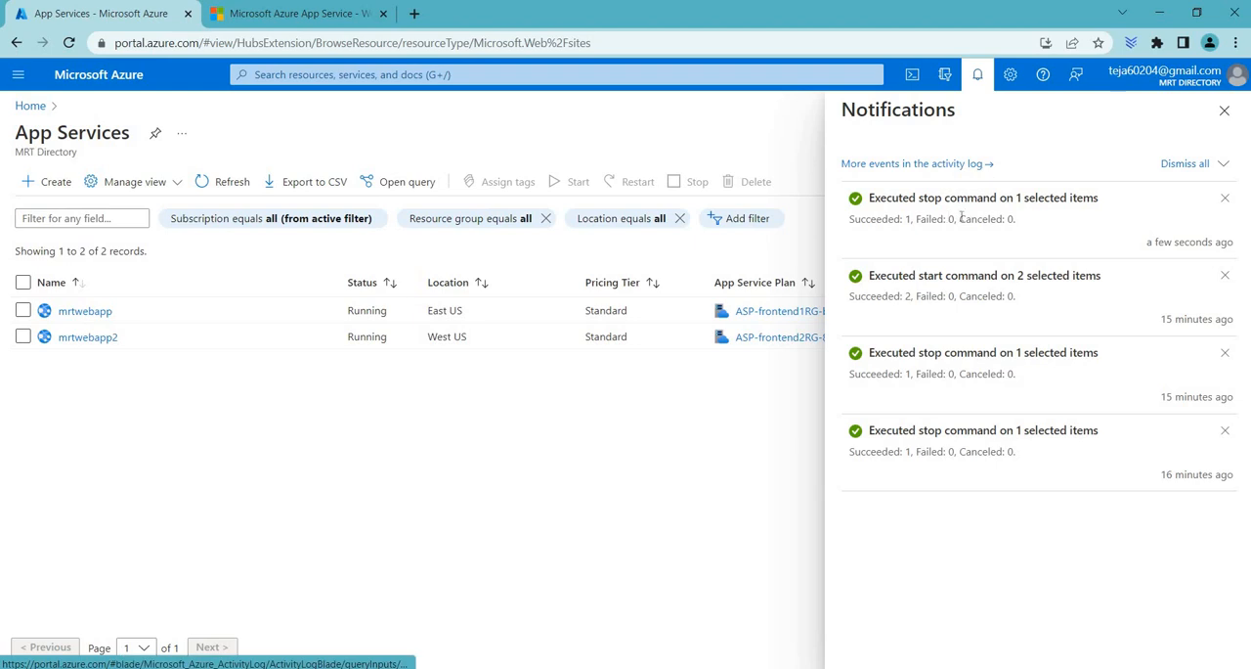
click(1225, 111)
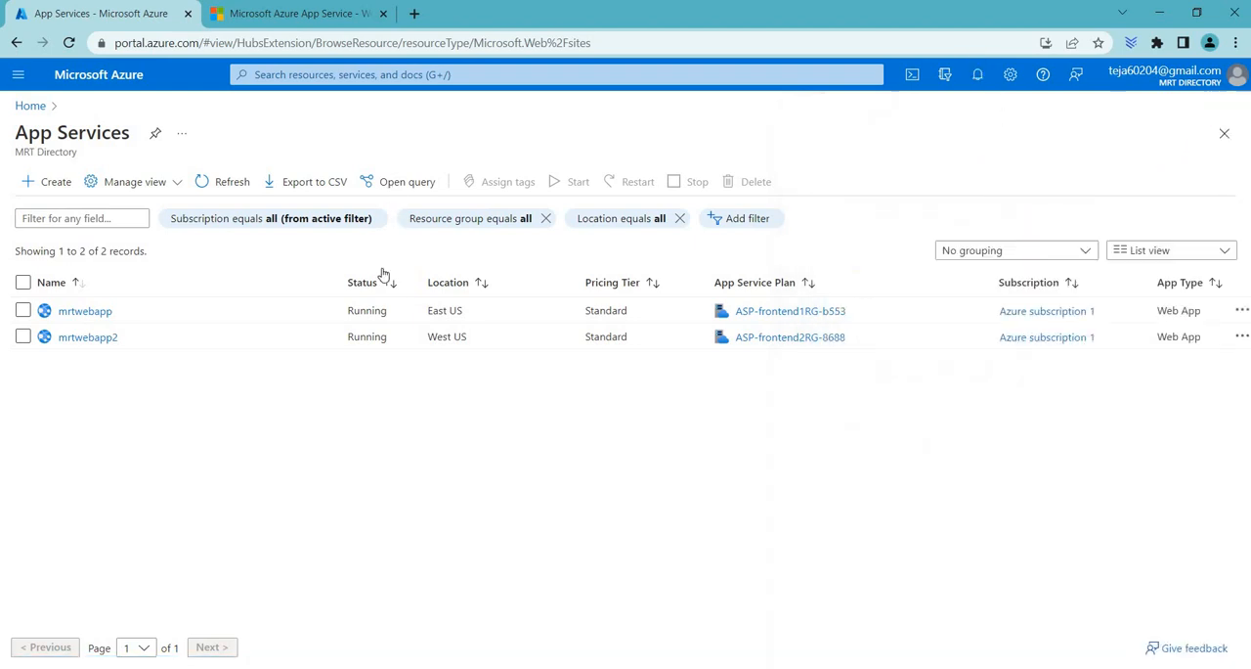
drag(349, 311, 387, 311)
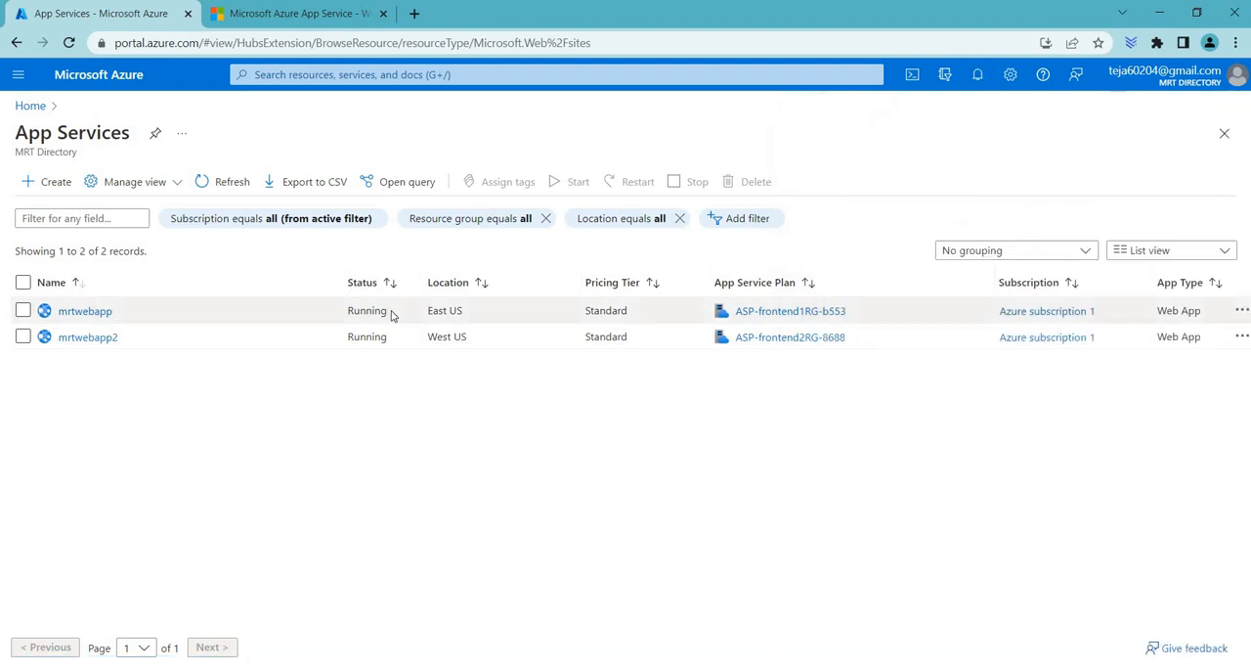
click(235, 183)
double_click(387, 311)
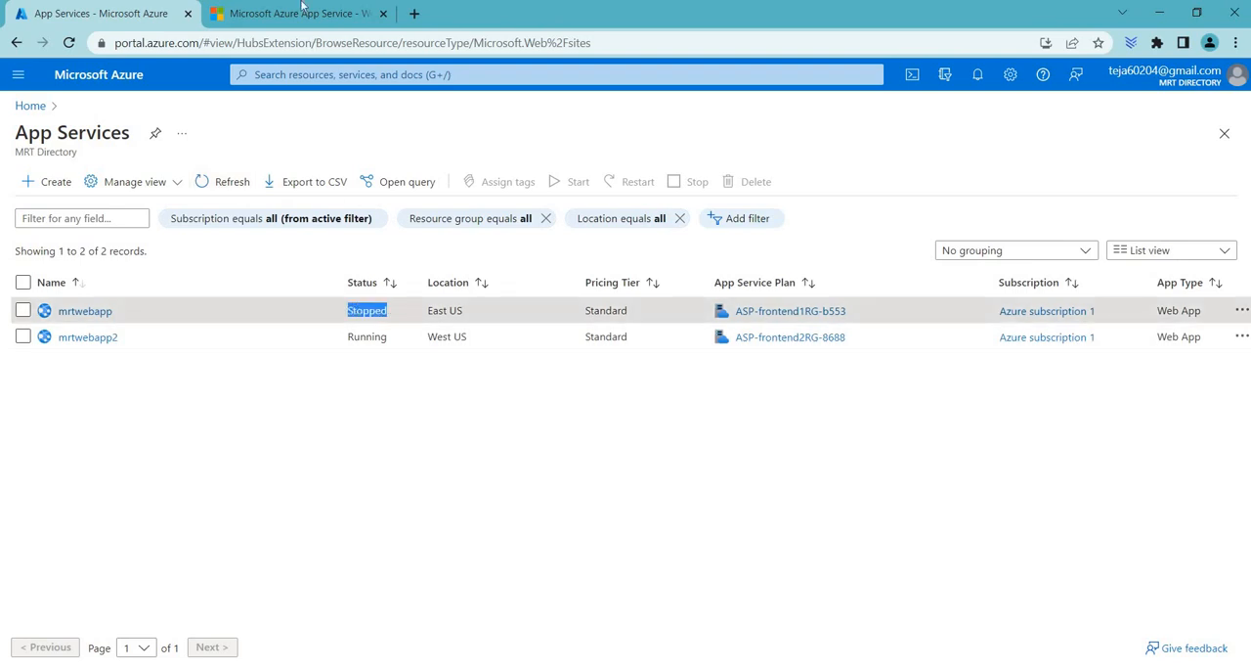
Step: Reload the mrtfrontdoor.azurefd.net page and examine how it responds with mrtwebapp stopped
click(293, 13)
click(76, 47)
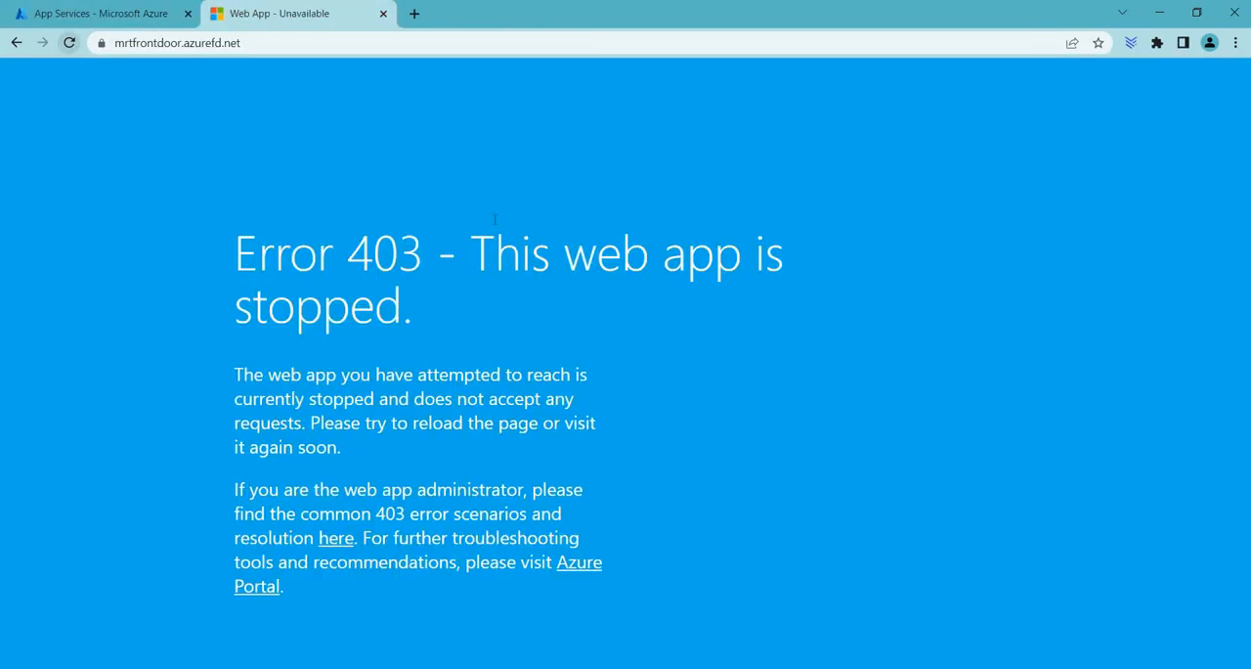
drag(335, 252, 420, 318)
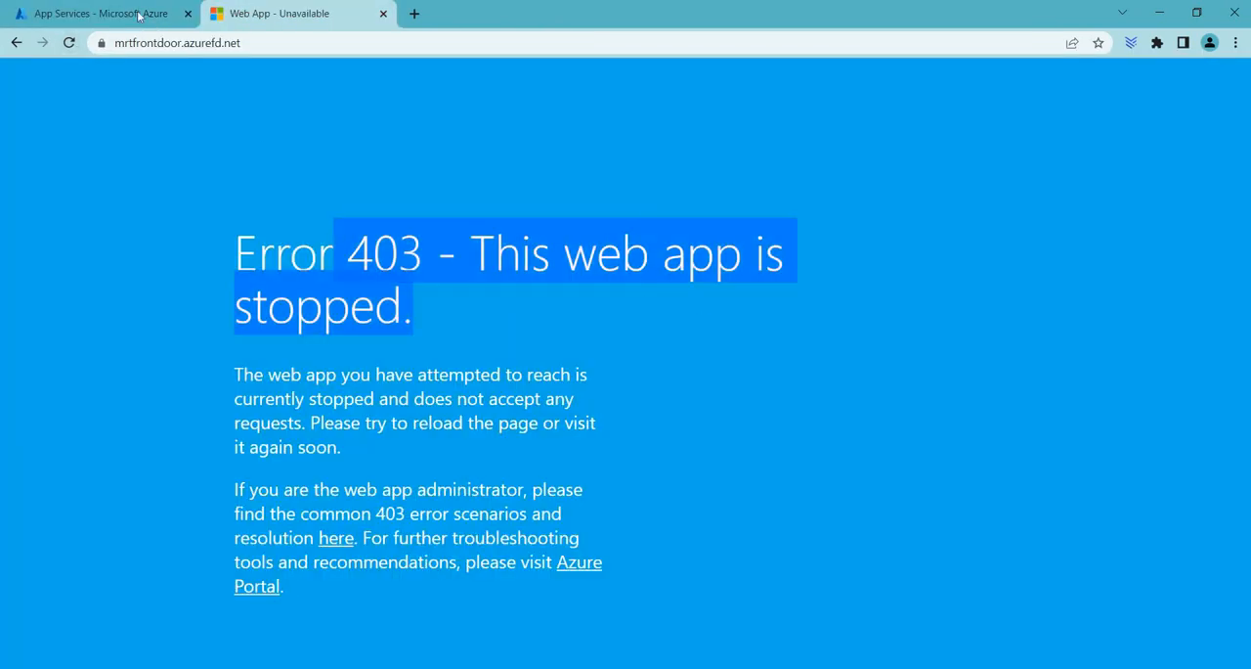
Step: Compare the app statuses in the portal with the mrtfrontdoor.azurefd.net page, and reload that page several times to check for failover
click(100, 13)
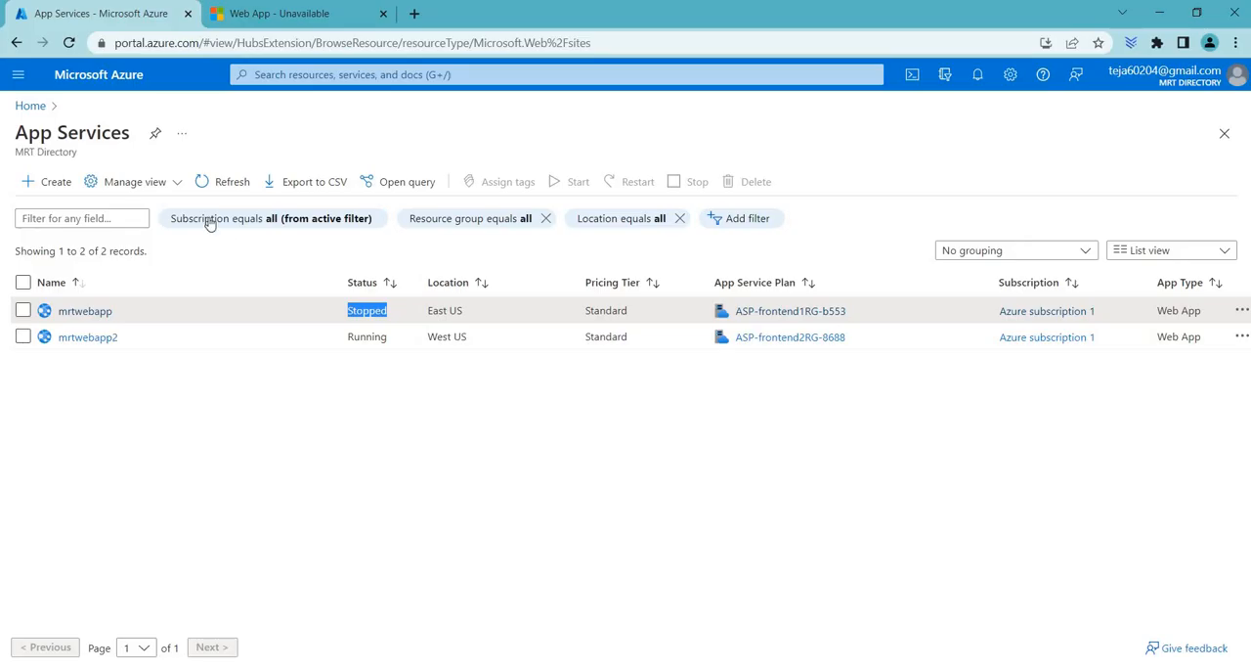
click(244, 13)
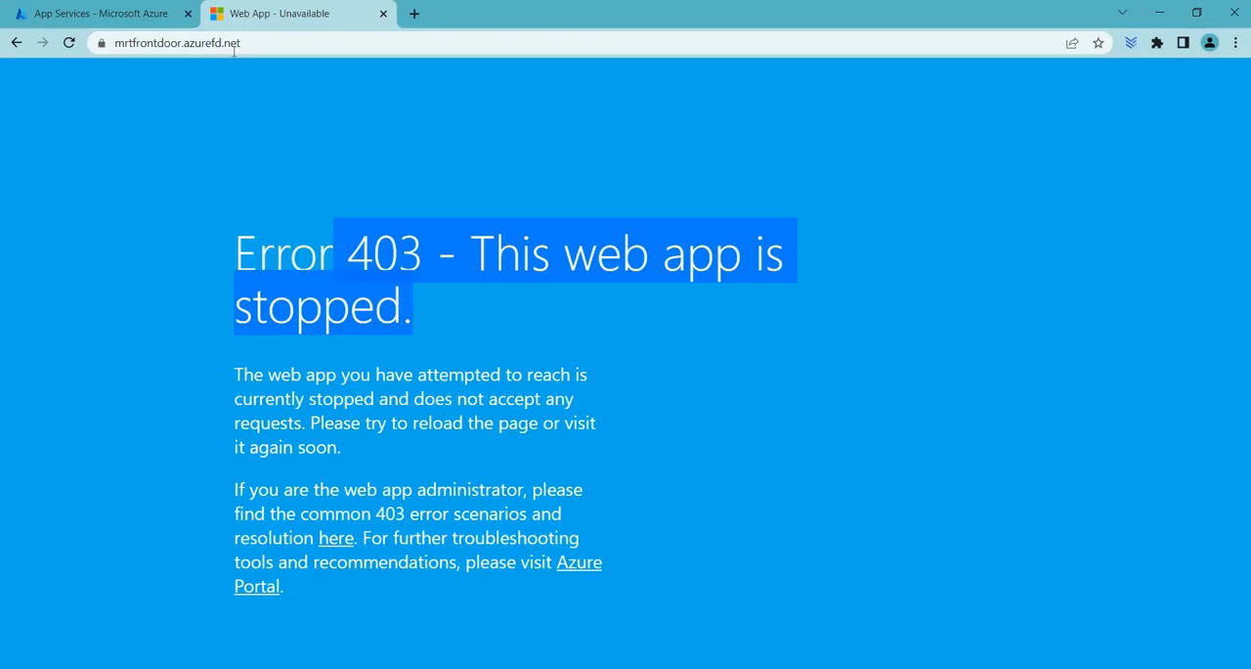
click(241, 43)
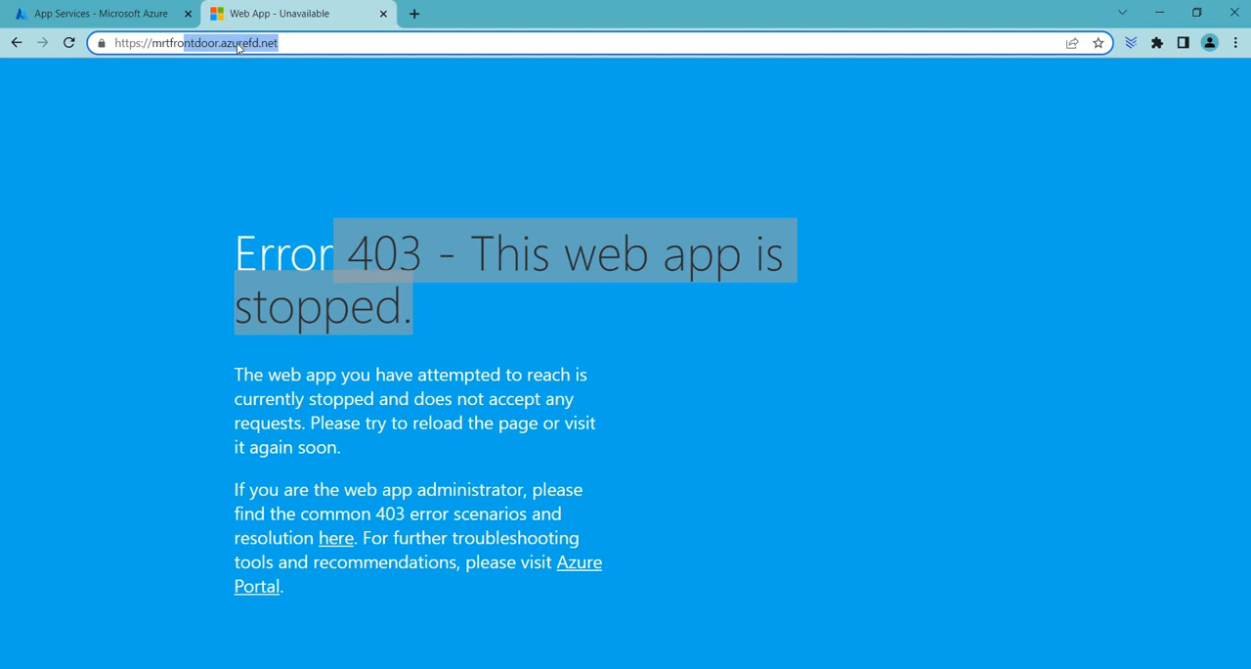
drag(237, 48, 133, 49)
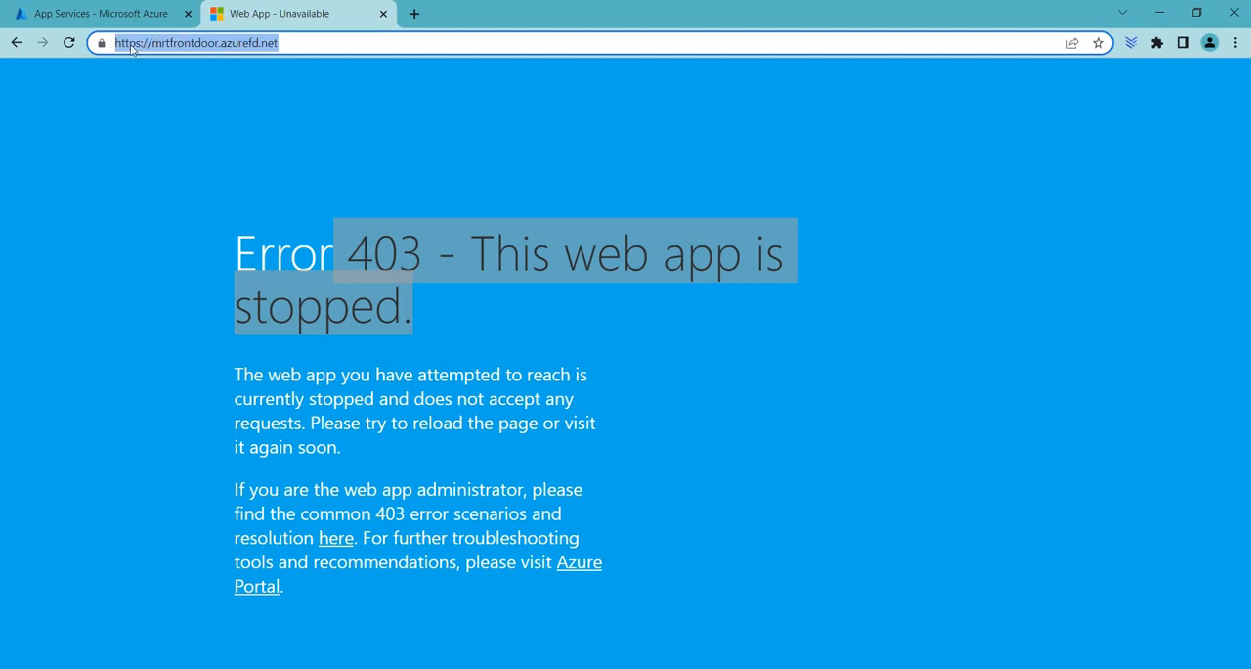
click(71, 43)
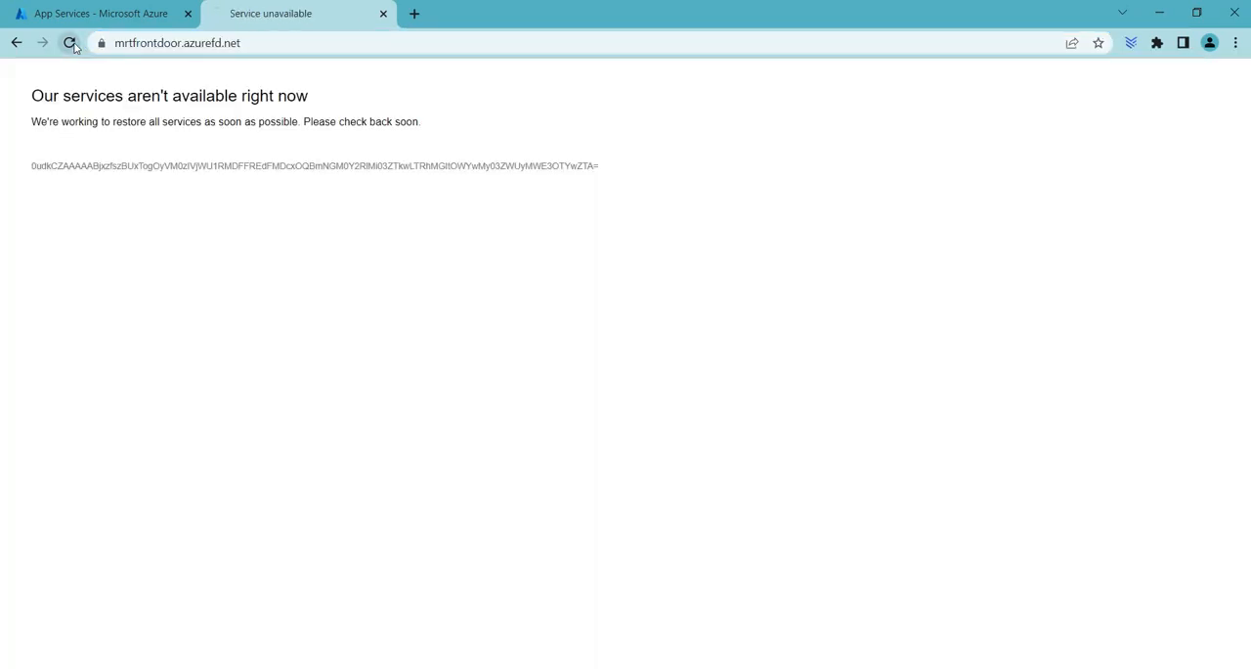
click(70, 43)
click(70, 43)
click(71, 43)
click(70, 43)
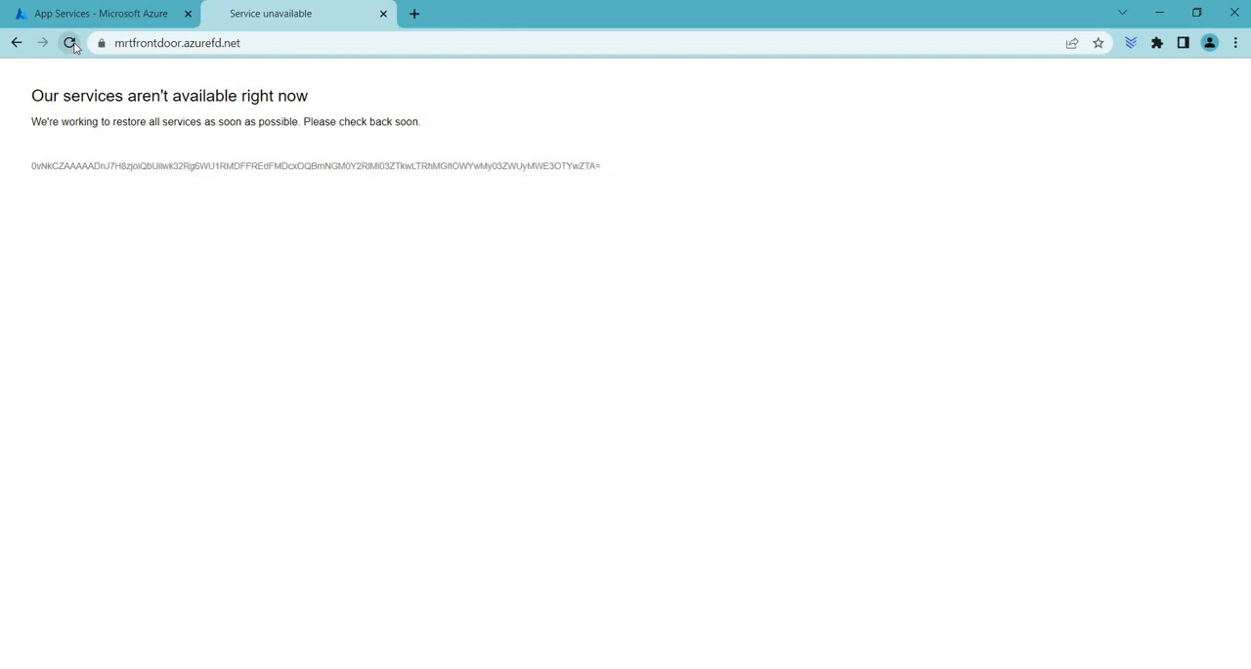
Step: Refresh the App Services list to recheck both web apps, and retry the Front Door page with several more reloads
click(92, 12)
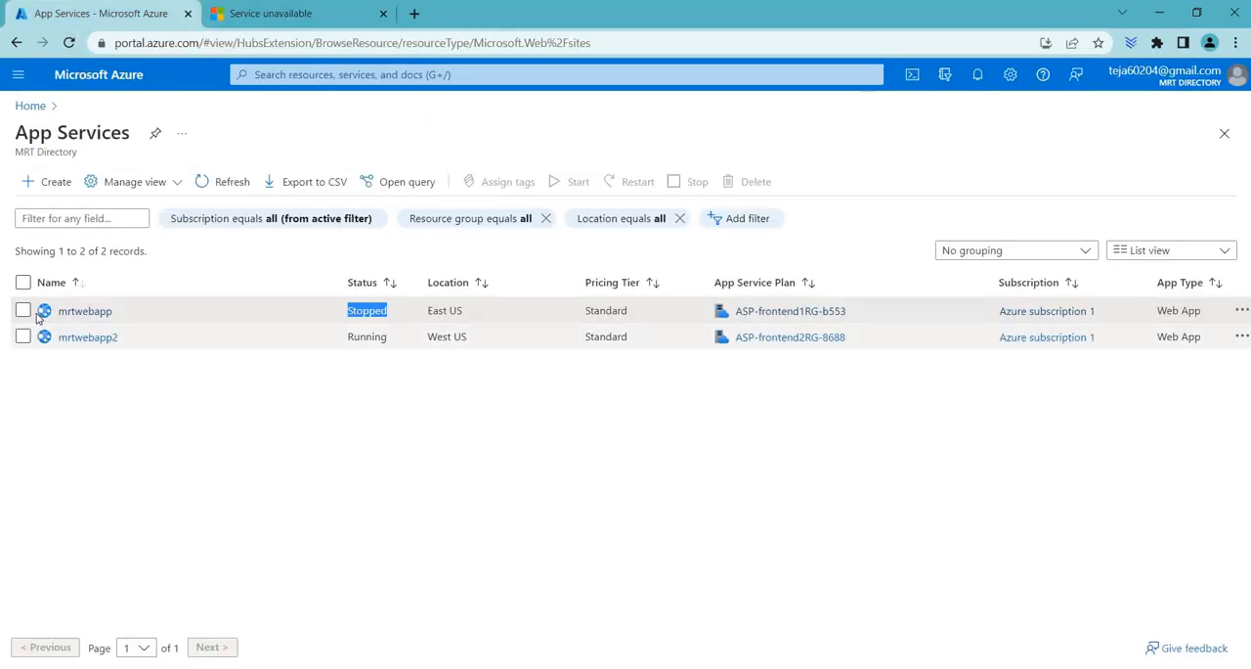
click(238, 184)
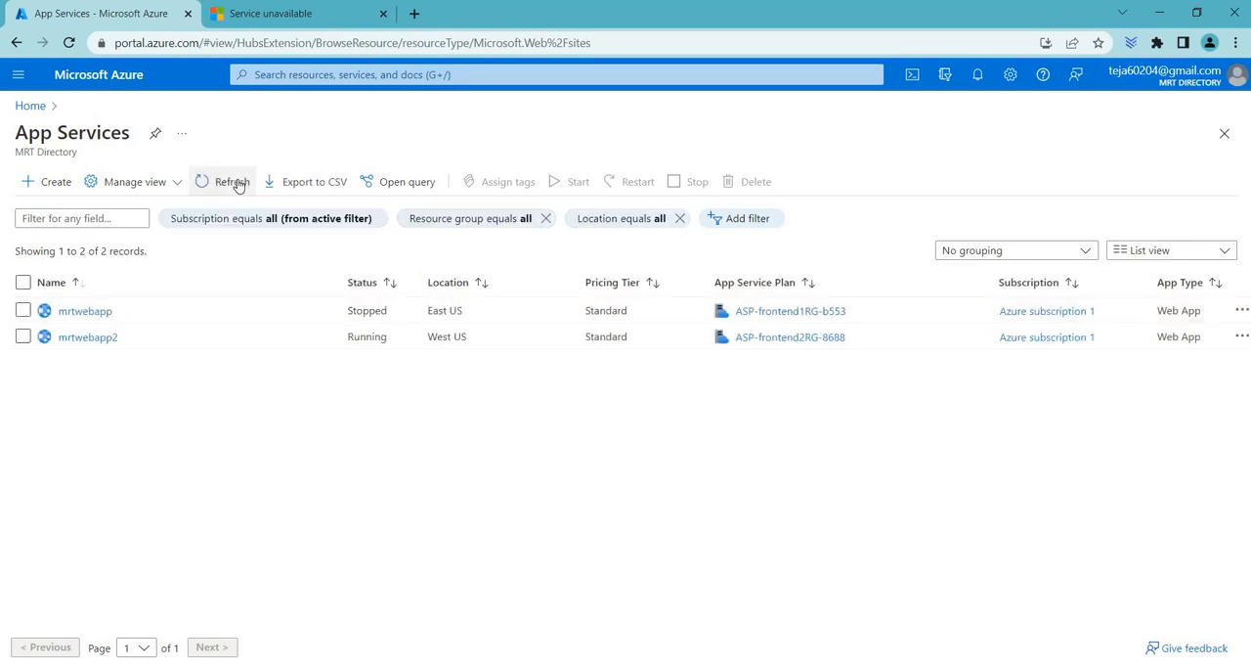
click(283, 13)
click(69, 43)
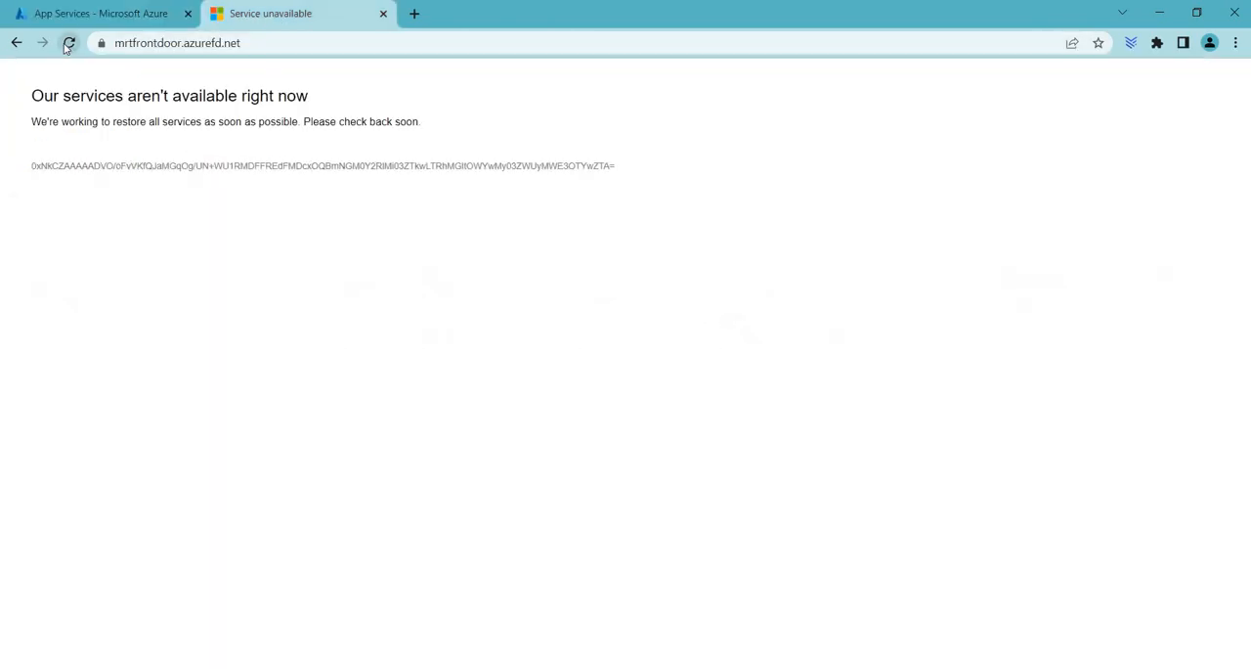
click(68, 43)
click(69, 43)
click(73, 13)
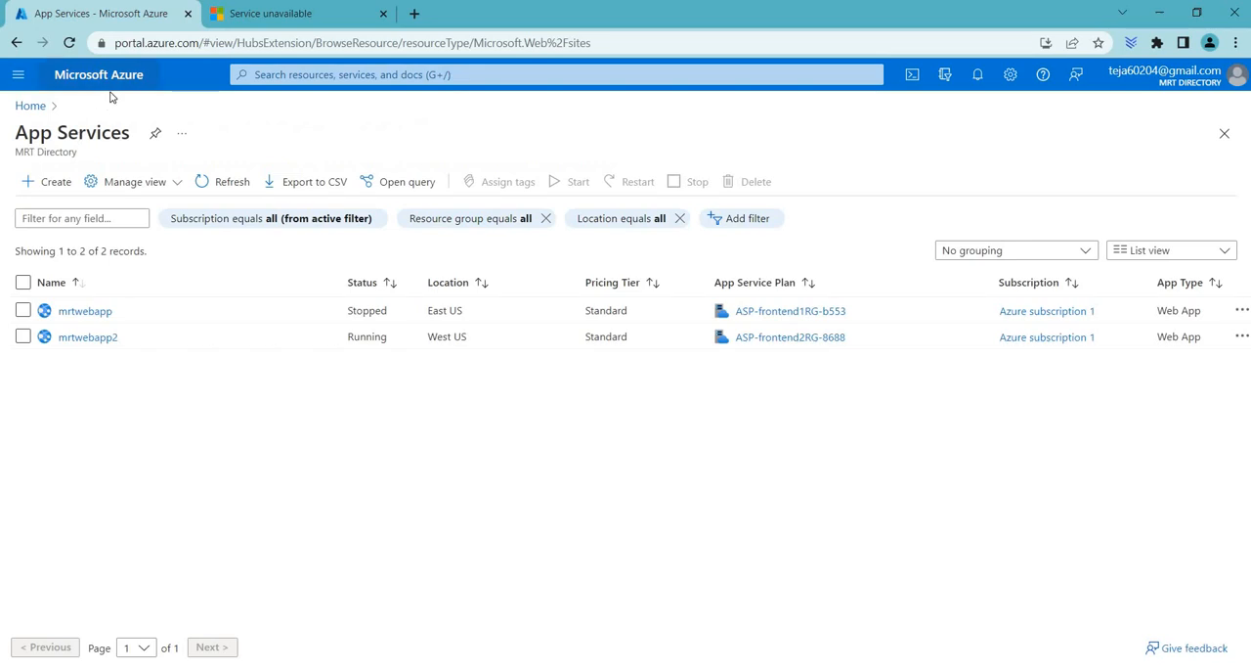
Step: Open the mrtfrontdoor profile from the frontend3-RG resource group and copy its frontend host URL
click(30, 106)
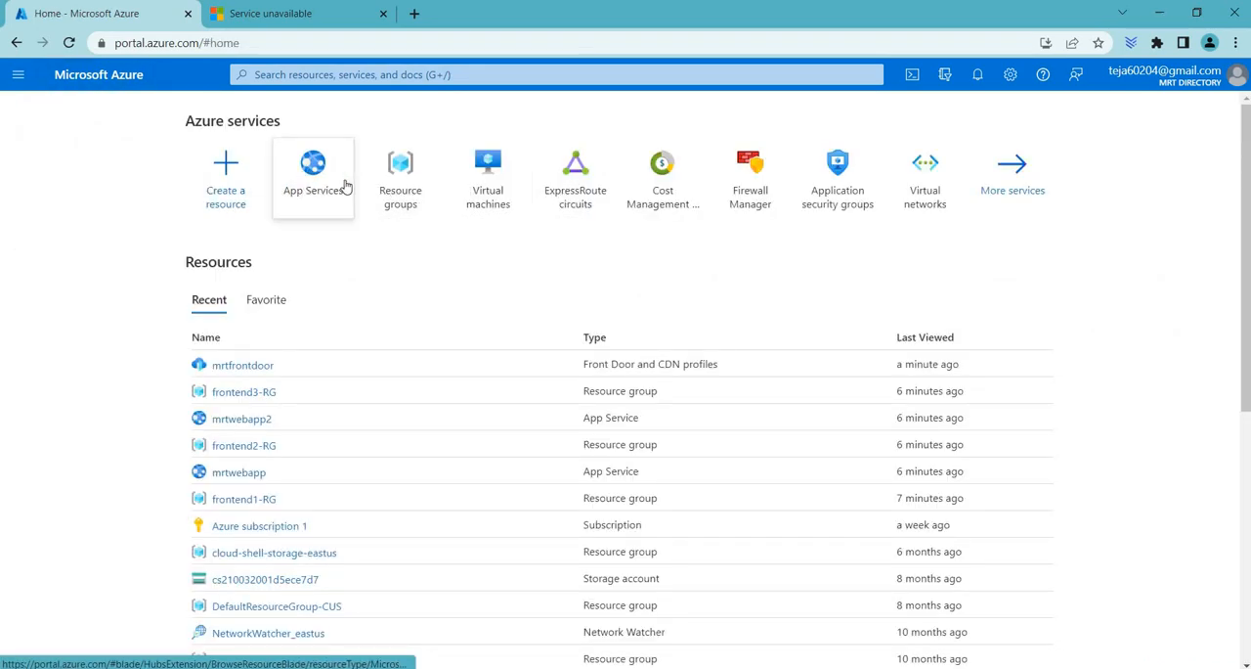
click(392, 186)
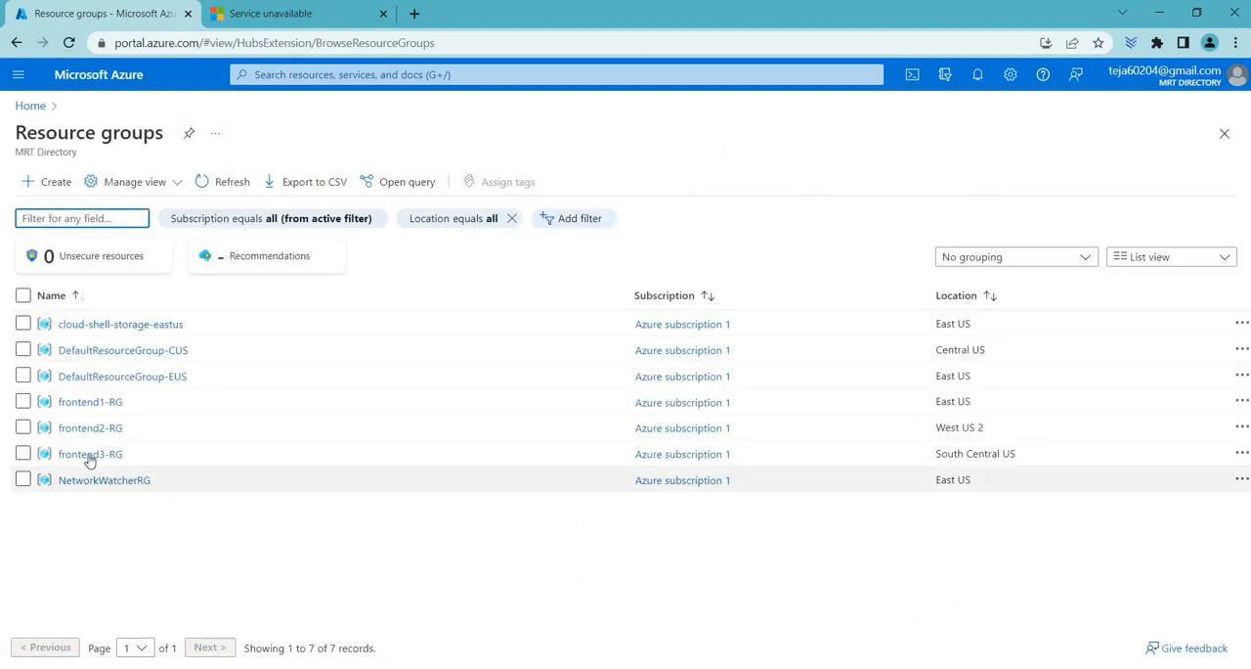
click(92, 451)
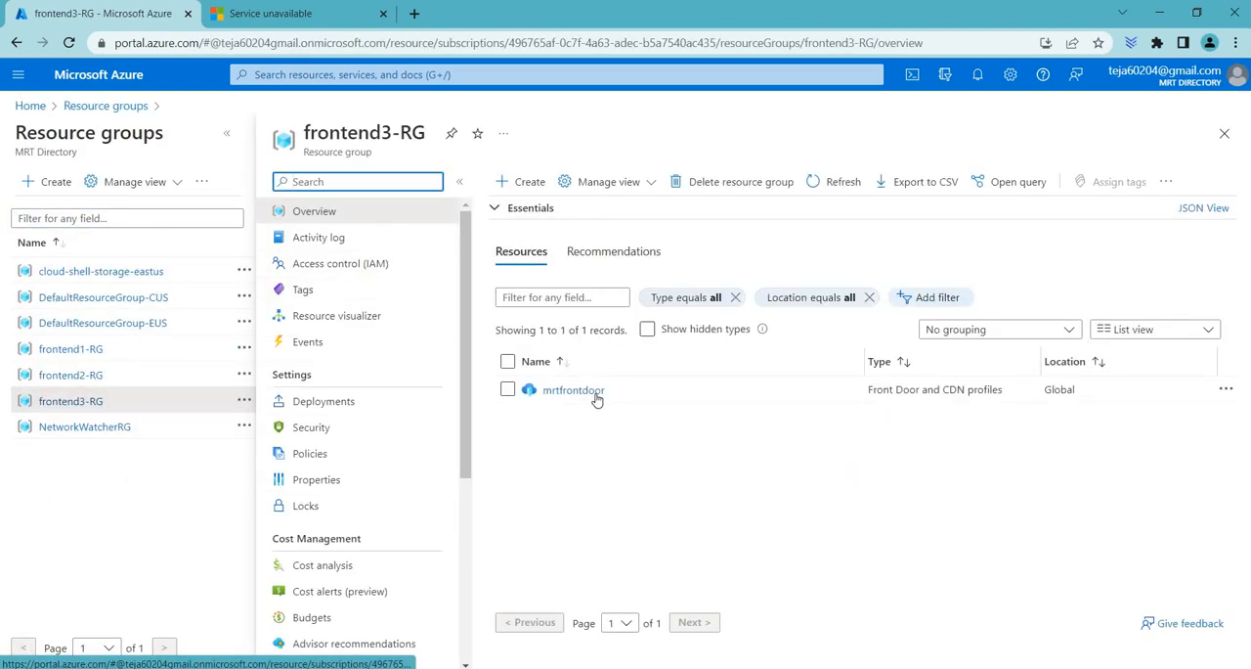
click(592, 398)
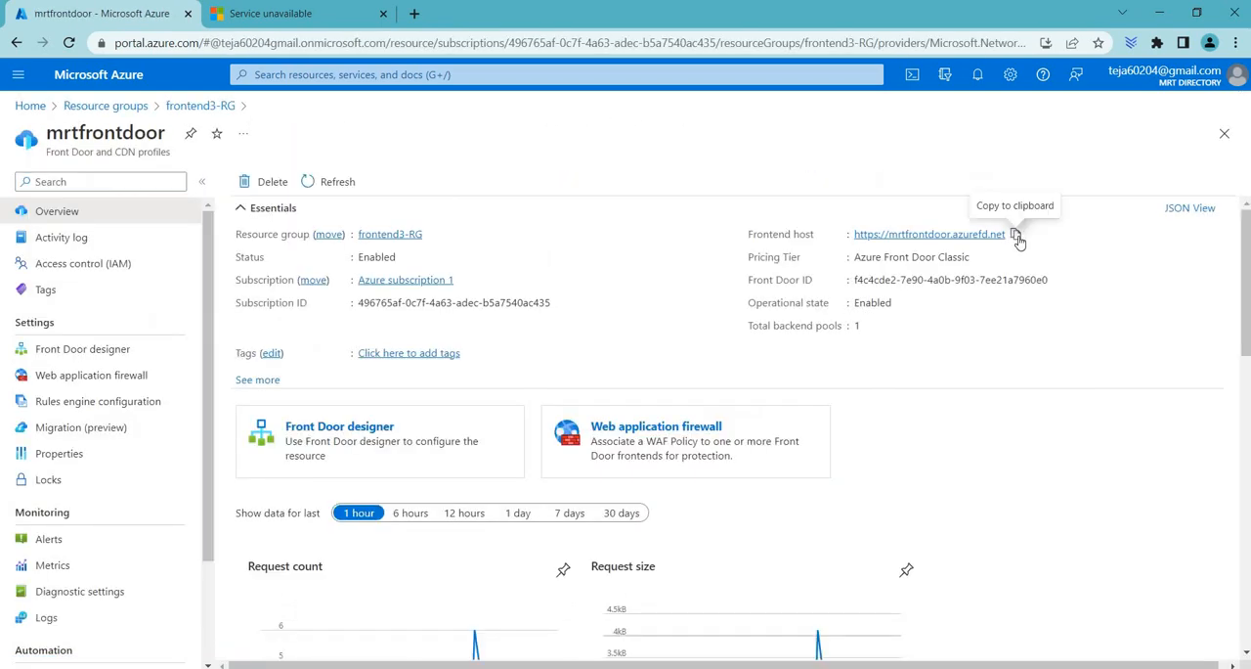
click(1017, 237)
click(256, 16)
click(280, 45)
key(ctrl+v)
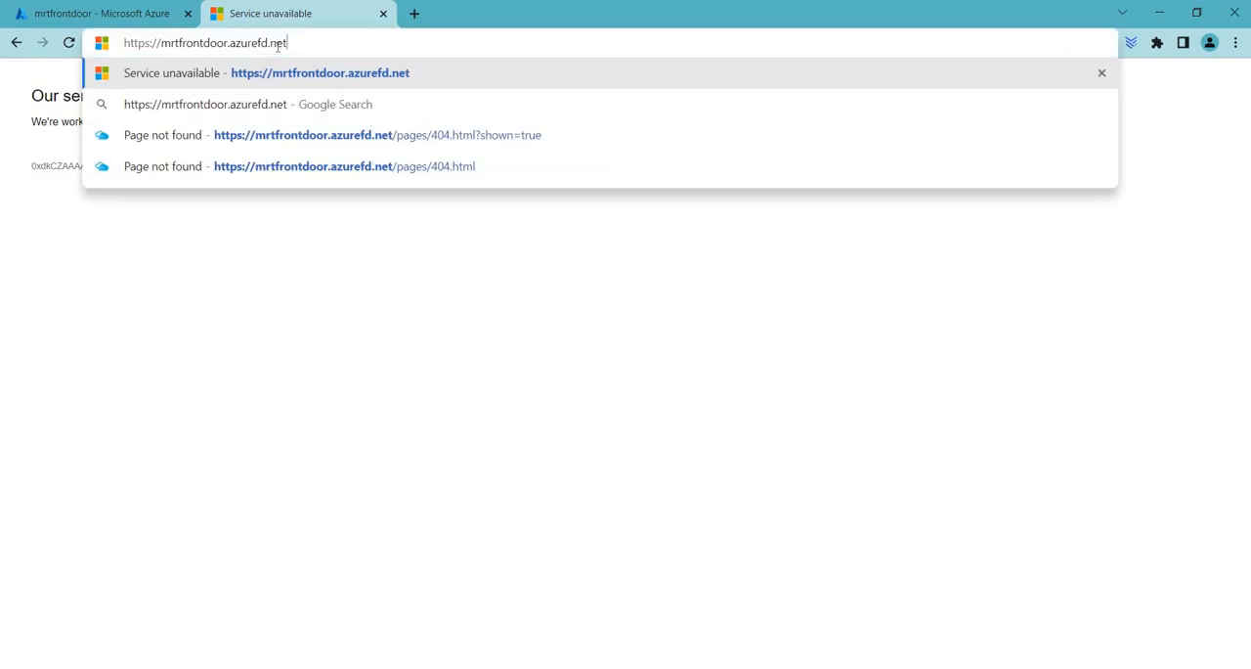
key(Return)
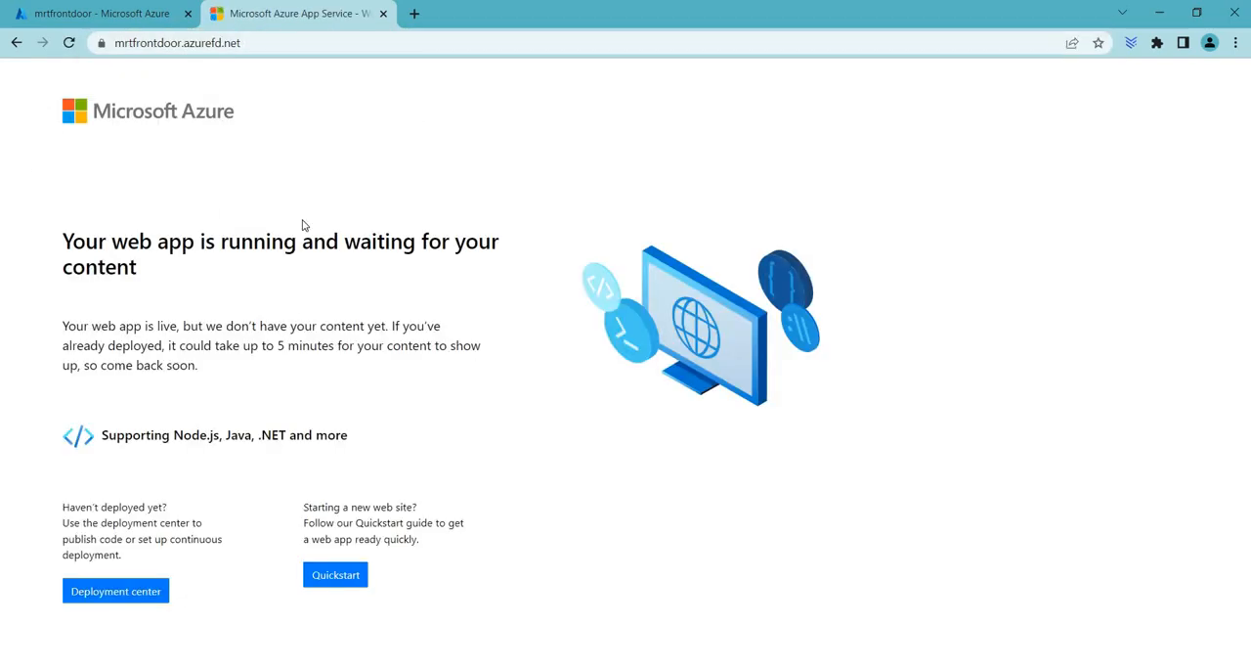
click(70, 47)
Step: Open the App Services list, check the status of mrtwebapp, and compare it with the mrtfrontdoor.azurefd.net page
click(146, 11)
click(123, 107)
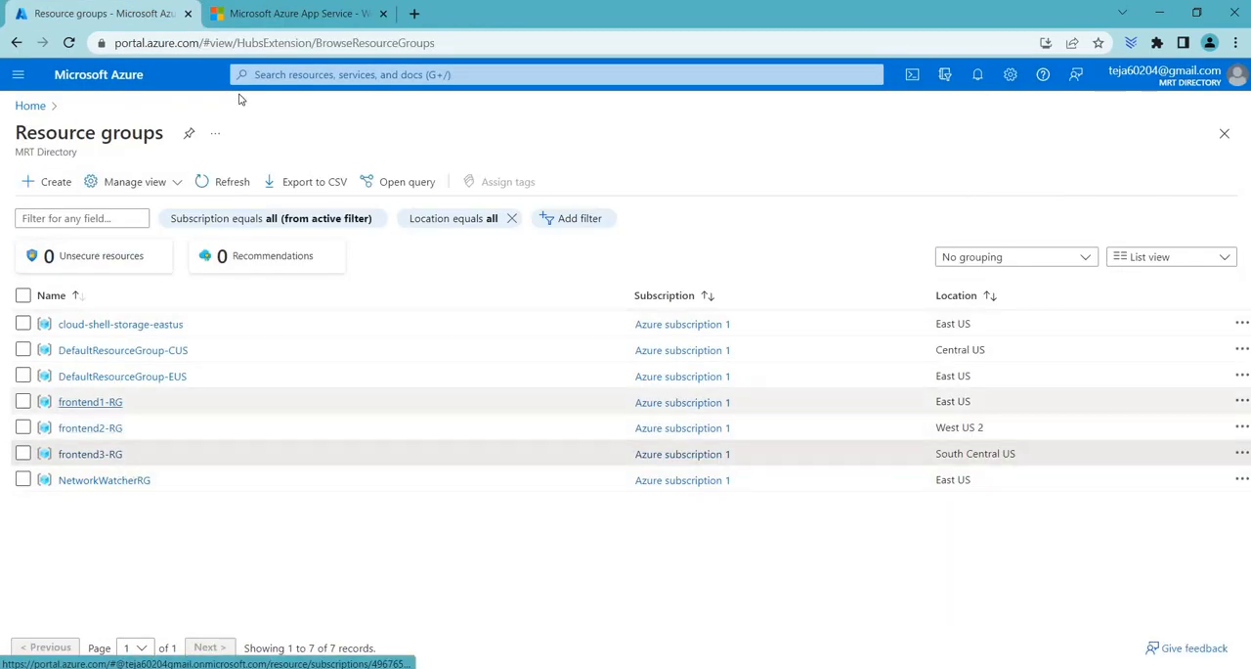
click(275, 73)
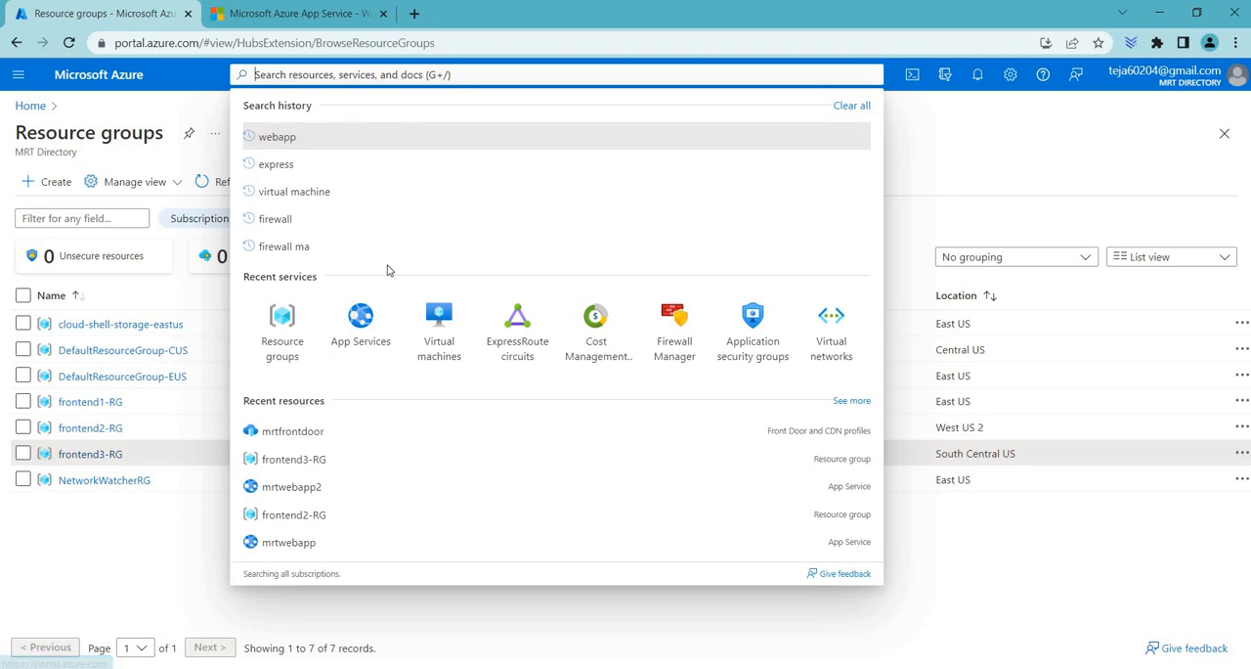
click(363, 325)
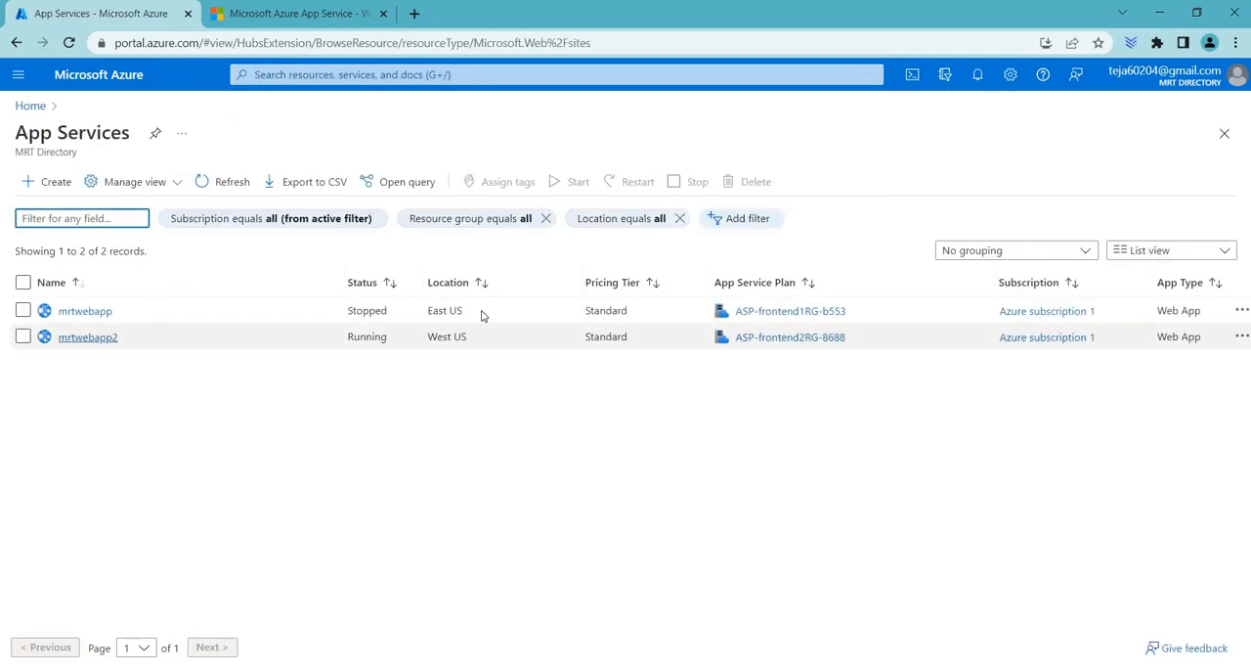
drag(348, 311, 385, 311)
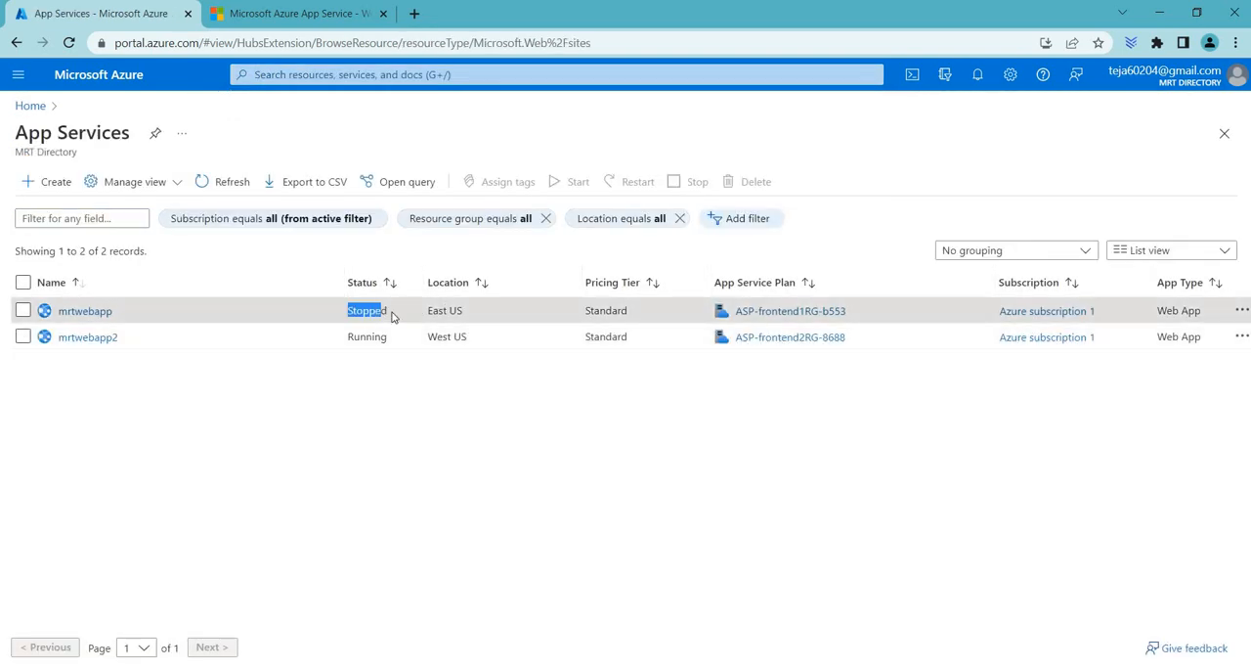
click(289, 7)
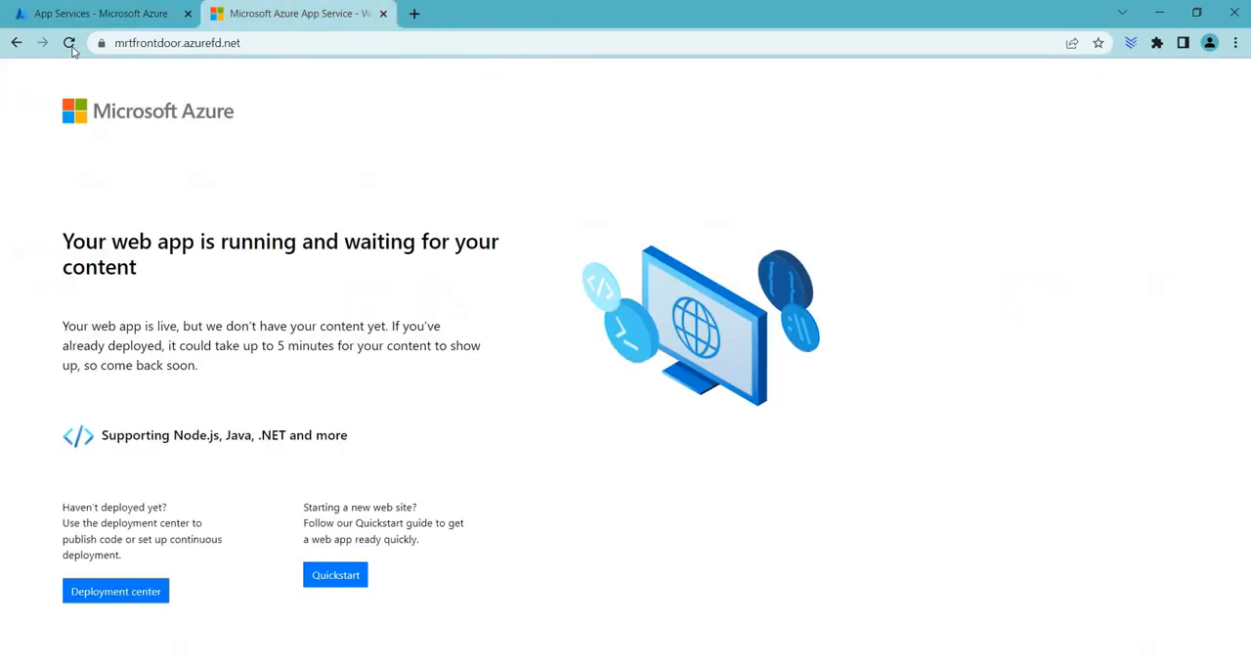
click(71, 10)
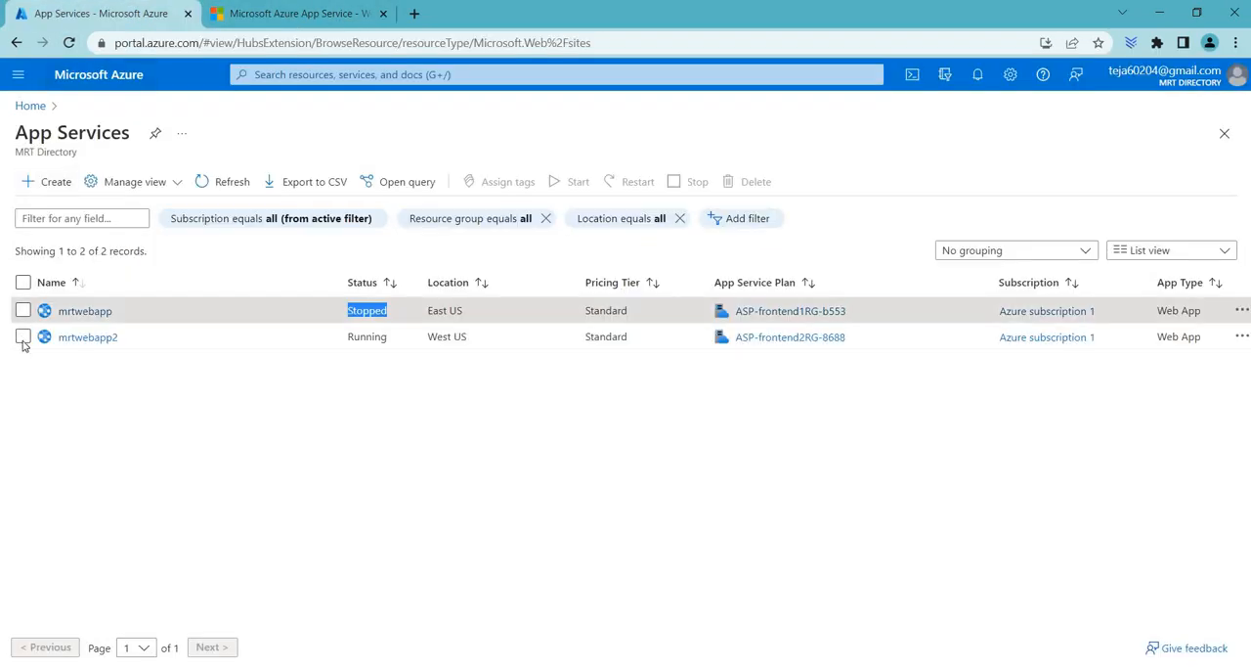
Step: Stop the mrtwebapp2 web app and refresh the App Services list until its status updates
click(23, 336)
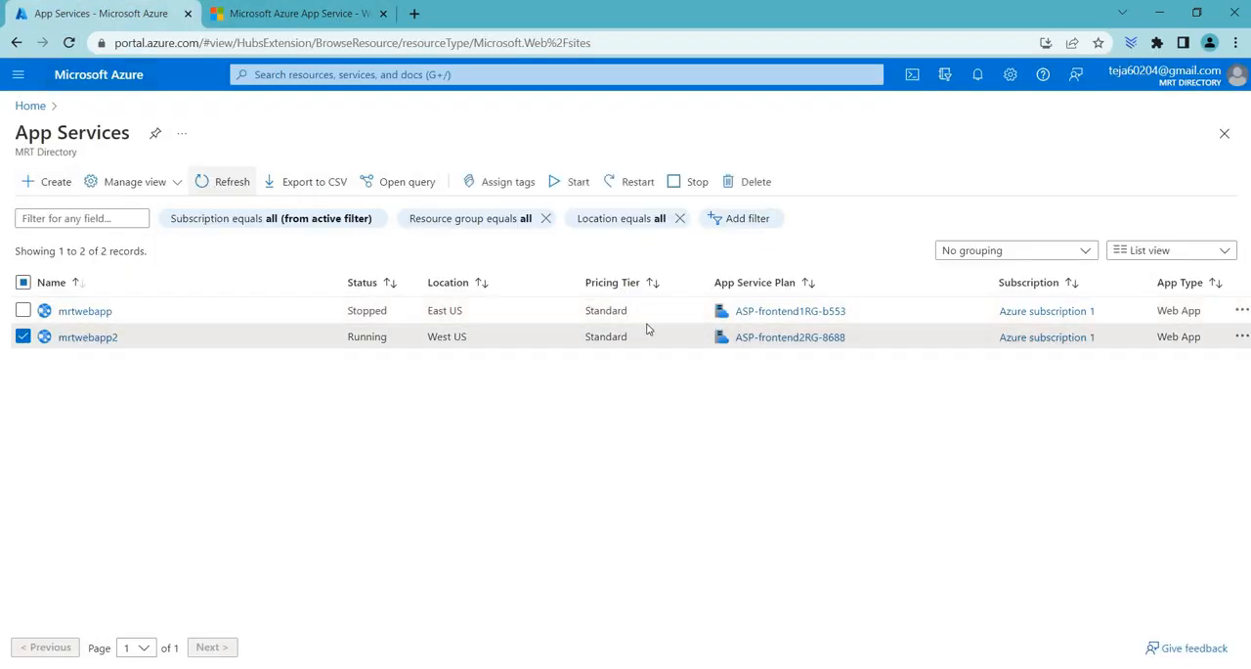
click(681, 182)
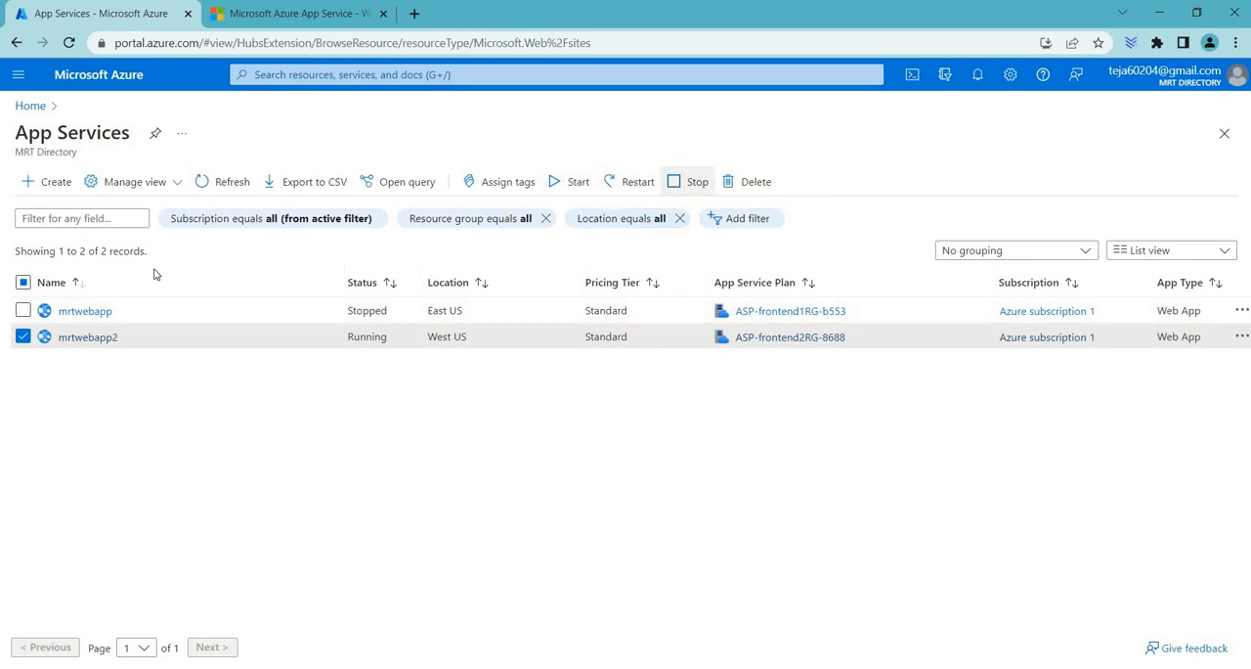
click(51, 249)
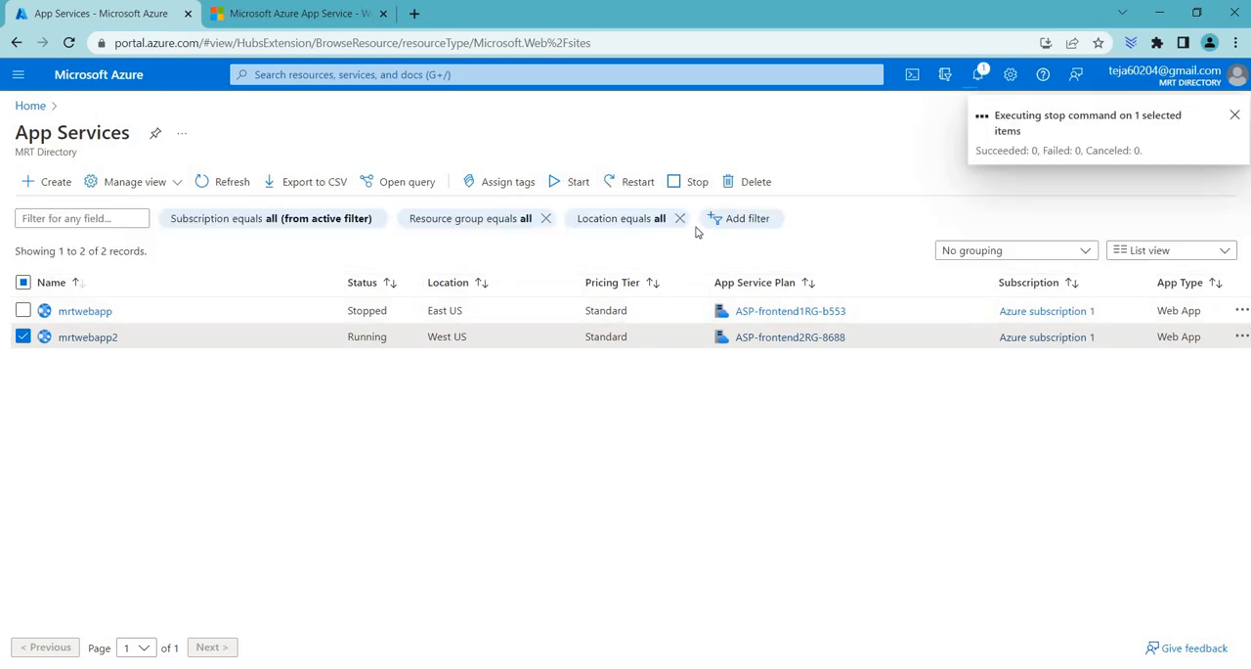
click(232, 184)
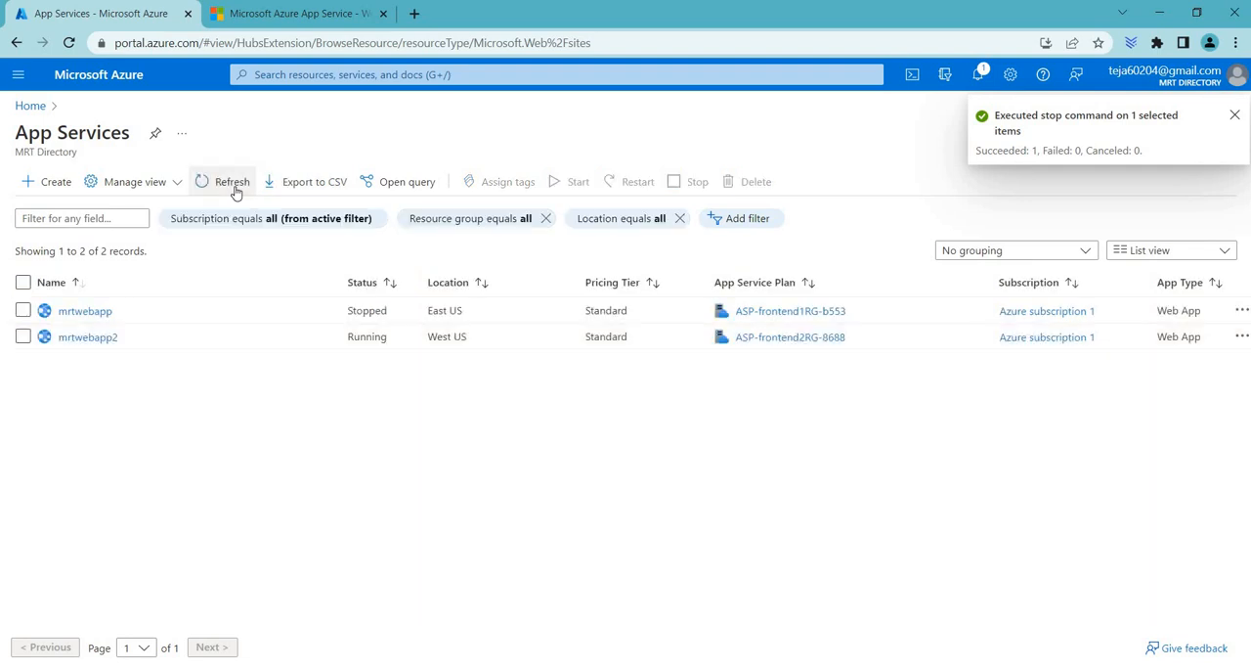
click(233, 183)
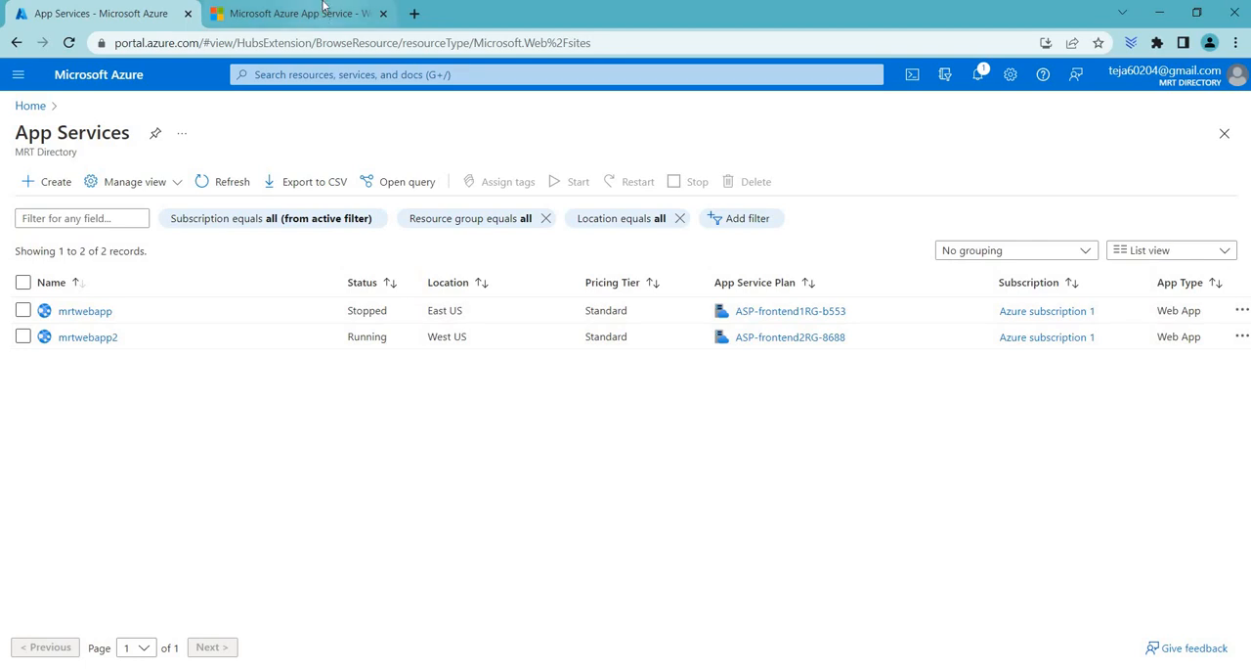
mouse_move(324, 6)
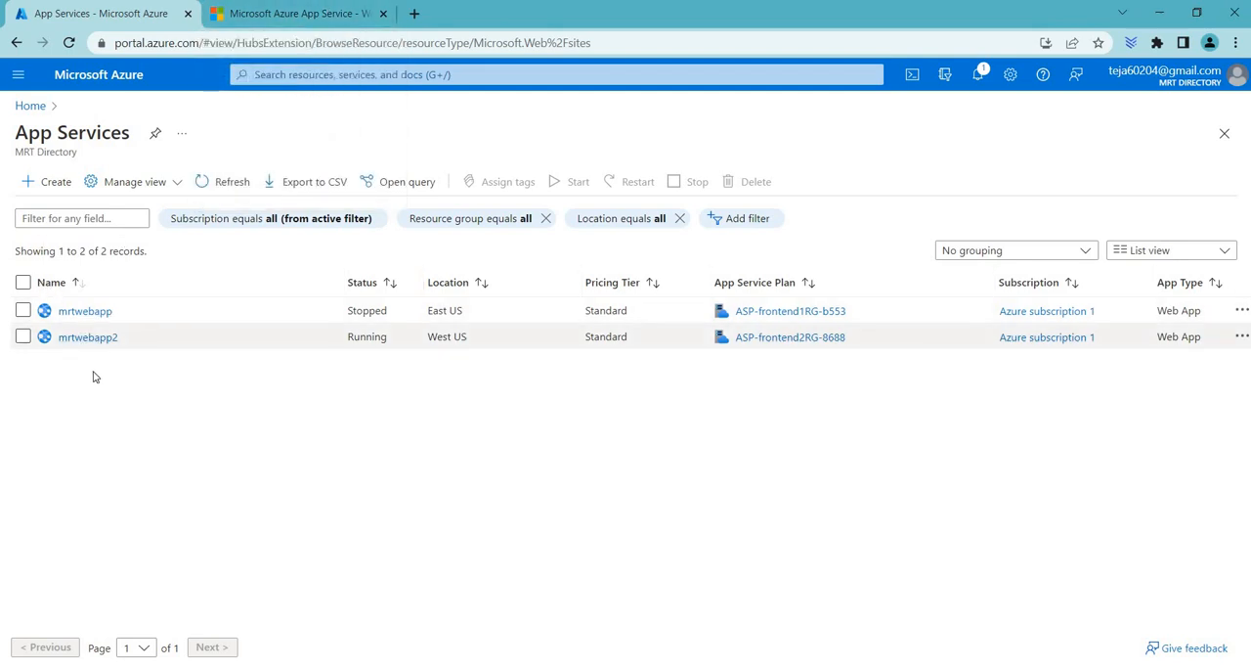
click(223, 12)
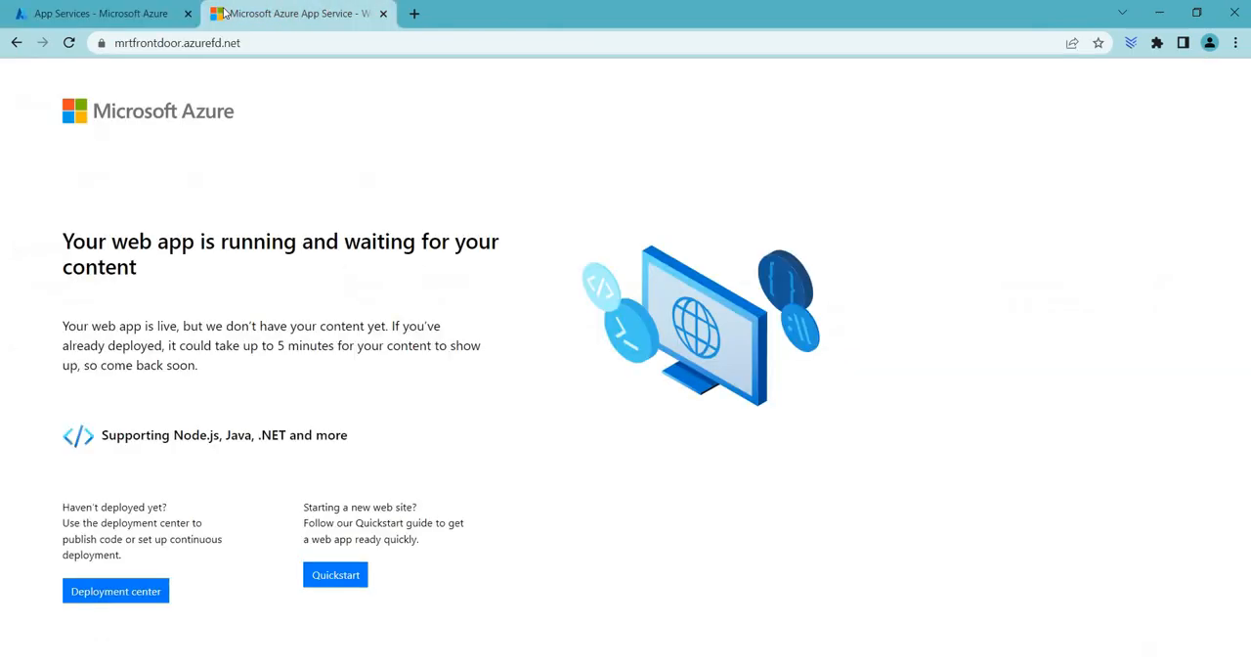
key(ctrl+Tab)
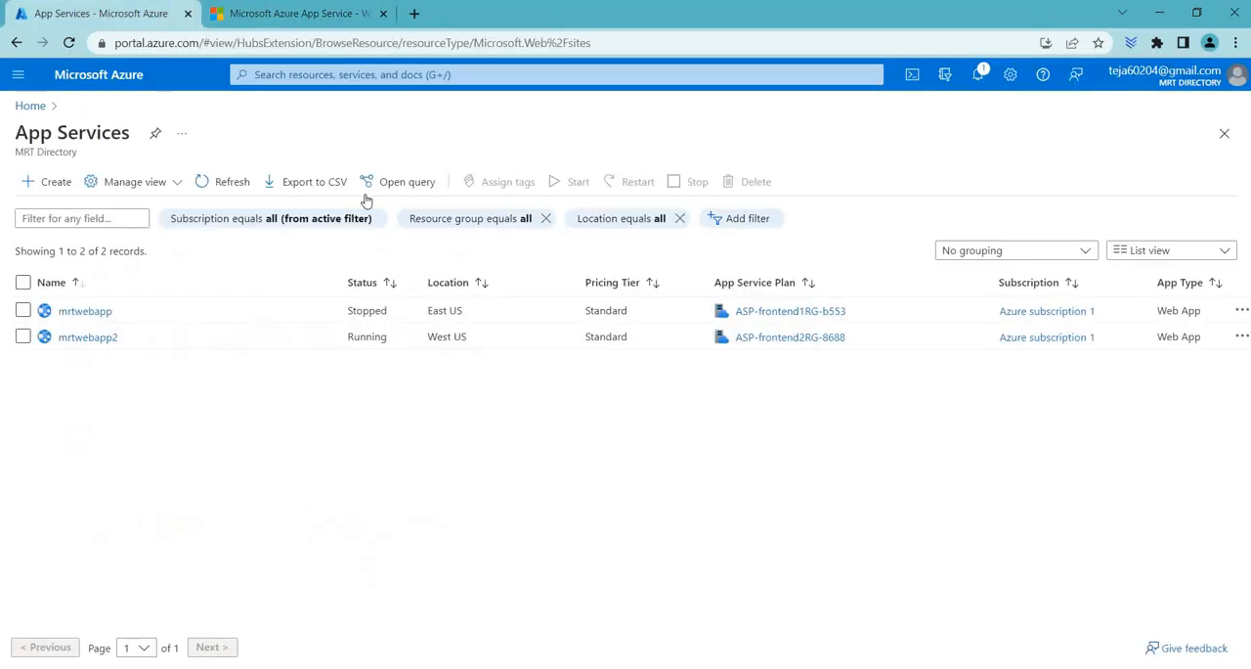
click(211, 192)
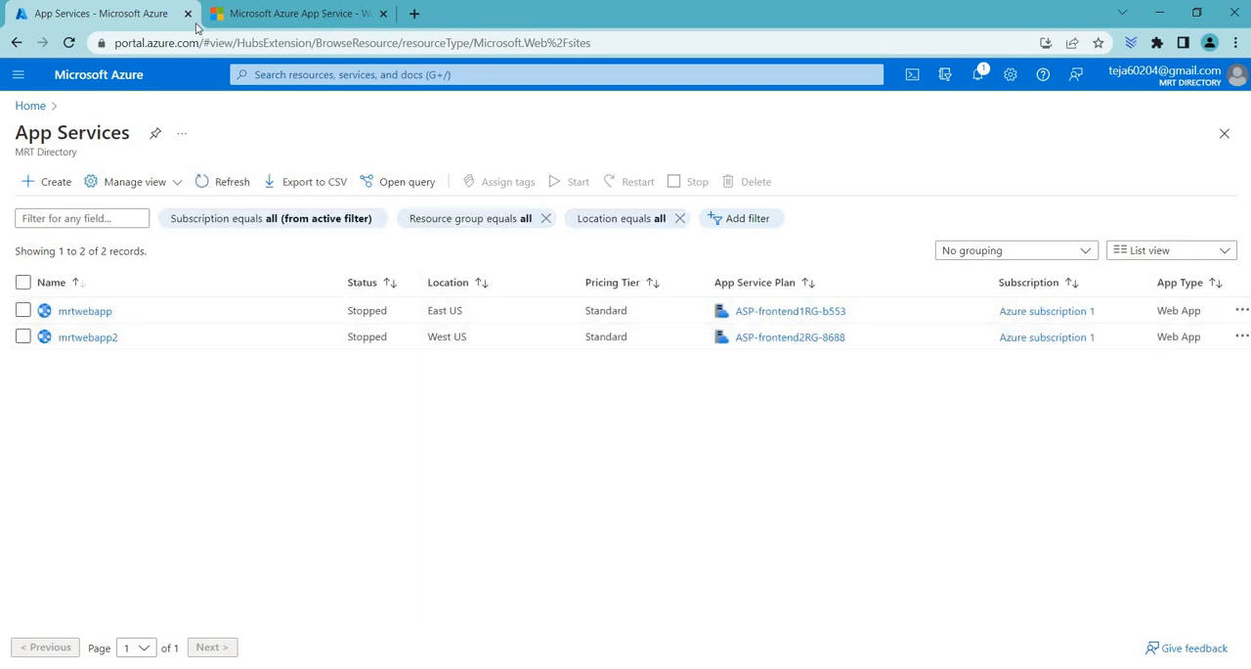
Step: Reload the mrtfrontdoor.azurefd.net page several times to check how Front Door responds with both web apps stopped
click(223, 12)
click(69, 42)
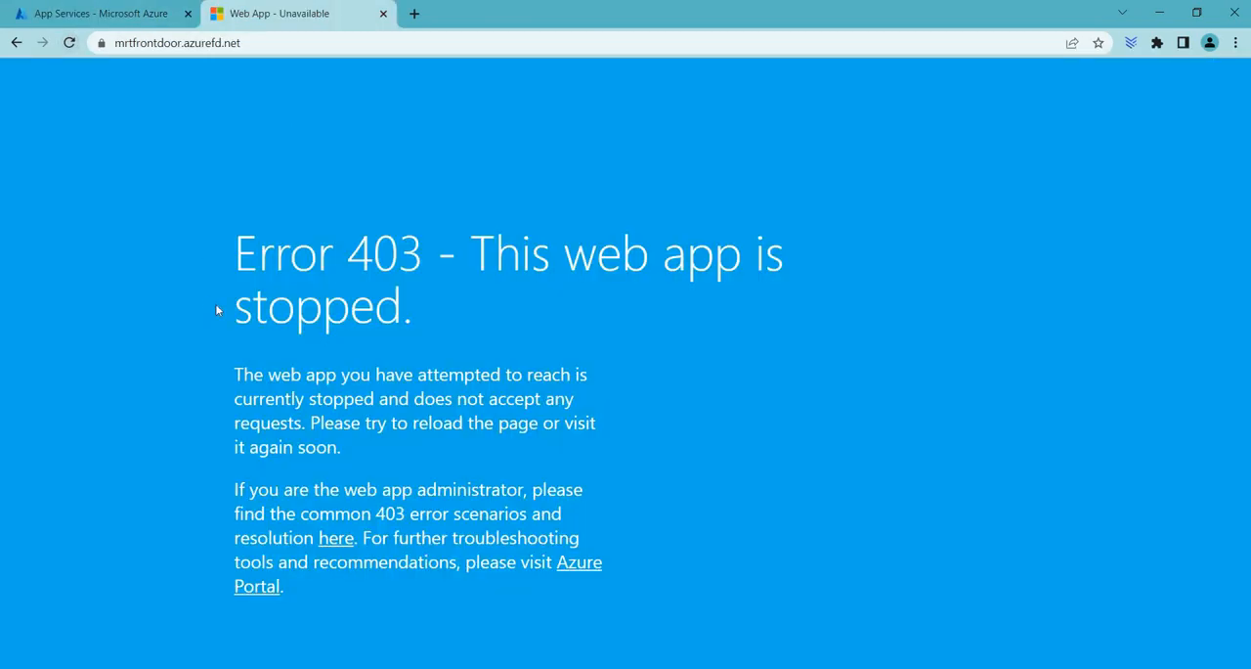
click(68, 42)
click(69, 43)
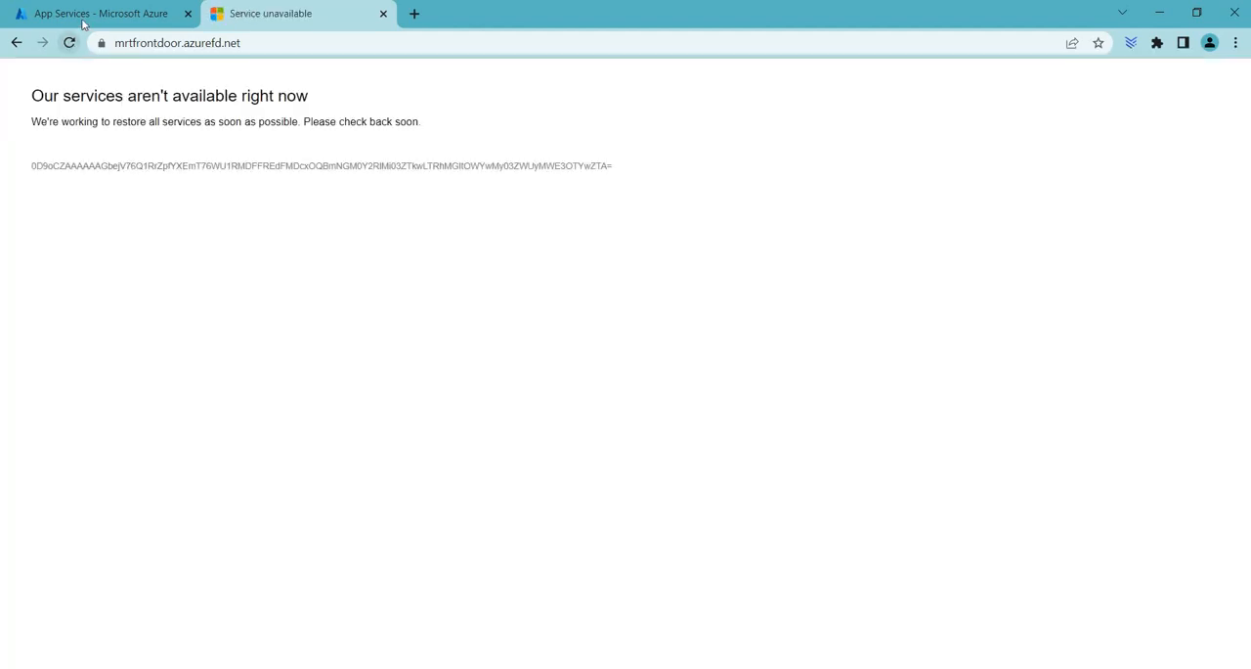
Step: Open the mrtfrontdoor profile from the frontend3-RG resource group in the portal and copy its frontend host URL
click(86, 18)
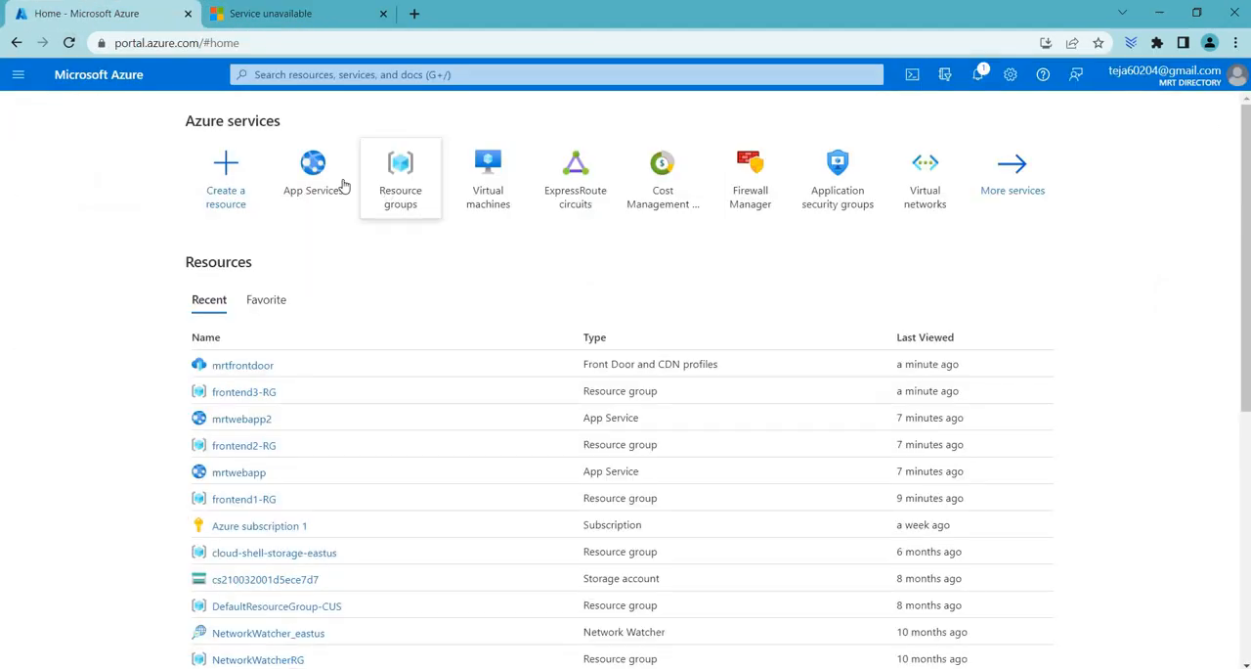
click(400, 183)
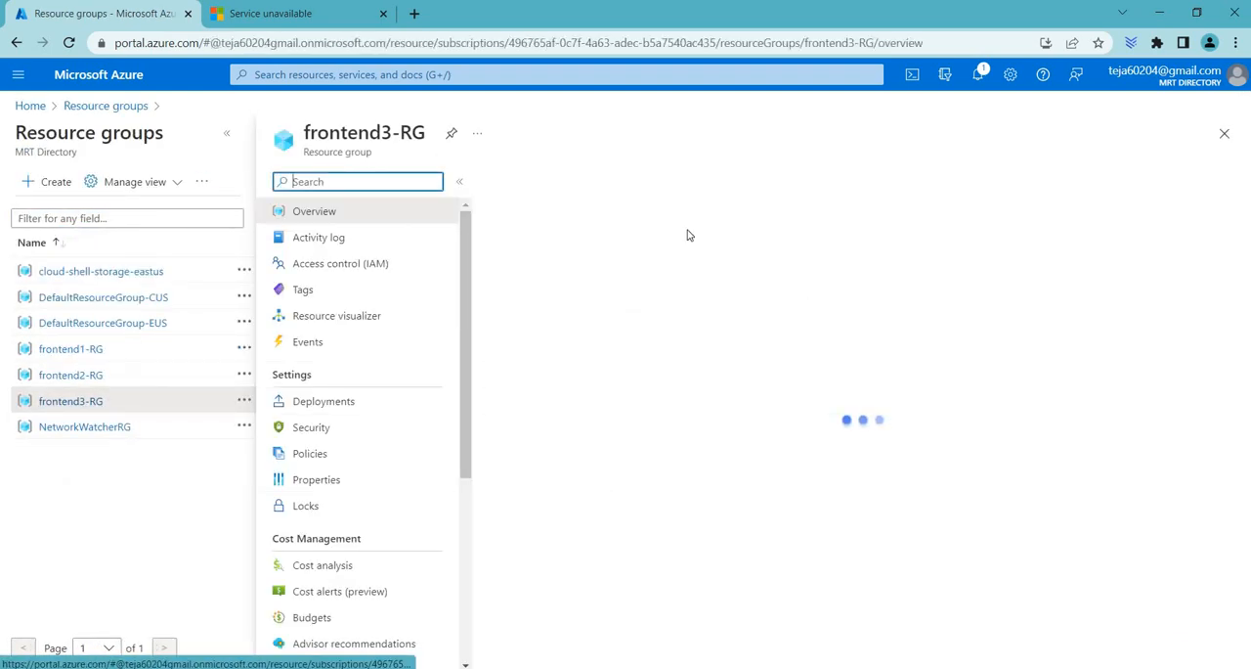
click(577, 390)
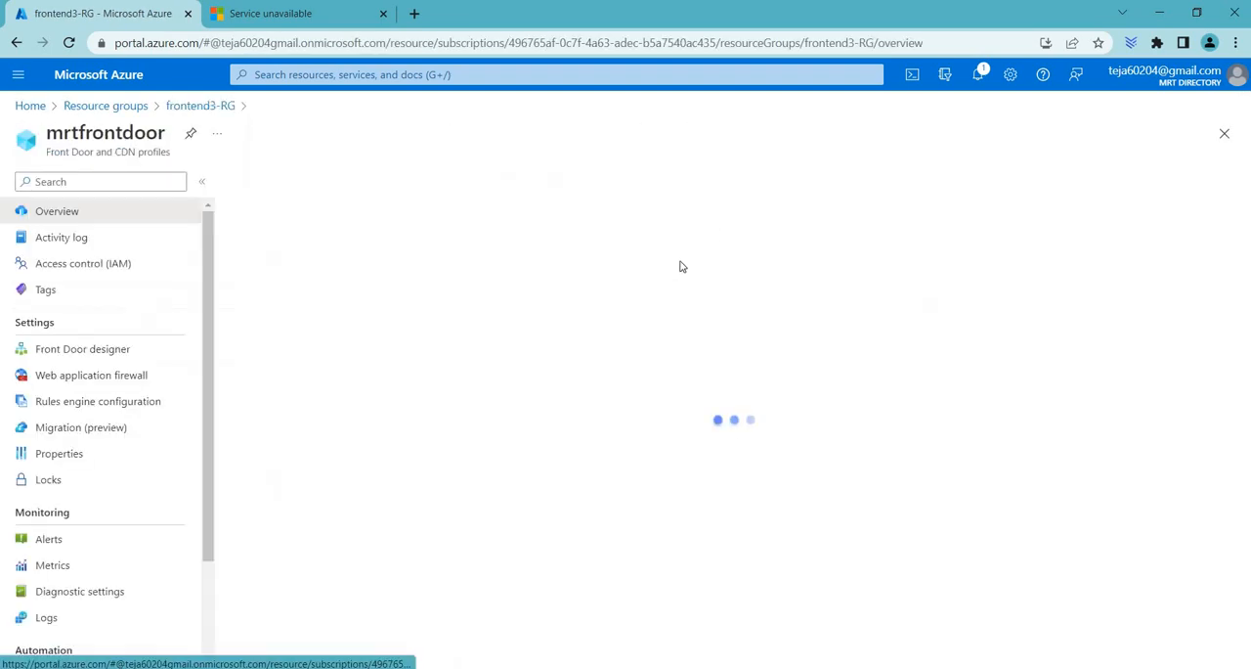
click(1017, 236)
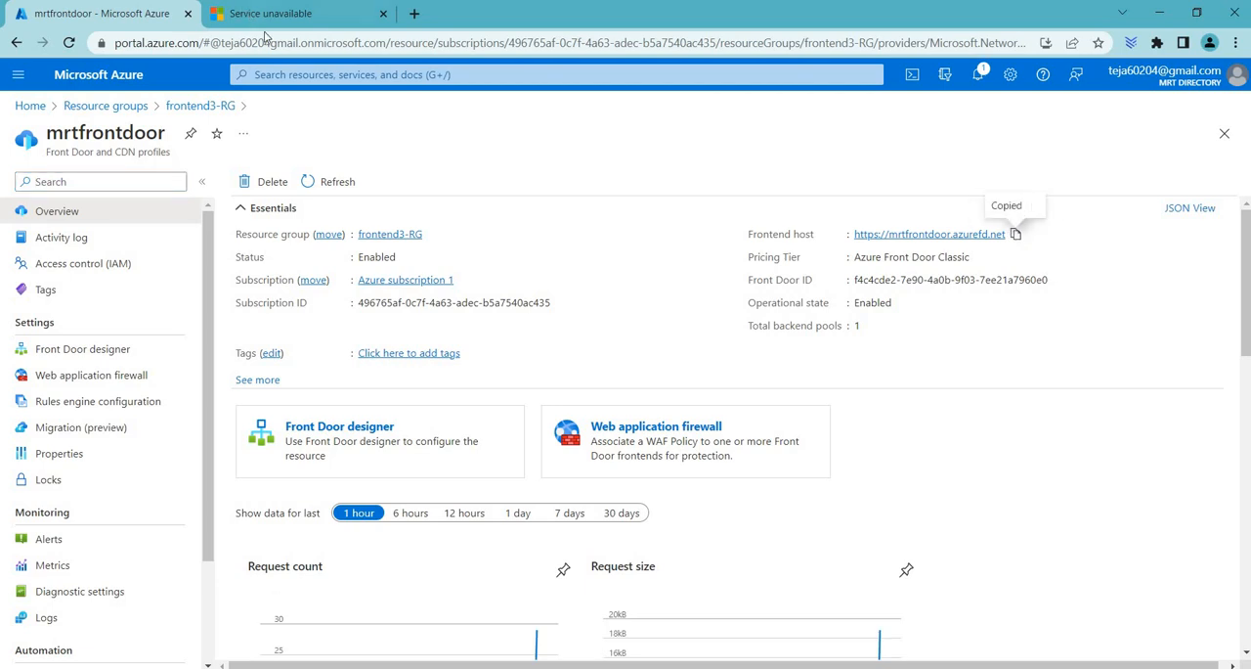
click(270, 13)
click(273, 49)
key(ctrl+v)
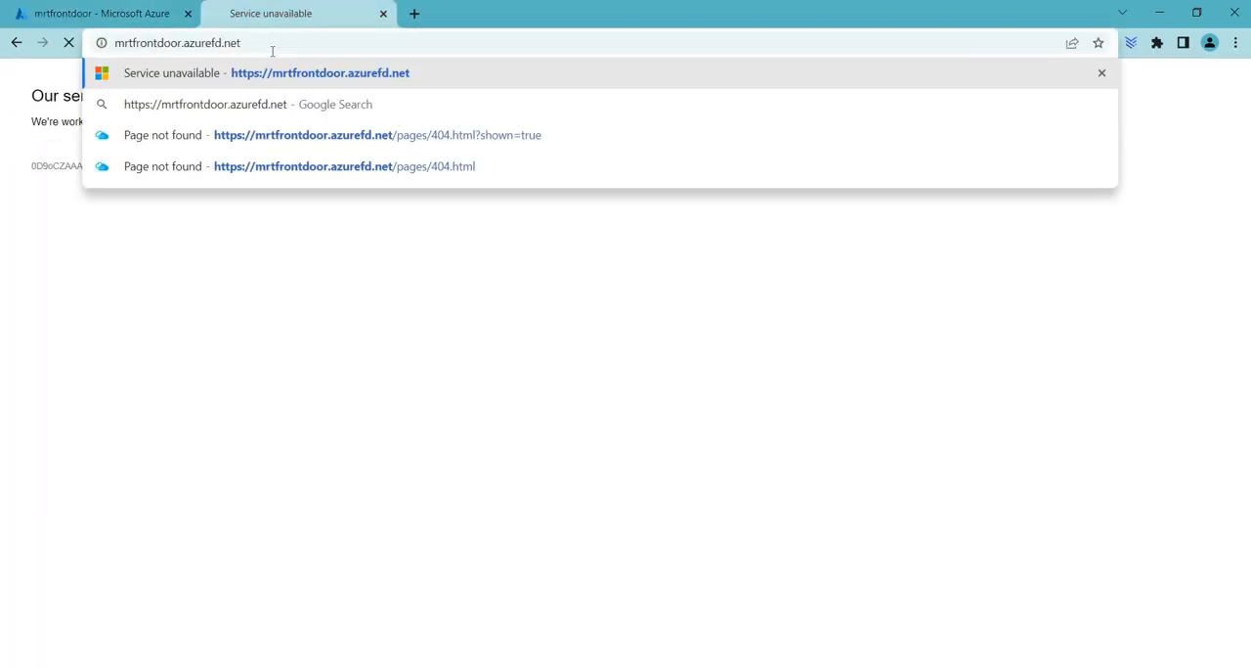
key(Return)
drag(535, 166, 82, 95)
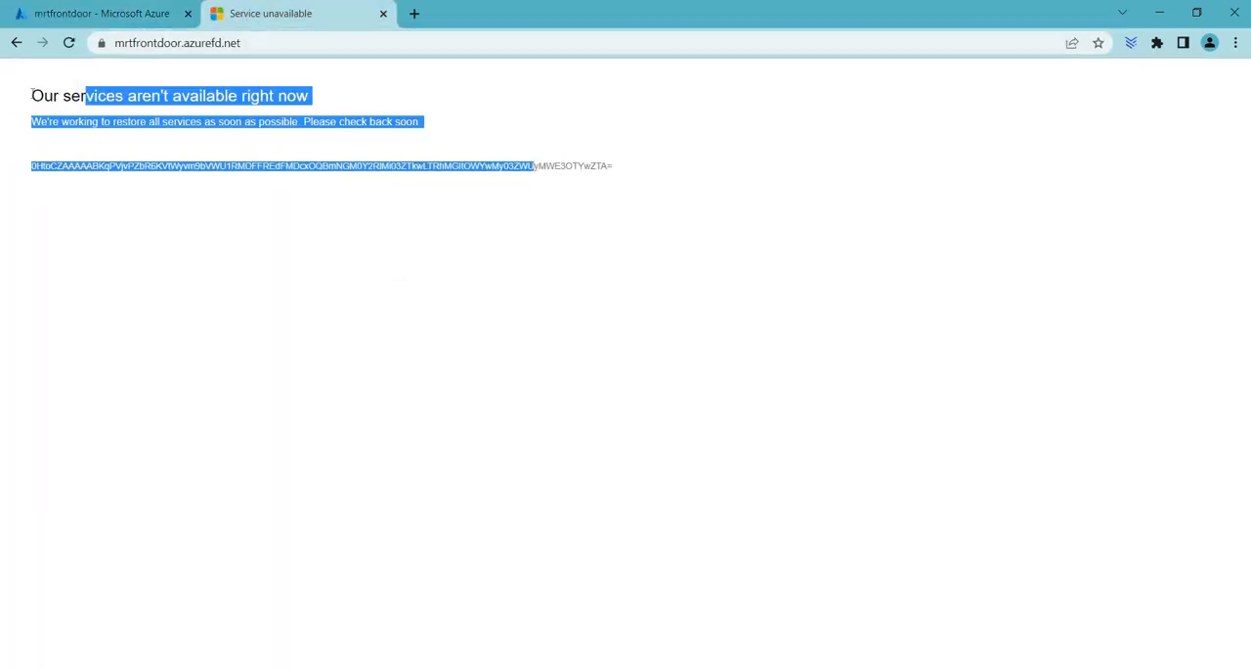
click(269, 60)
click(89, 37)
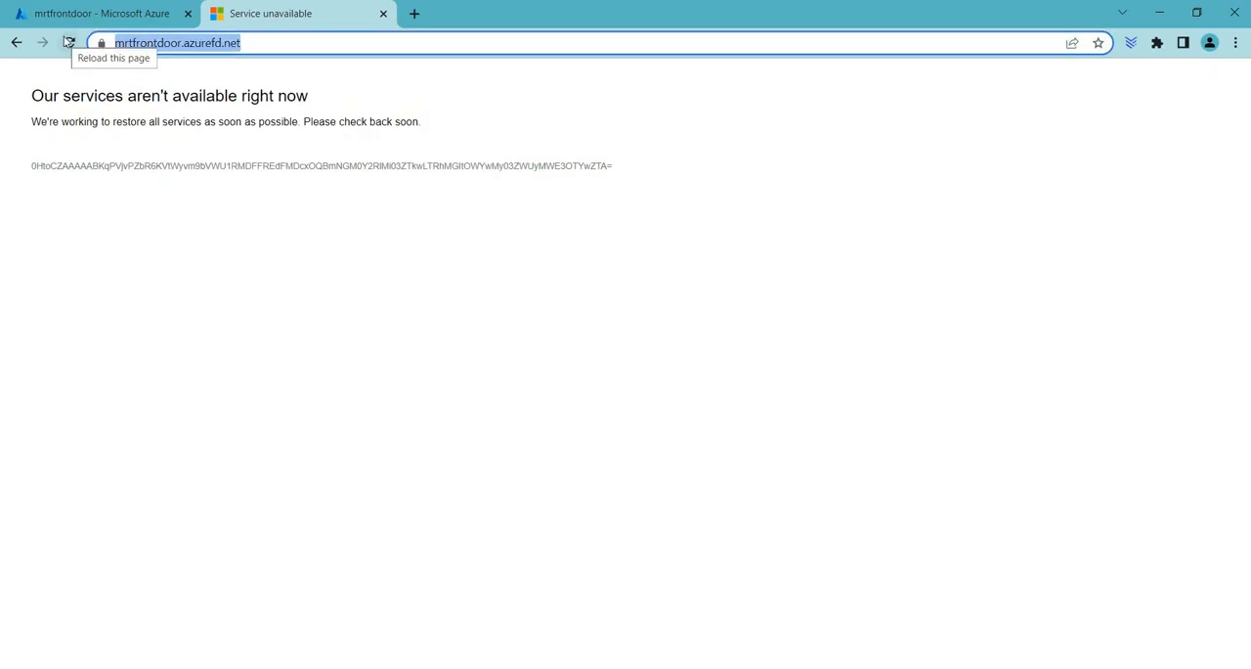
key(End)
key(Return)
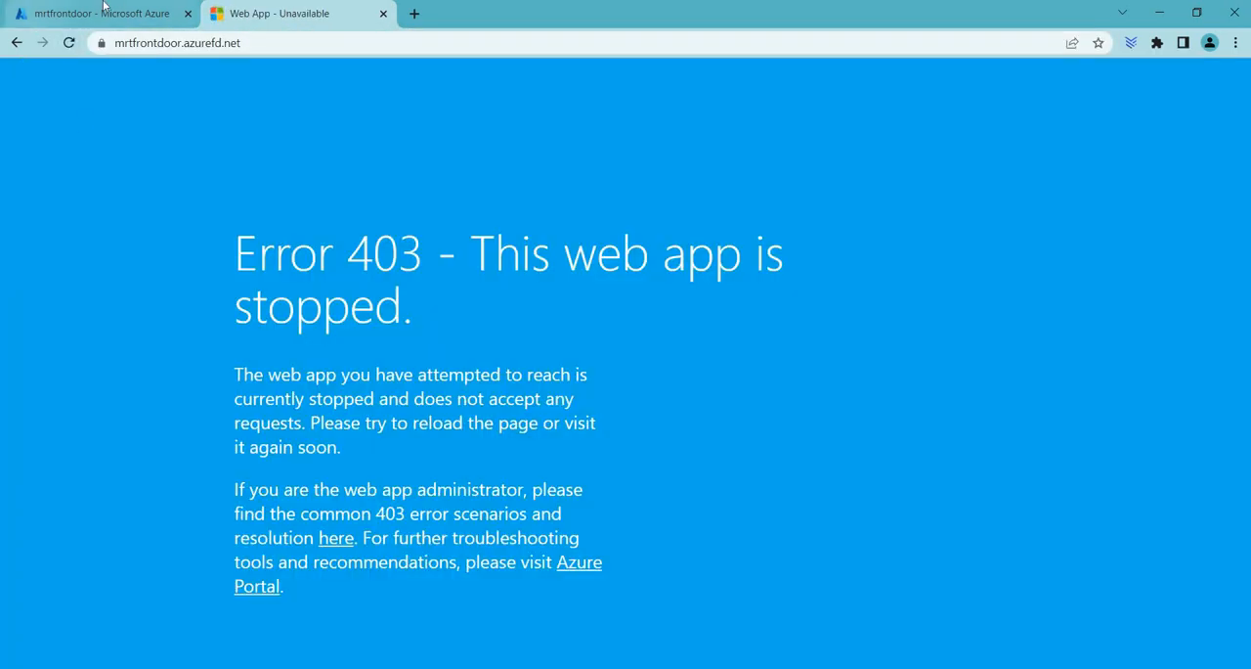
Step: Return to the App Services list in the portal and start both mrtwebapp and mrtwebapp2
click(105, 6)
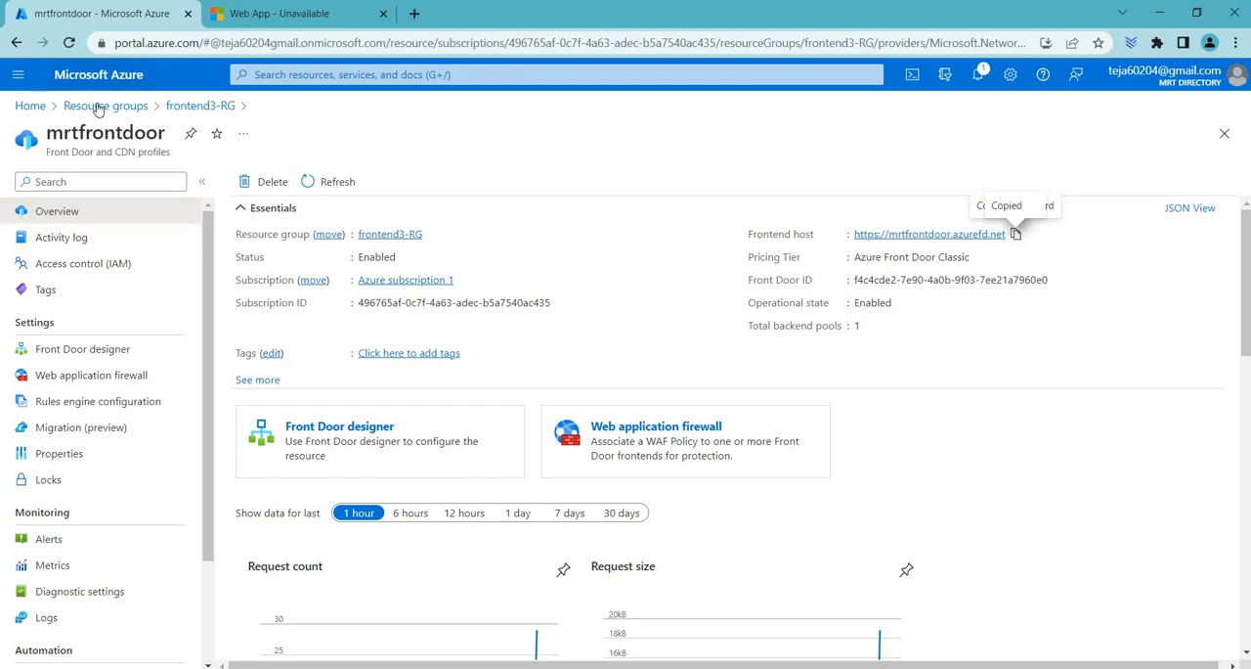
click(98, 106)
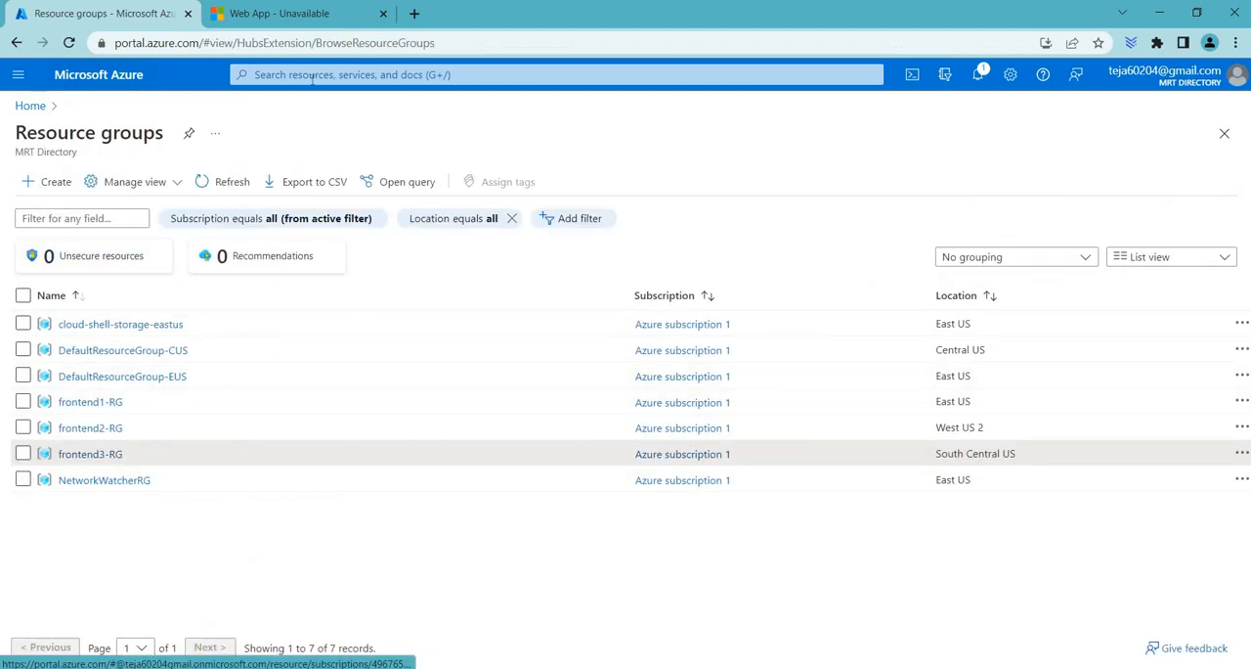
click(313, 76)
click(361, 327)
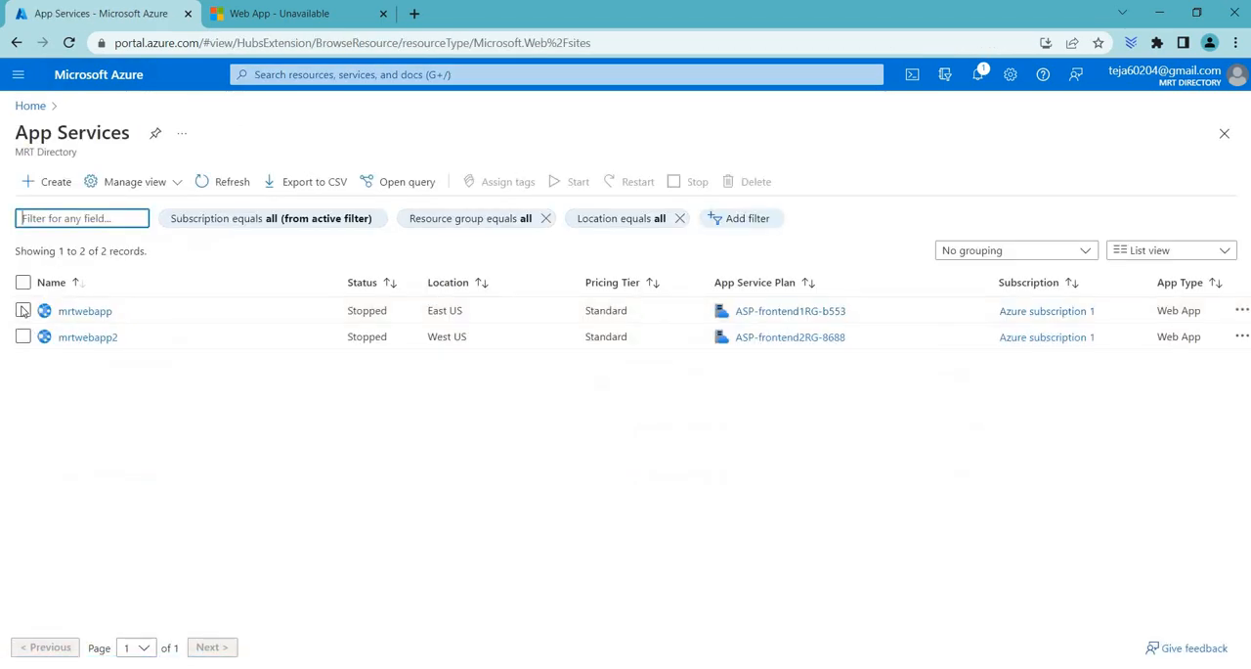
click(22, 310)
click(22, 337)
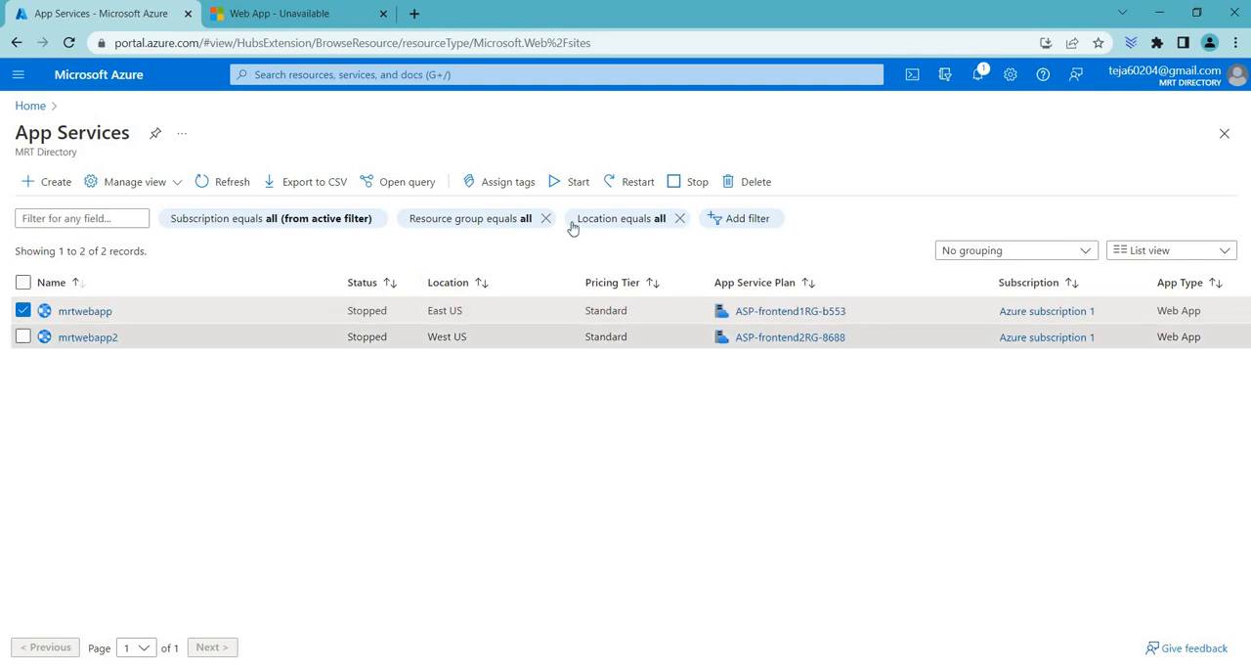
click(578, 181)
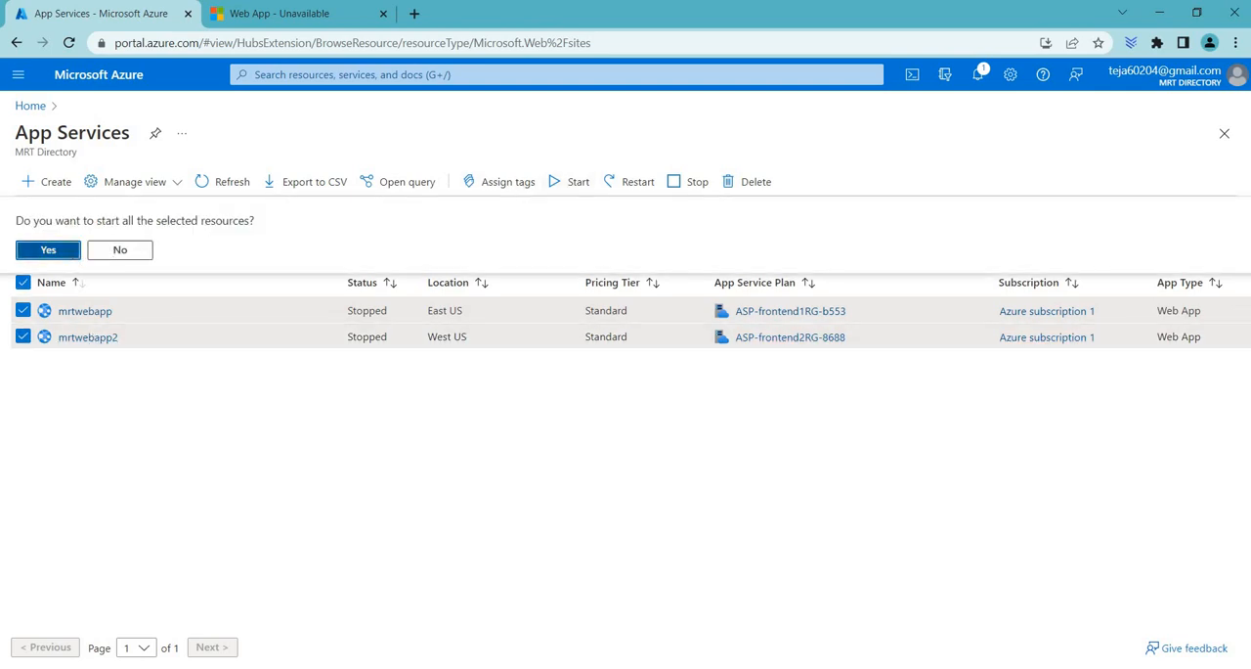
click(47, 247)
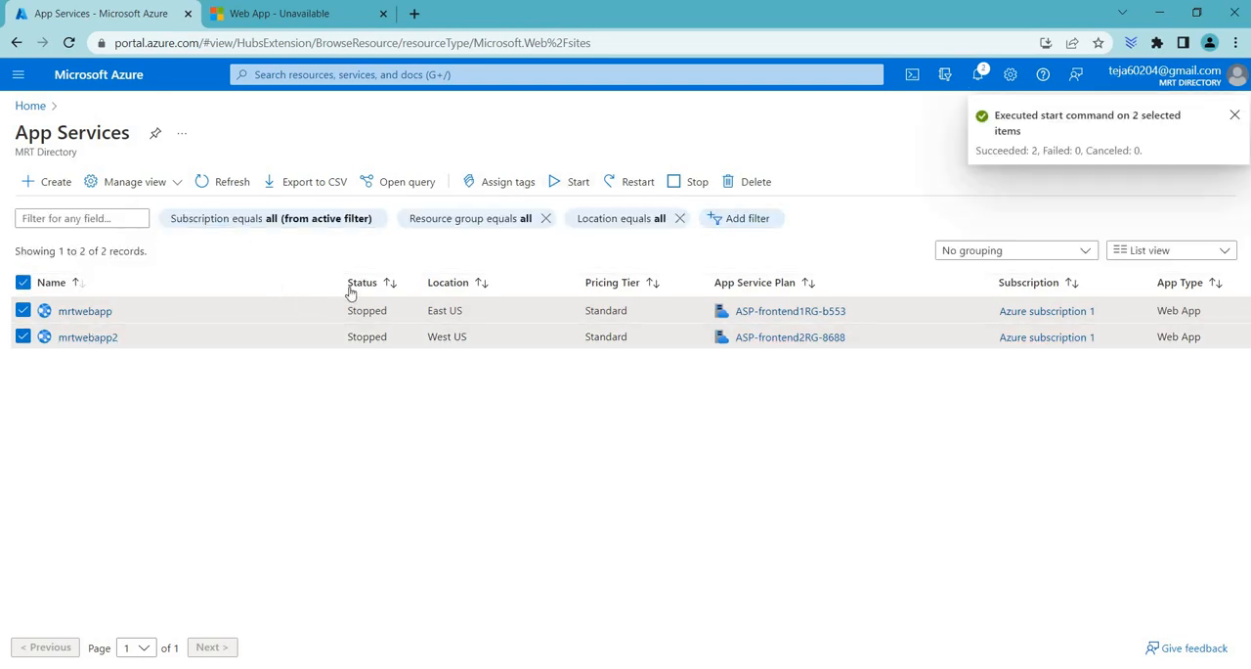
Step: Refresh the App Services list several times to check both app statuses, keeping the current browse view
click(226, 182)
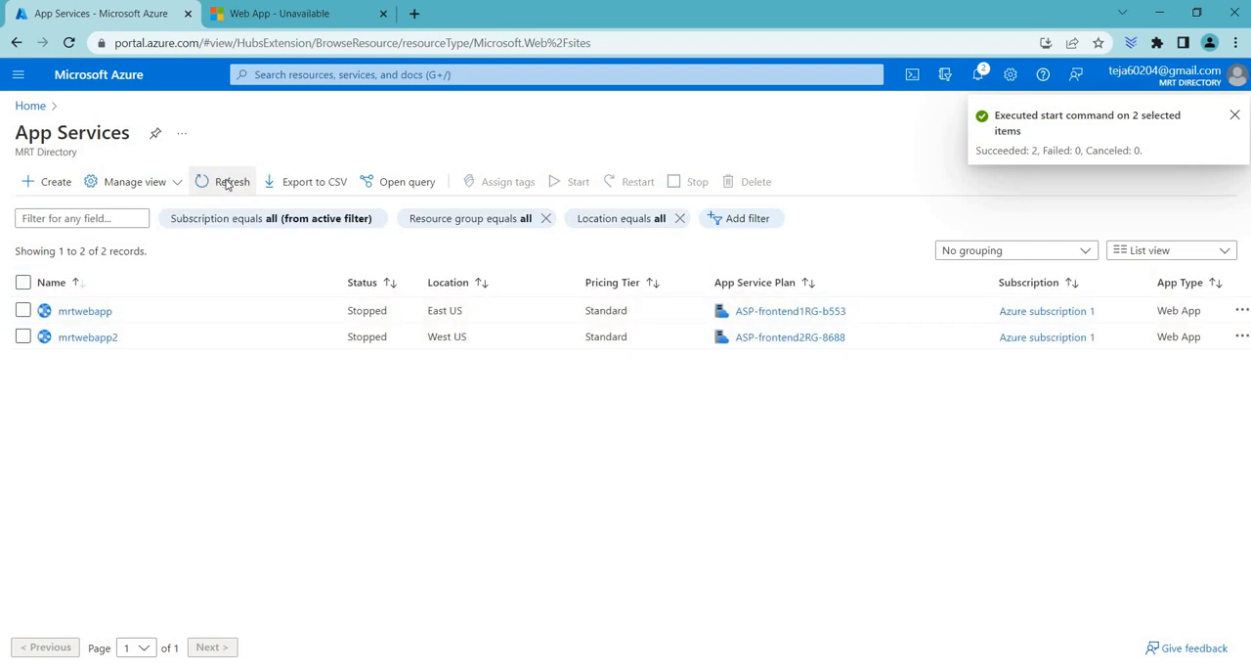
click(227, 183)
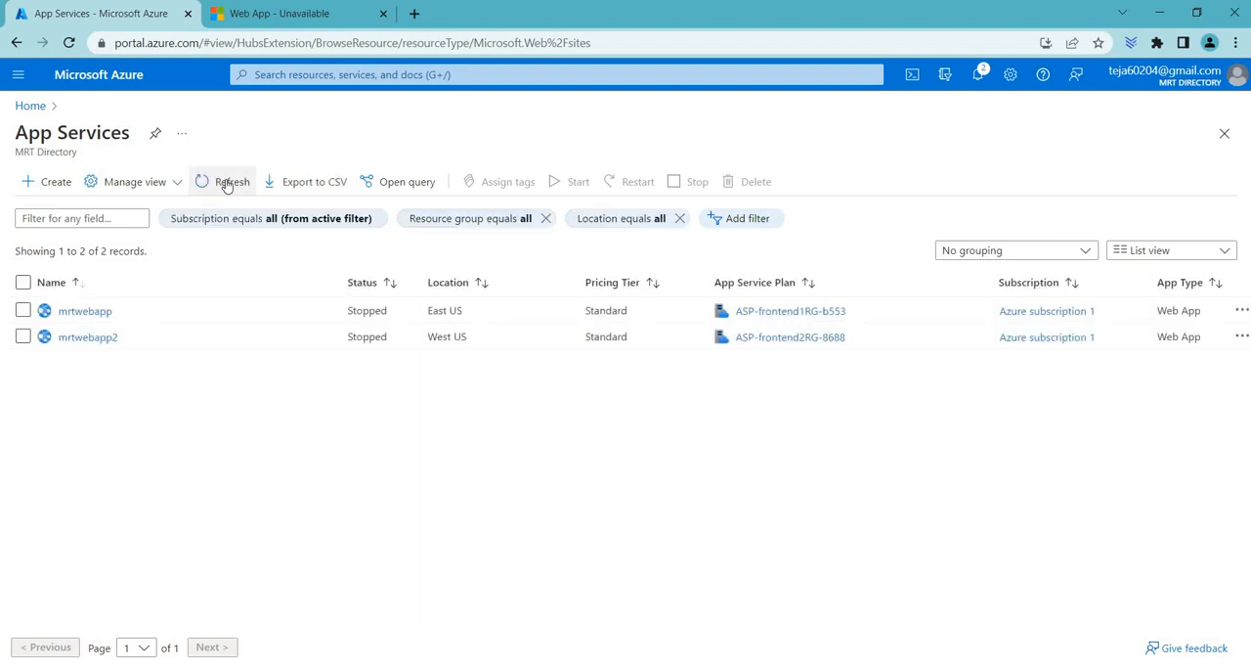
click(227, 183)
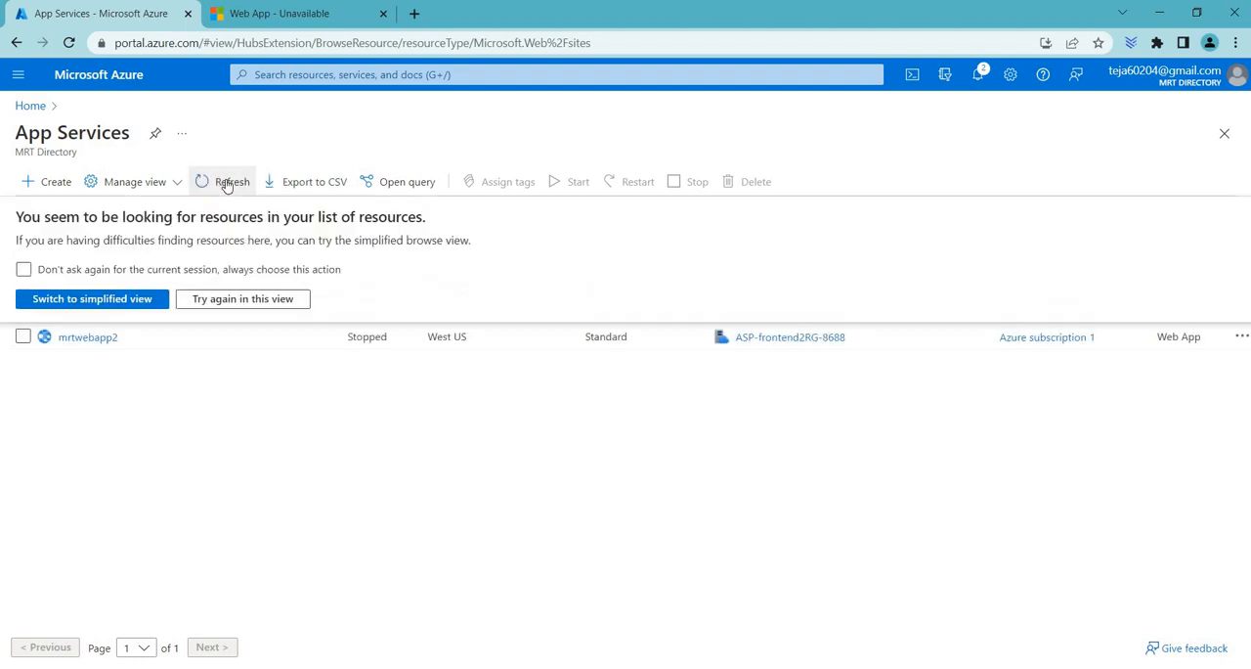
click(255, 296)
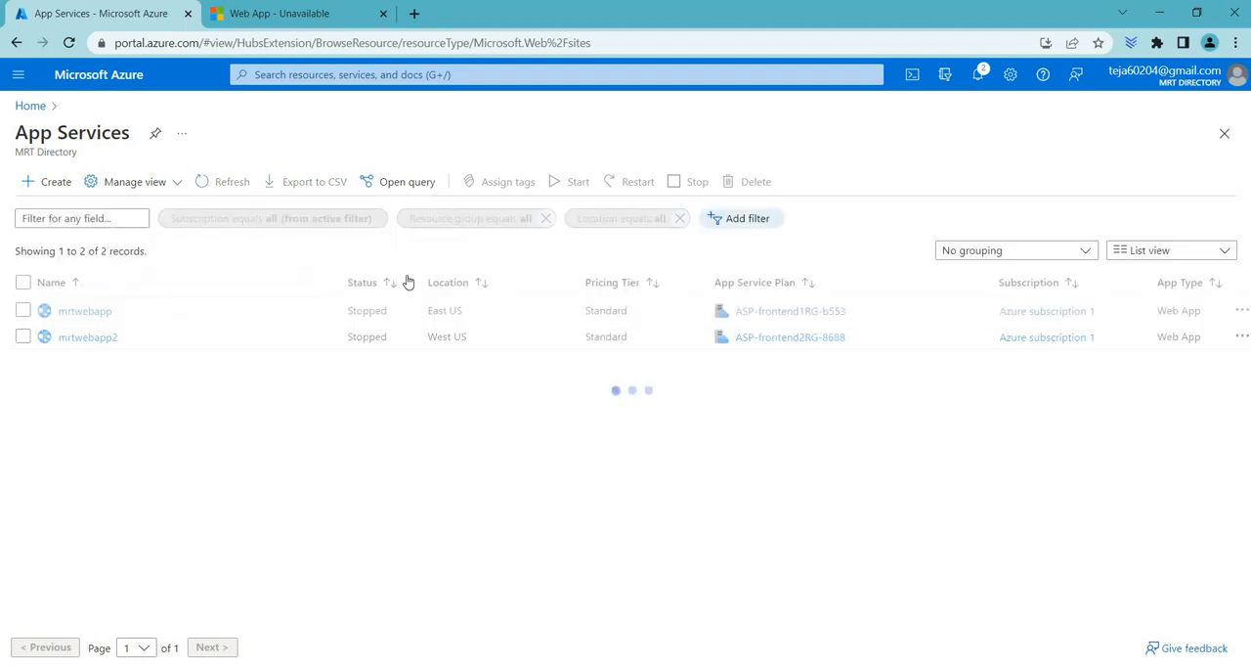
Step: Reload the mrtfrontdoor.azurefd.net page and examine its content to verify that the restarted web apps are served
click(330, 16)
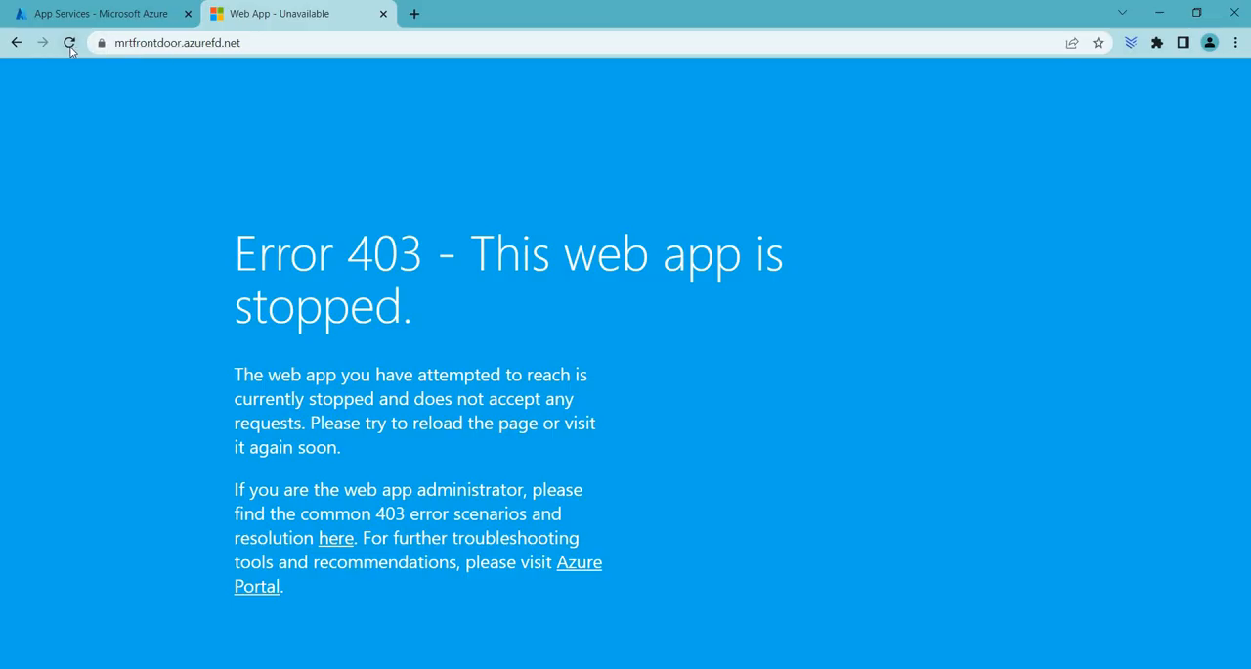
click(70, 44)
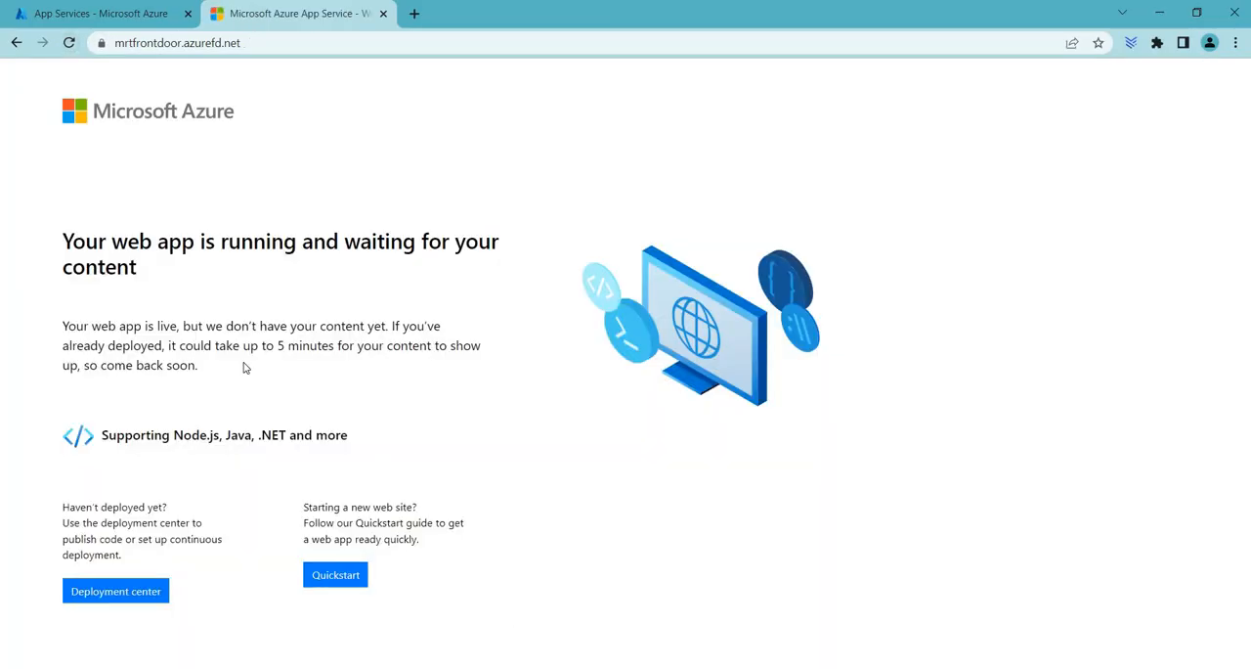
drag(244, 367, 95, 221)
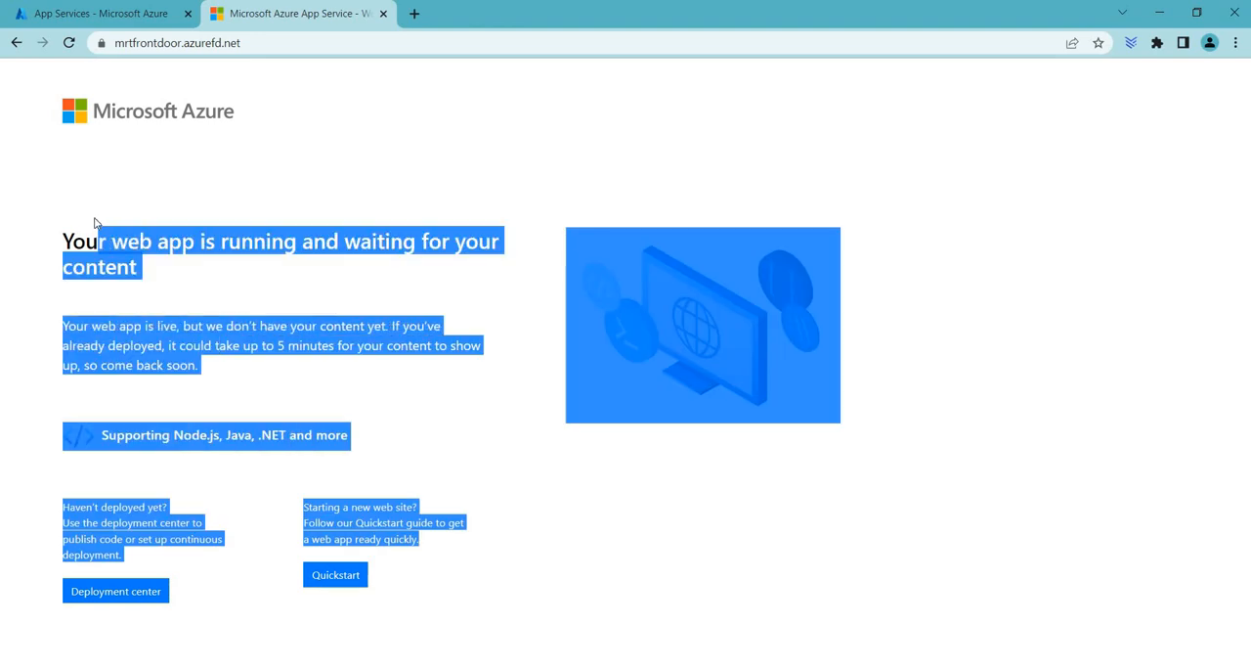